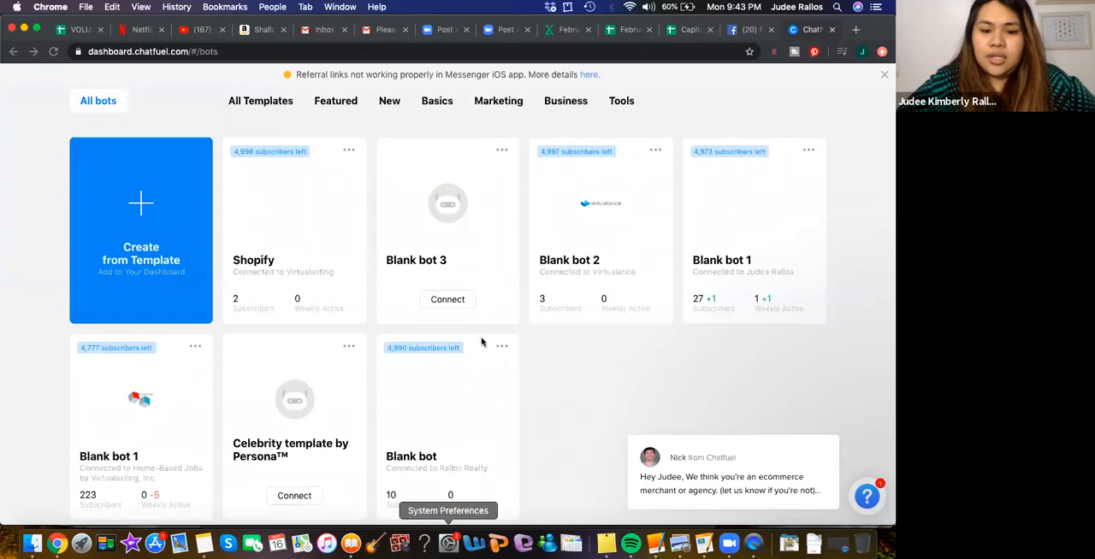
- Delete the bot named exactly "Blank bot", entering its name to confirm the permanent deletion
click(502, 346)
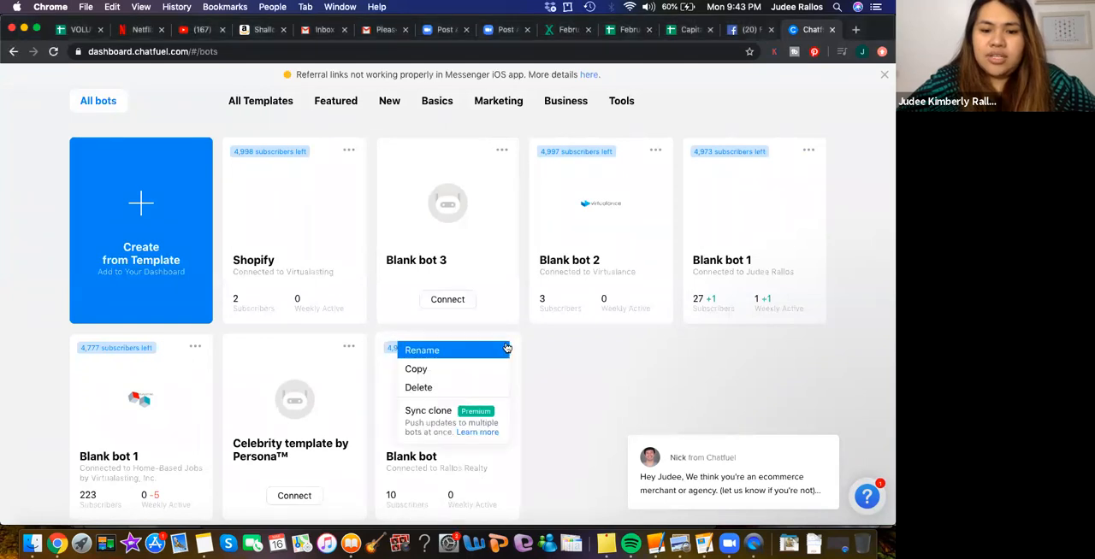
click(446, 386)
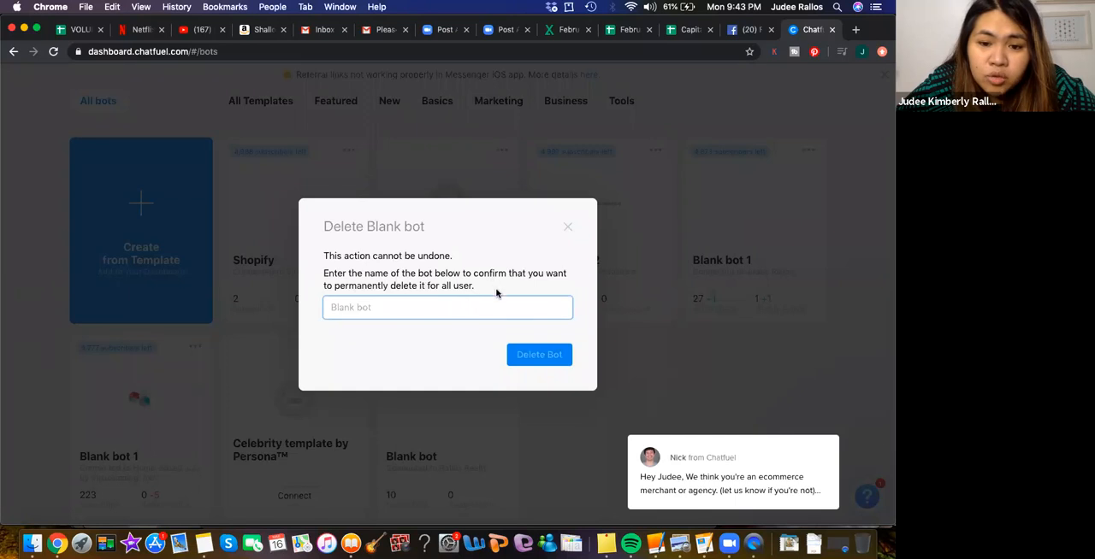
text(B)
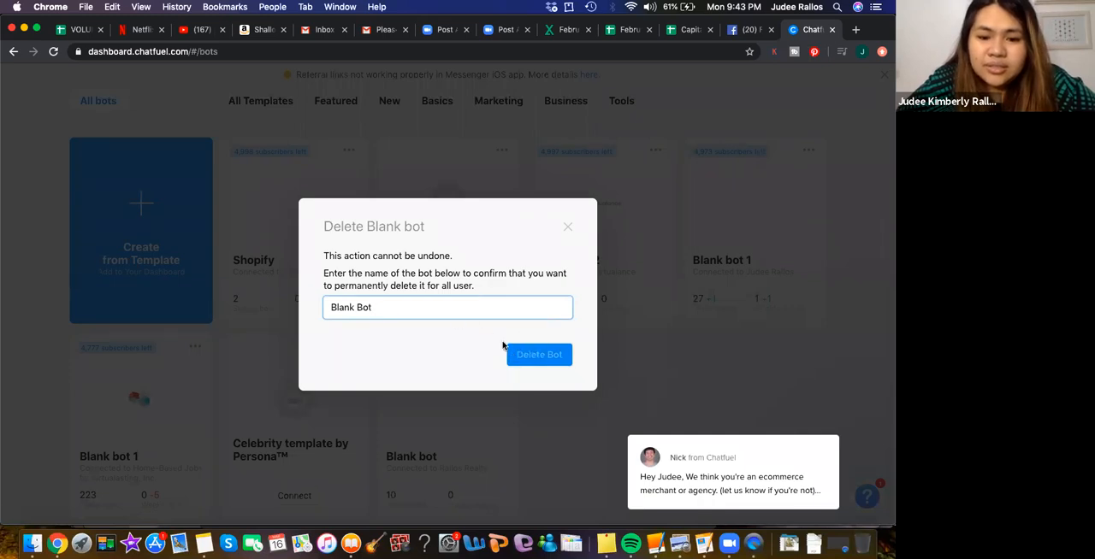
text(lank bot)
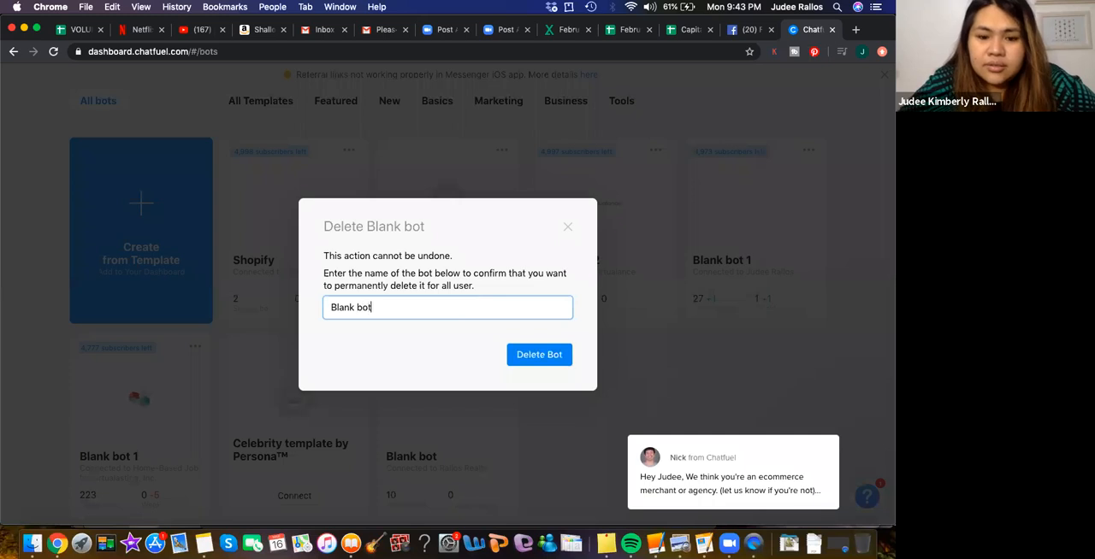
click(532, 355)
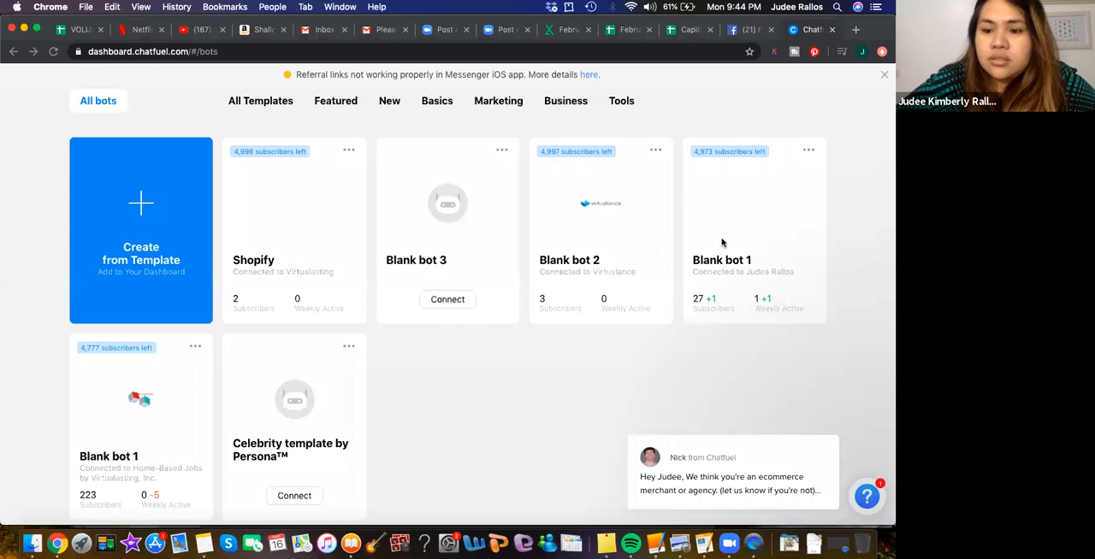
- Create two new bots on the dashboard from the Blank Bot template
click(136, 202)
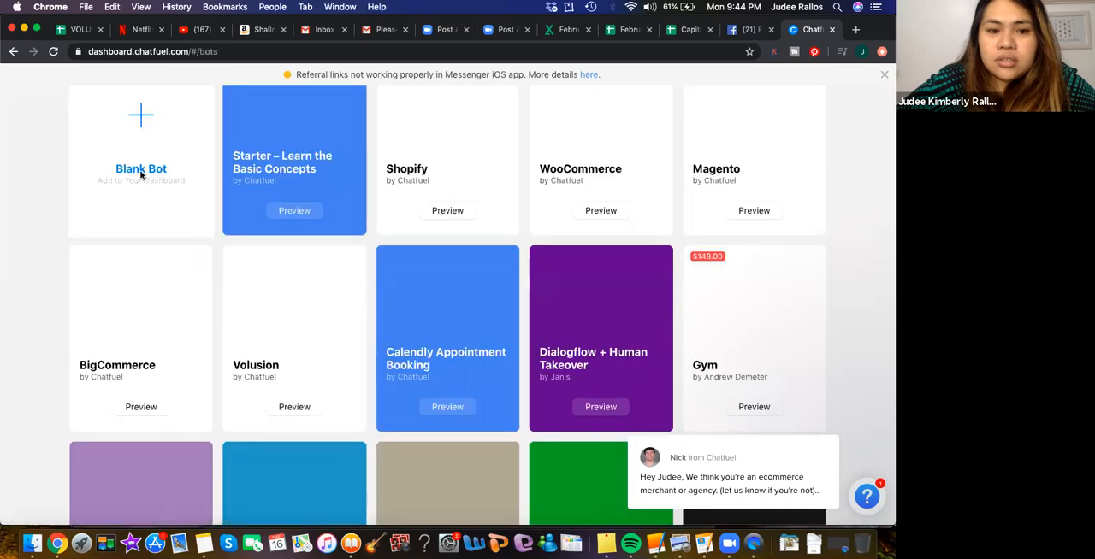
click(141, 177)
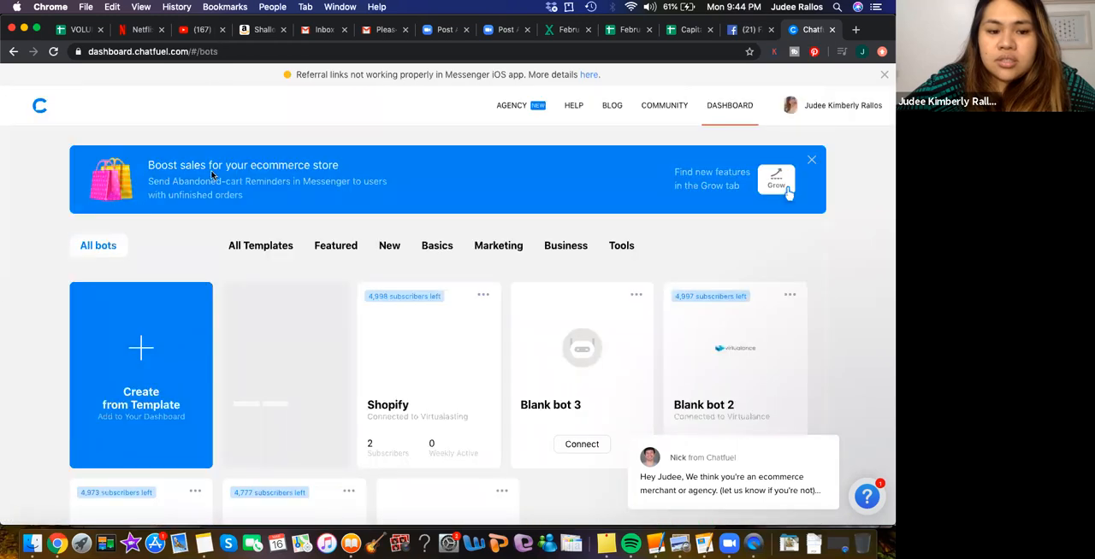
click(143, 346)
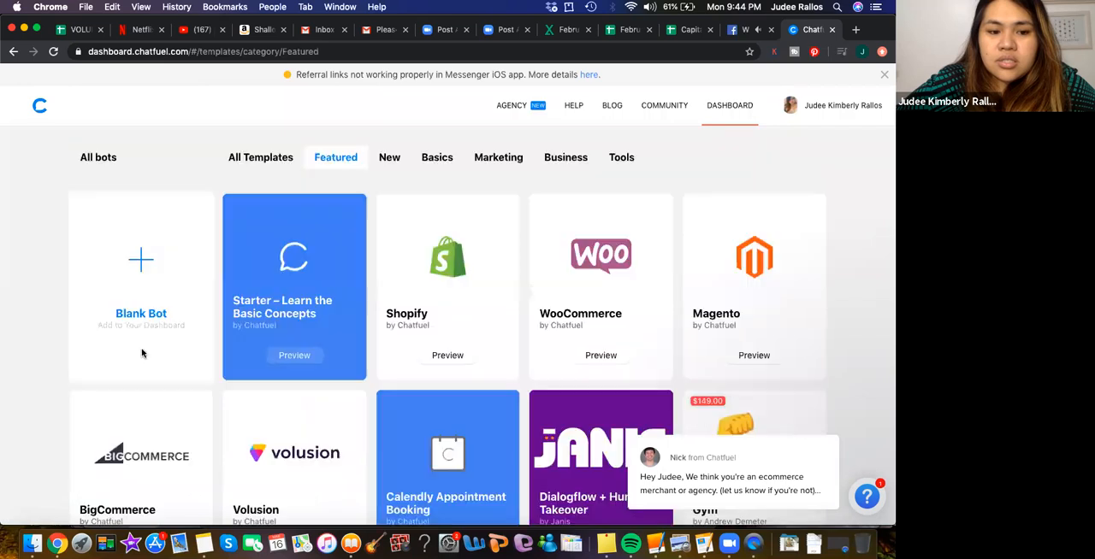
click(142, 351)
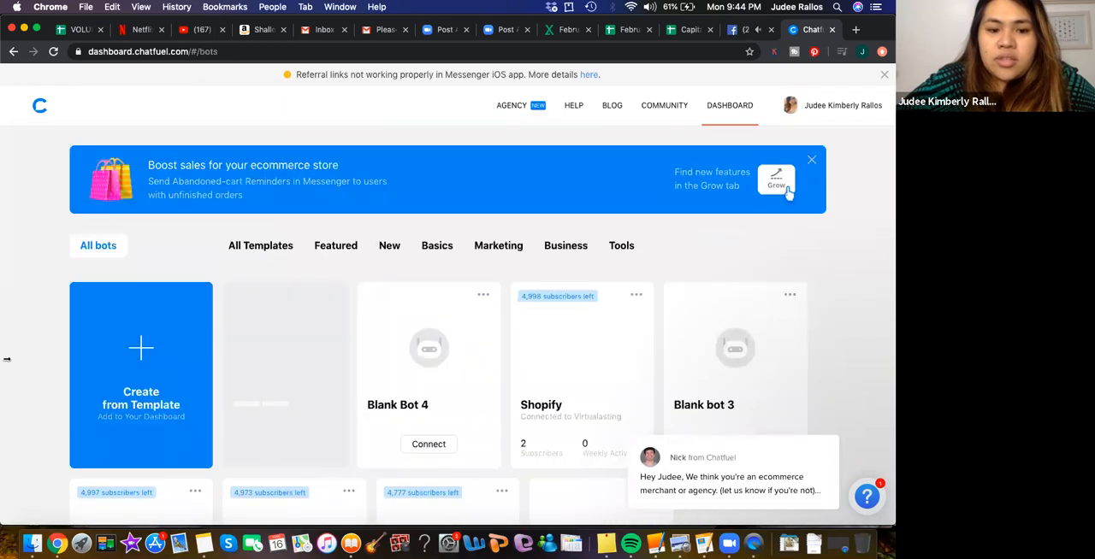
- Browse the All Templates gallery to examine the ready-made bot templates on offer
click(248, 249)
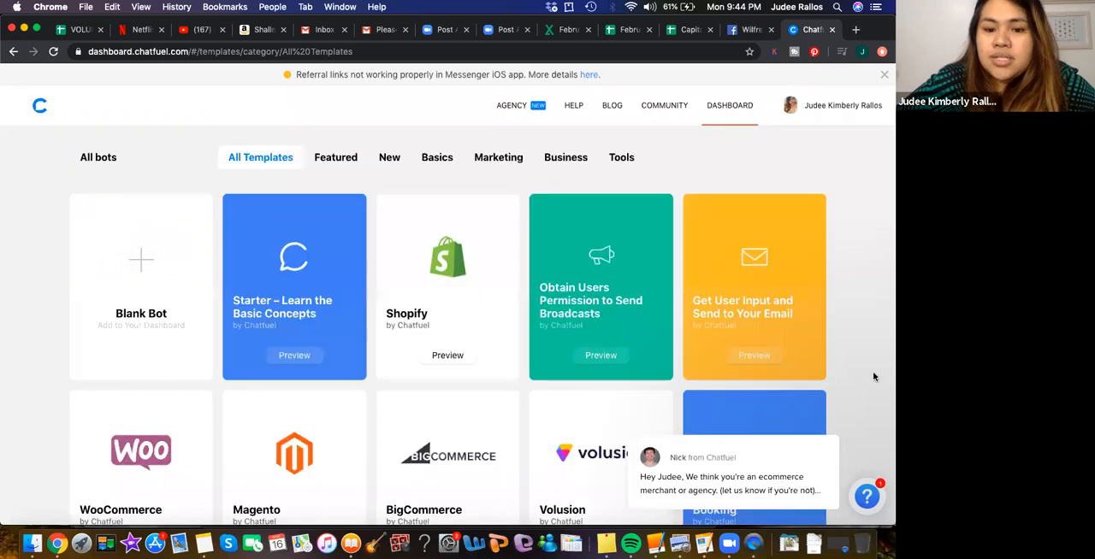
scroll(874, 376, down, 2)
scroll(873, 377, down, 5)
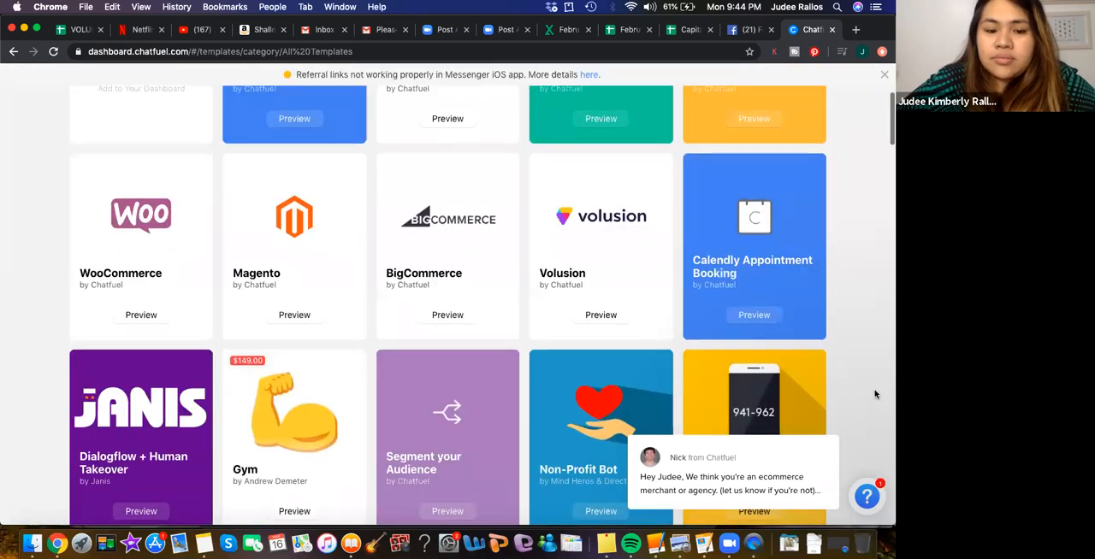
scroll(875, 393, up, 7)
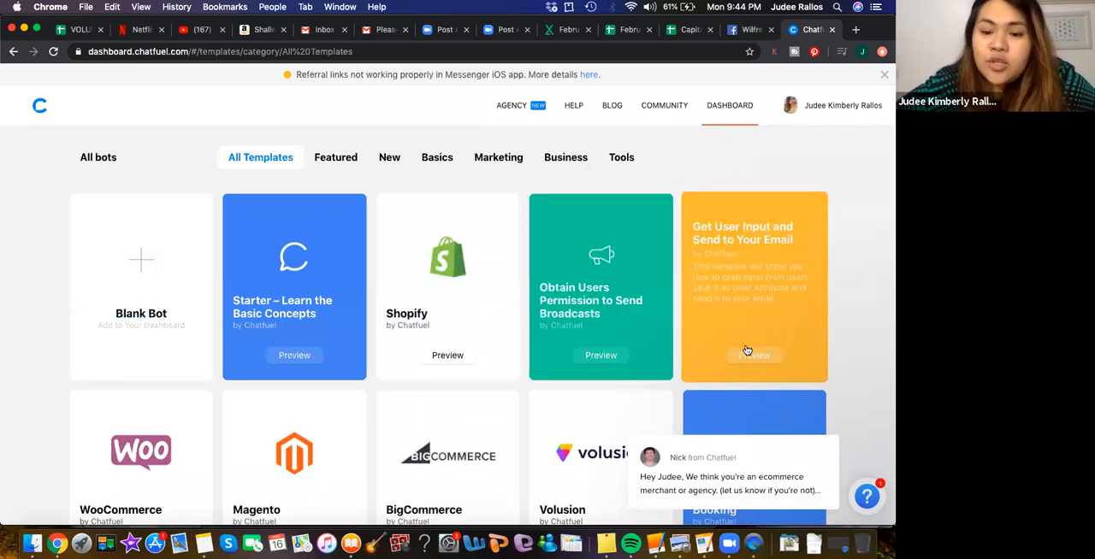
scroll(746, 351, down, 4)
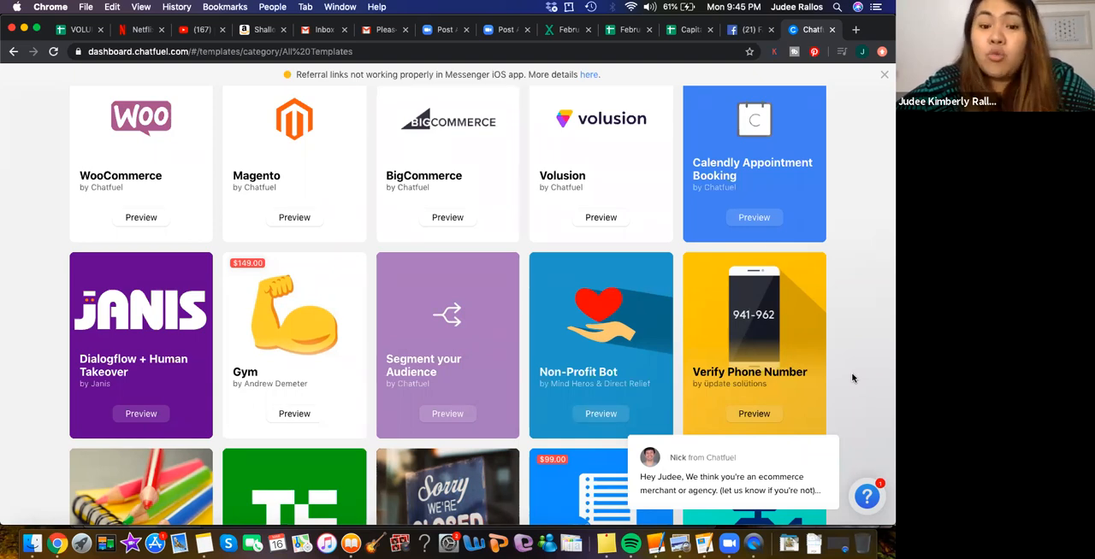
scroll(852, 378, down, 5)
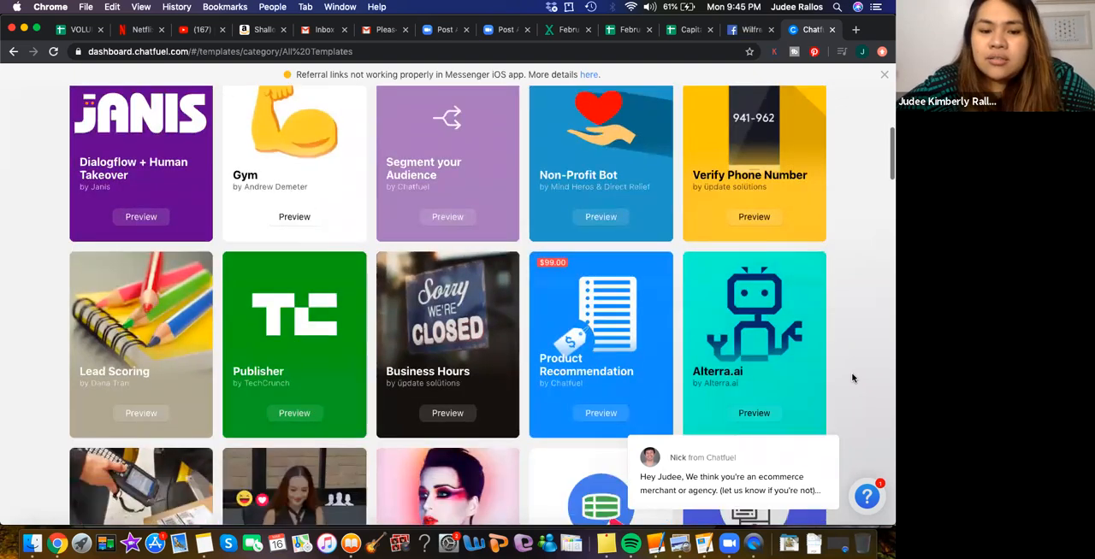
scroll(852, 378, up, 10)
scroll(851, 378, down, 8)
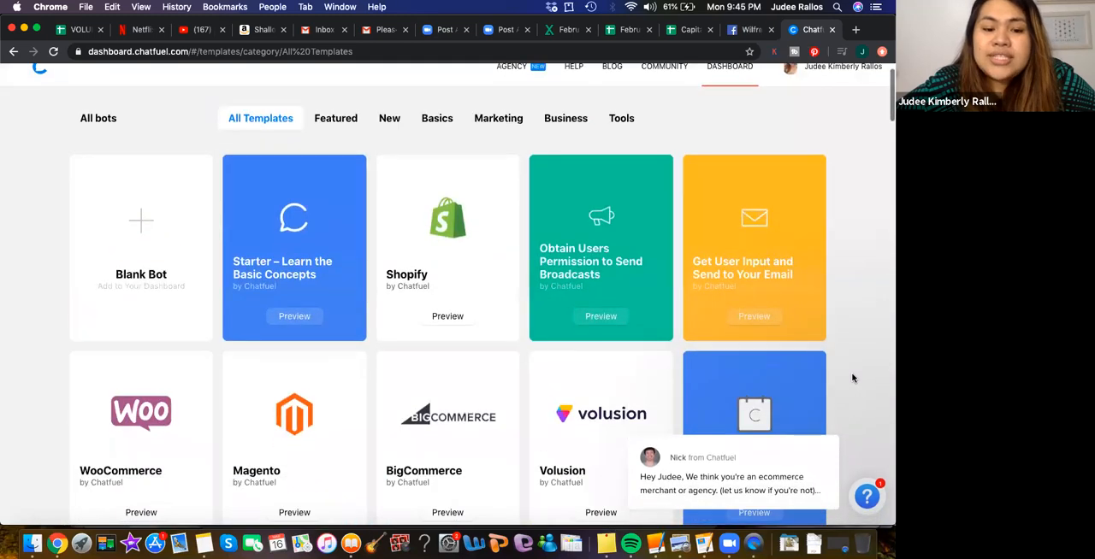
scroll(851, 378, down, 4)
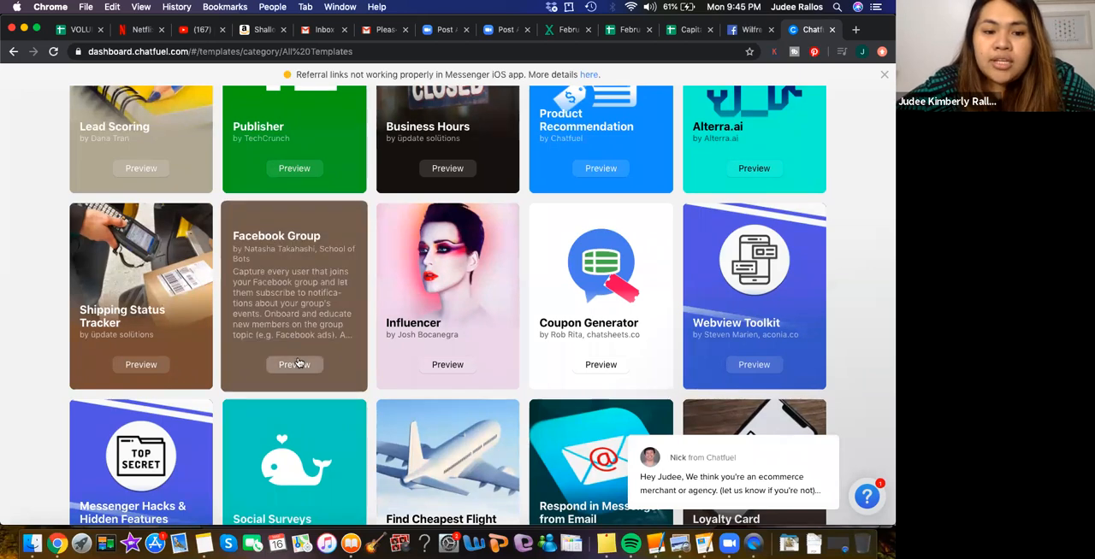
- Preview the Facebook Group template in Messenger, continuing with the signed-in Facebook account
click(298, 366)
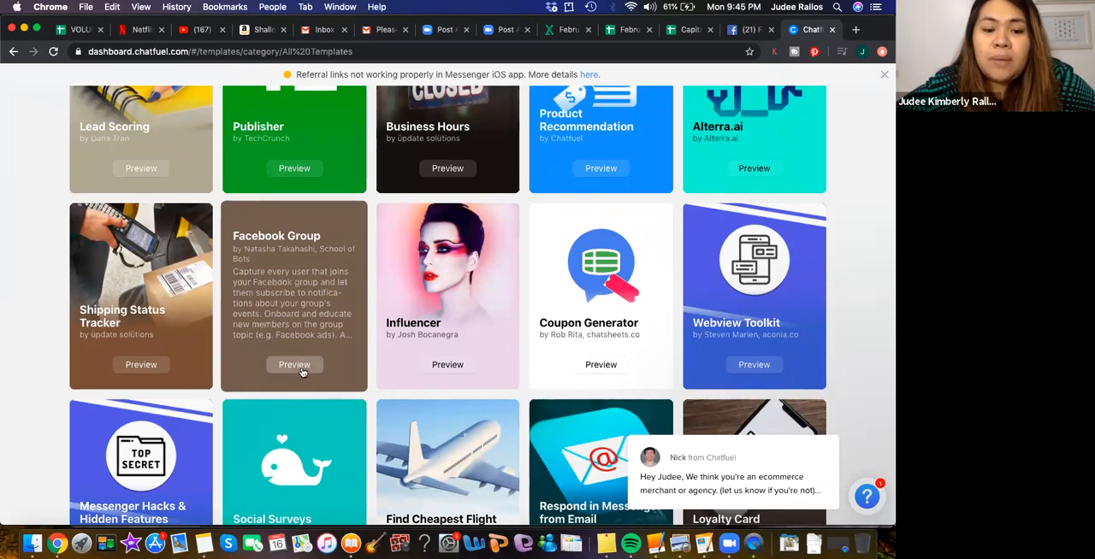
click(302, 369)
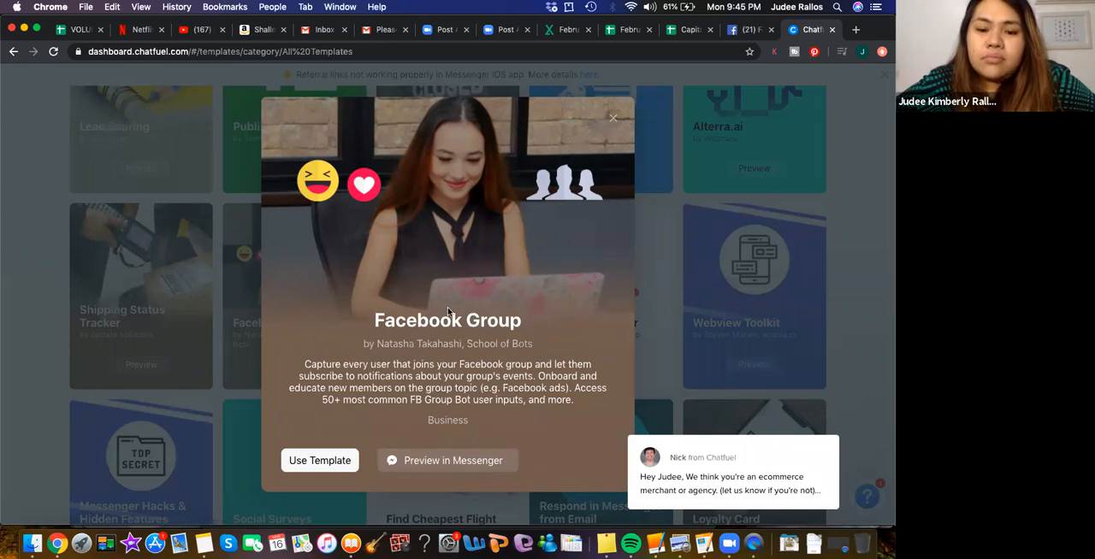
click(439, 462)
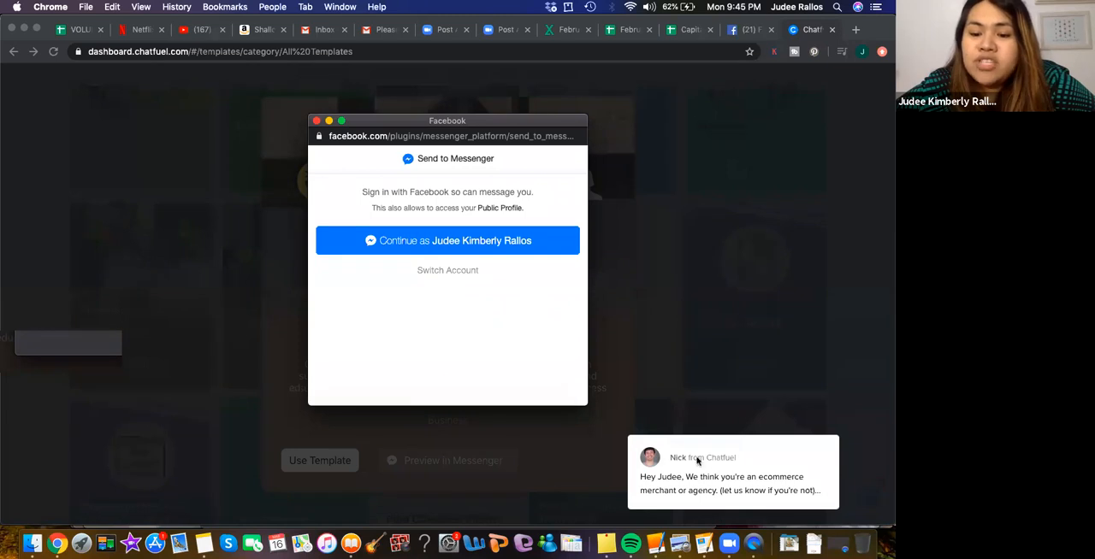
click(472, 240)
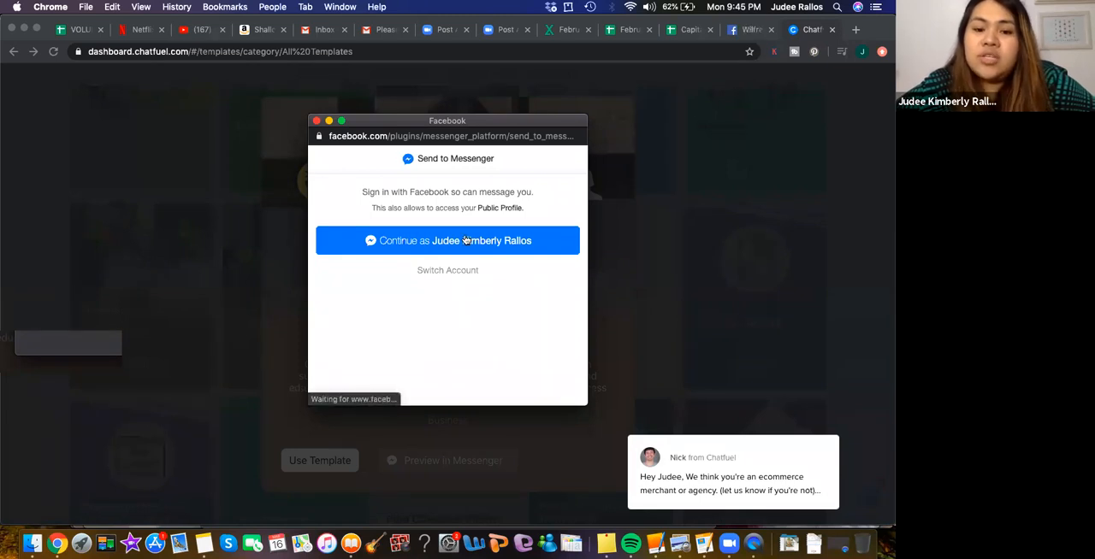
click(436, 343)
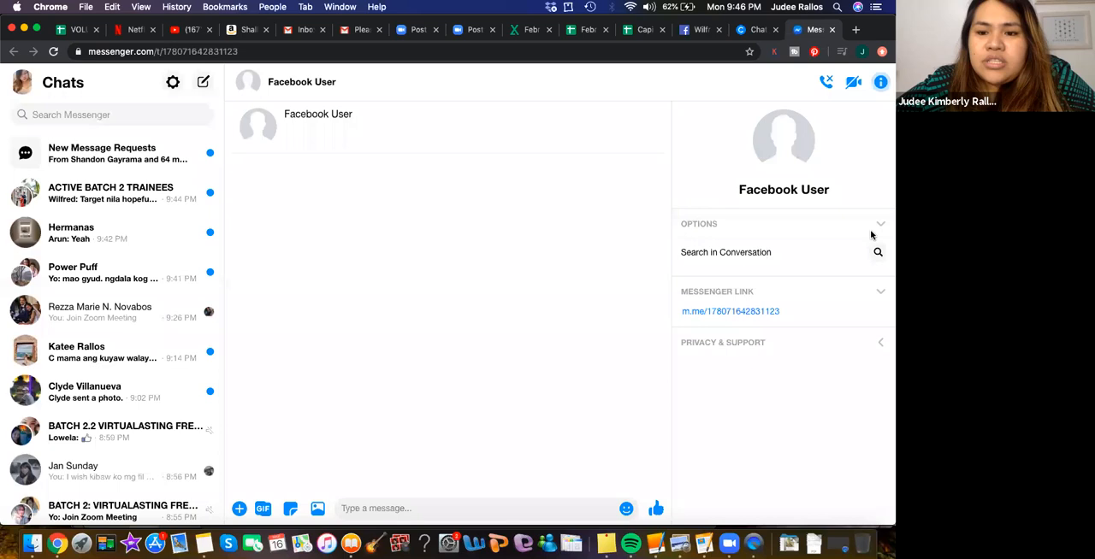
scroll(491, 379, down, 1)
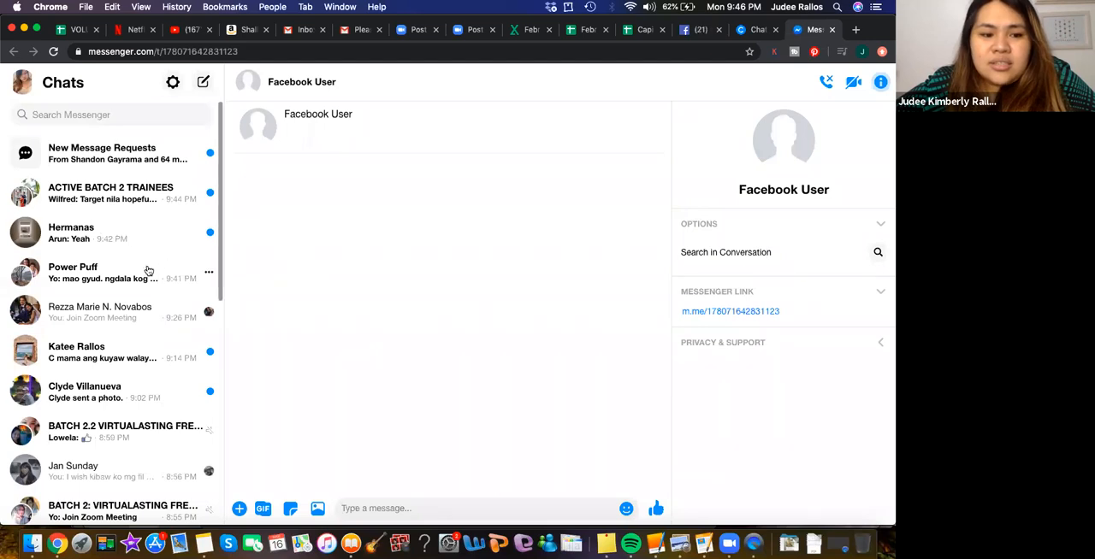
- Try the Facebook Group template's Messenger preview again, and close the template's details in Chatfuel
click(752, 31)
click(440, 335)
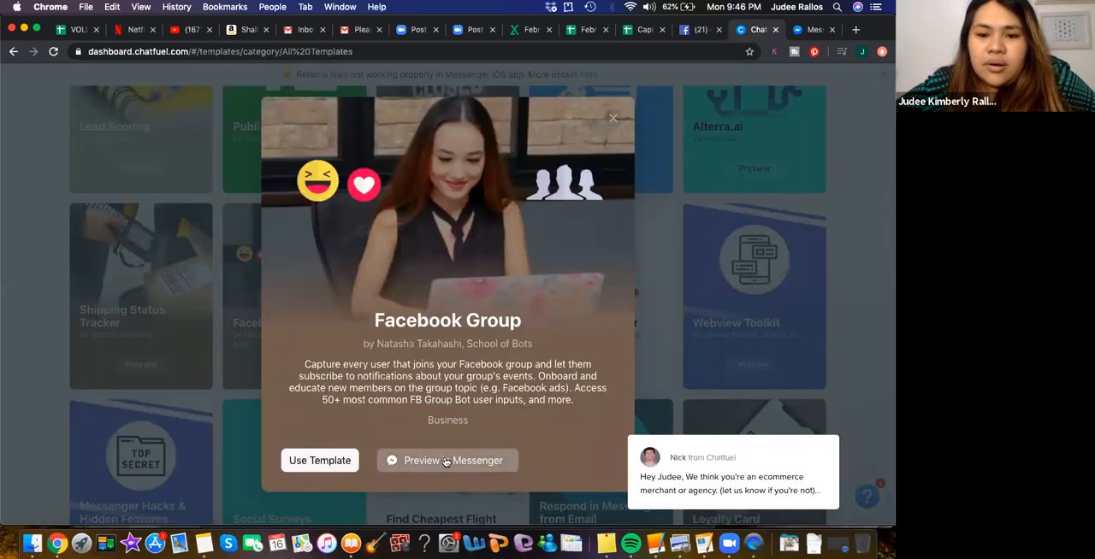
click(445, 461)
click(455, 338)
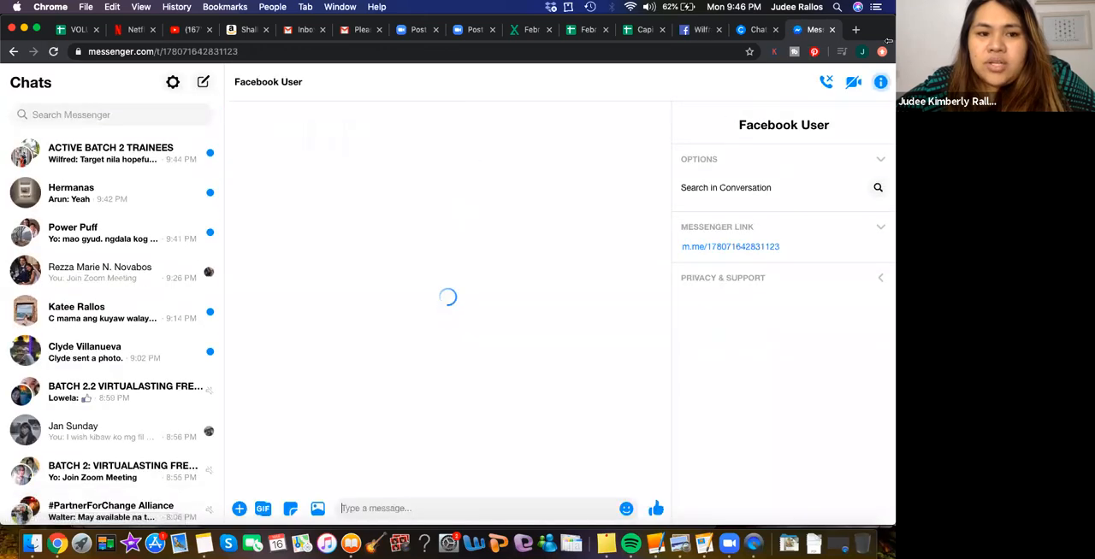
click(756, 29)
click(552, 238)
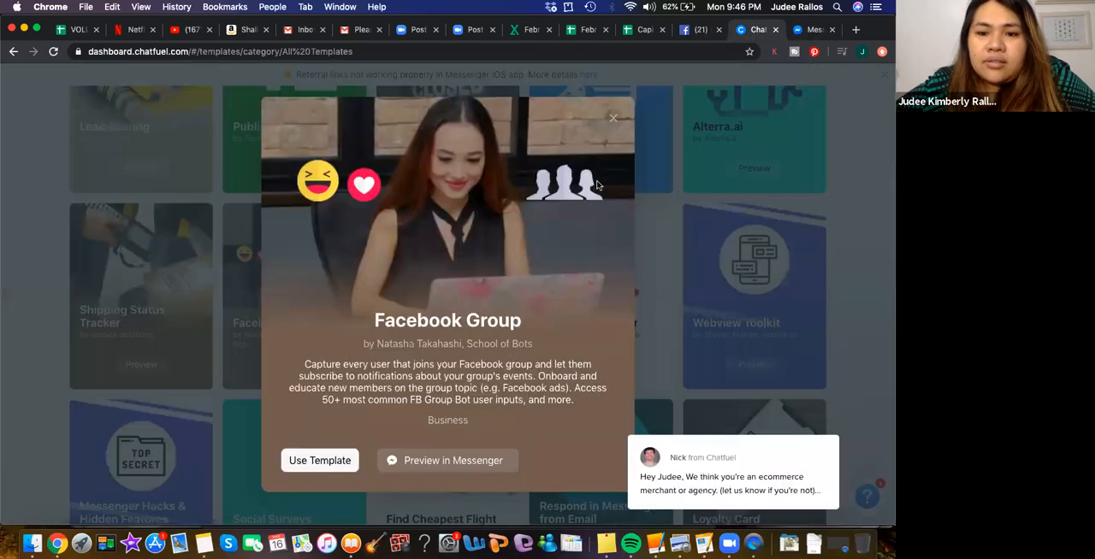
click(616, 117)
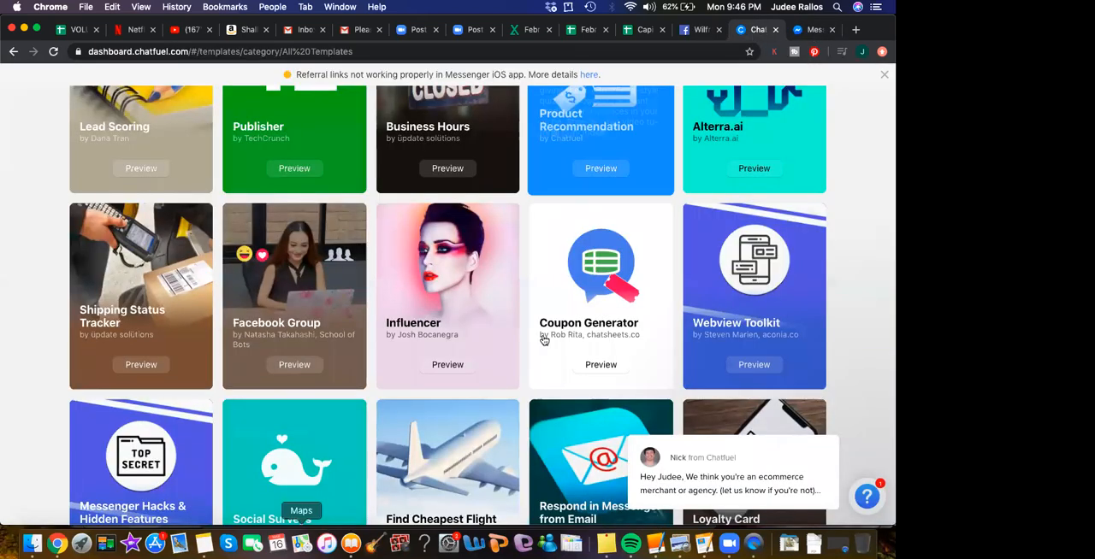
- Preview the Shopify template from the template gallery in Messenger
scroll(543, 339, down, 2)
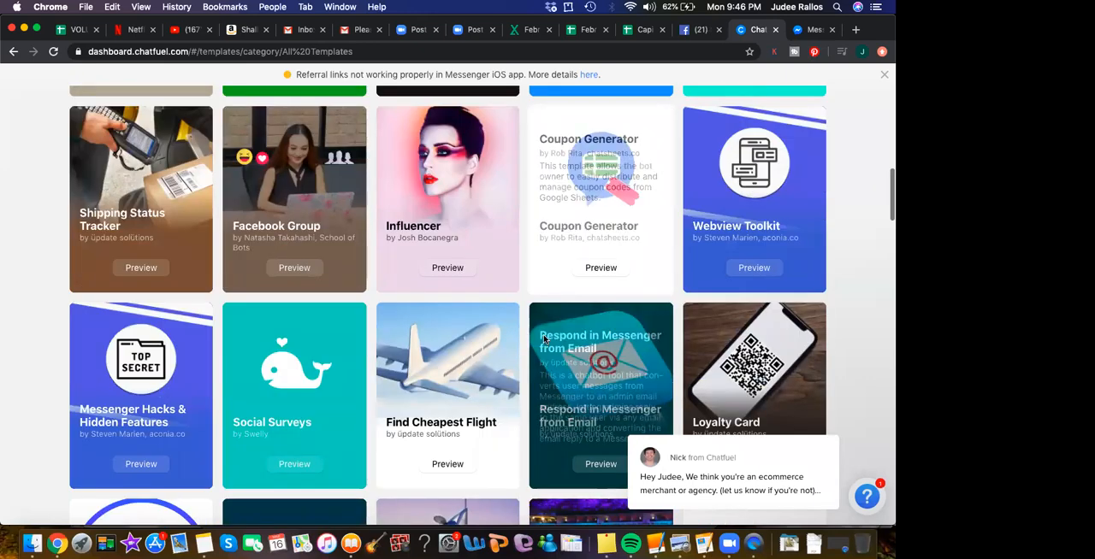
scroll(543, 340, up, 10)
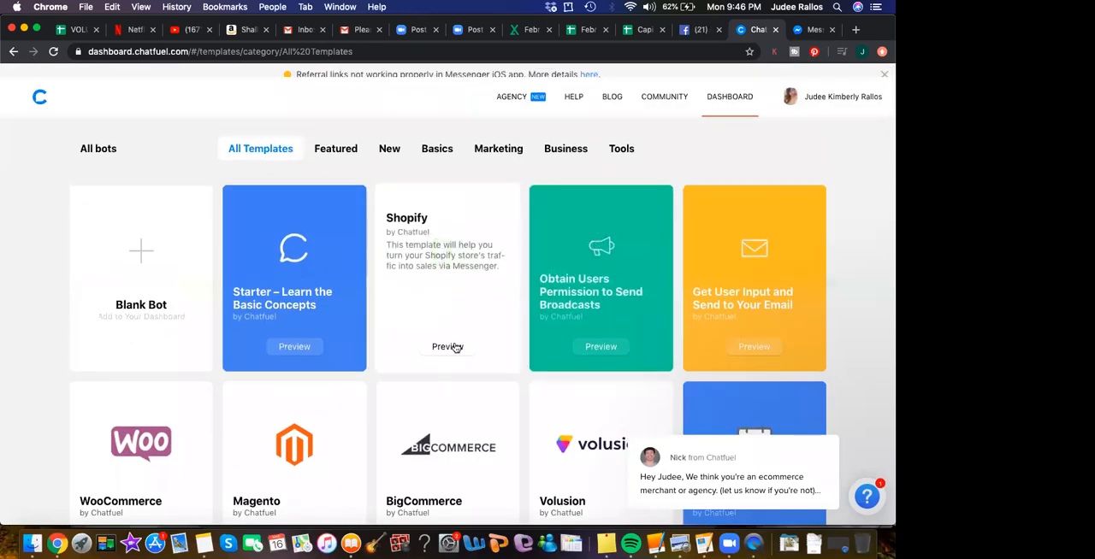
click(448, 346)
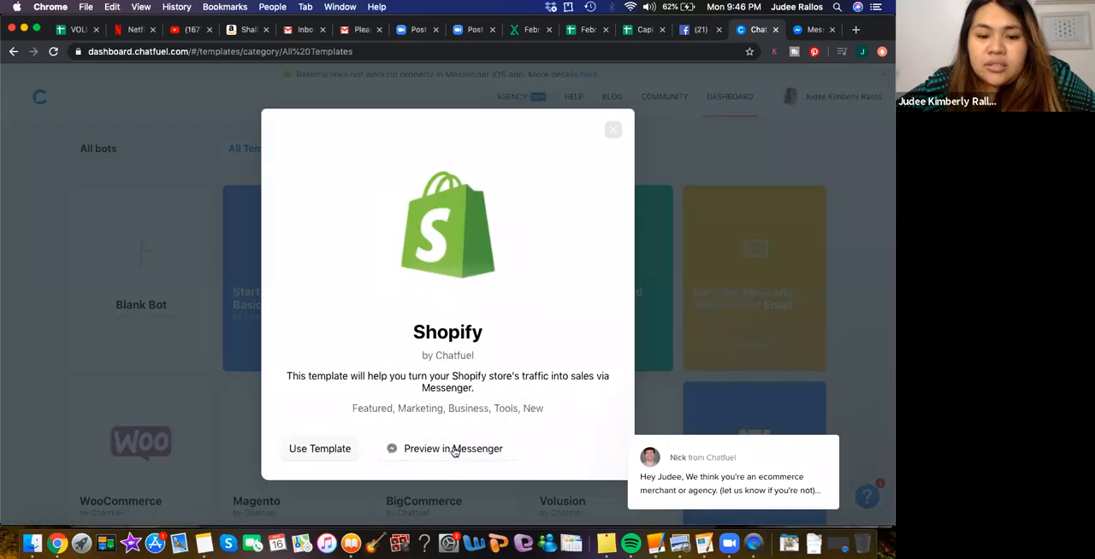
click(454, 449)
click(446, 334)
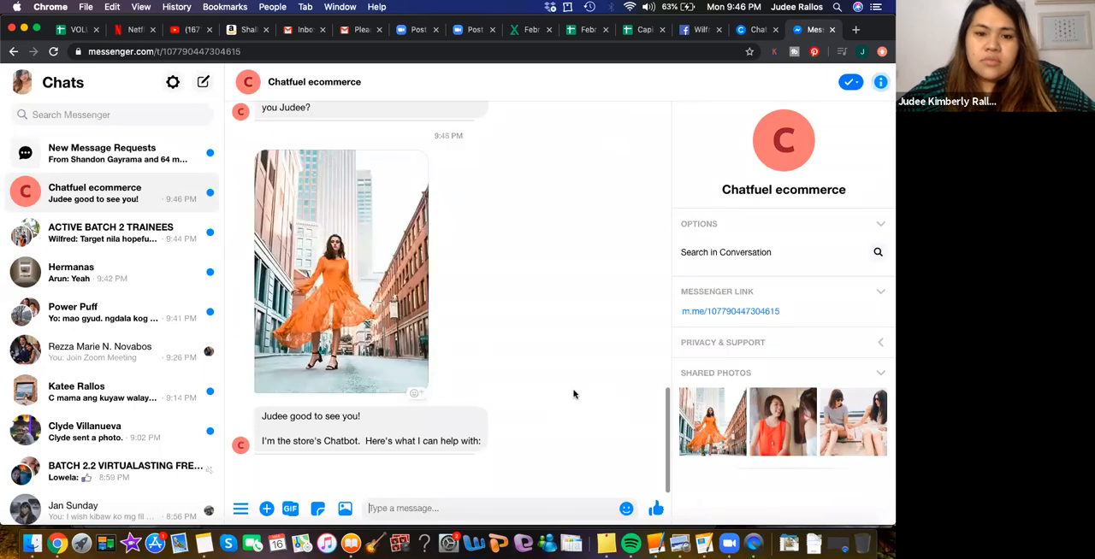
- Review the ecommerce chatbot's greeting, ask it for See Top Products and browse the product category carousel
scroll(574, 395, up, 3)
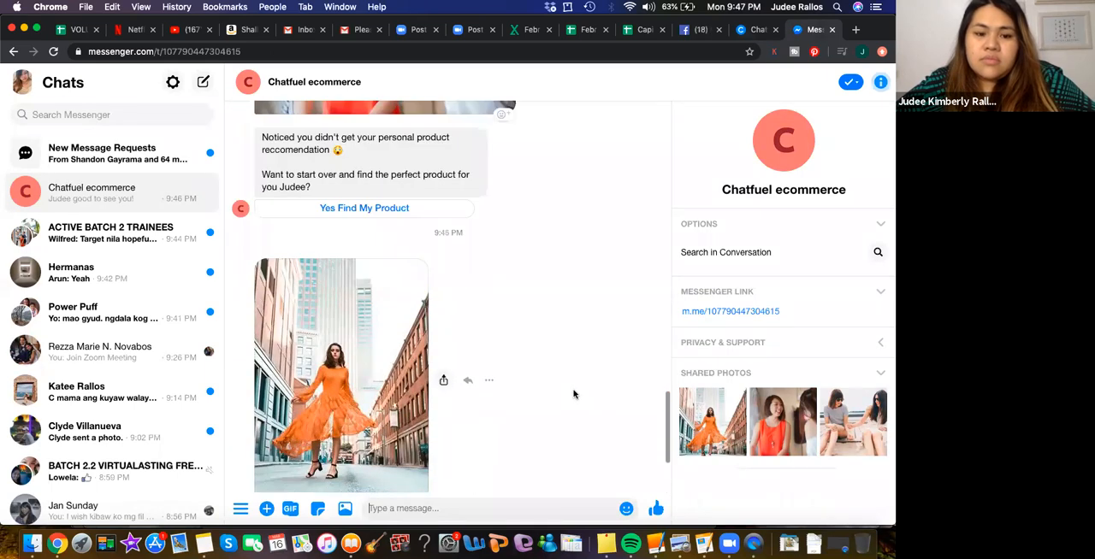
scroll(574, 394, down, 3)
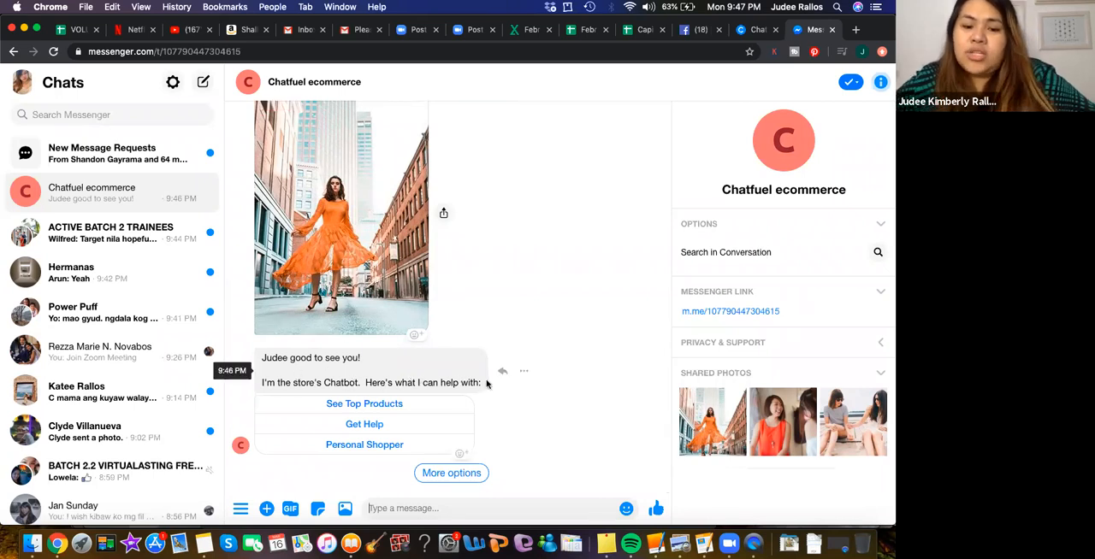
click(368, 404)
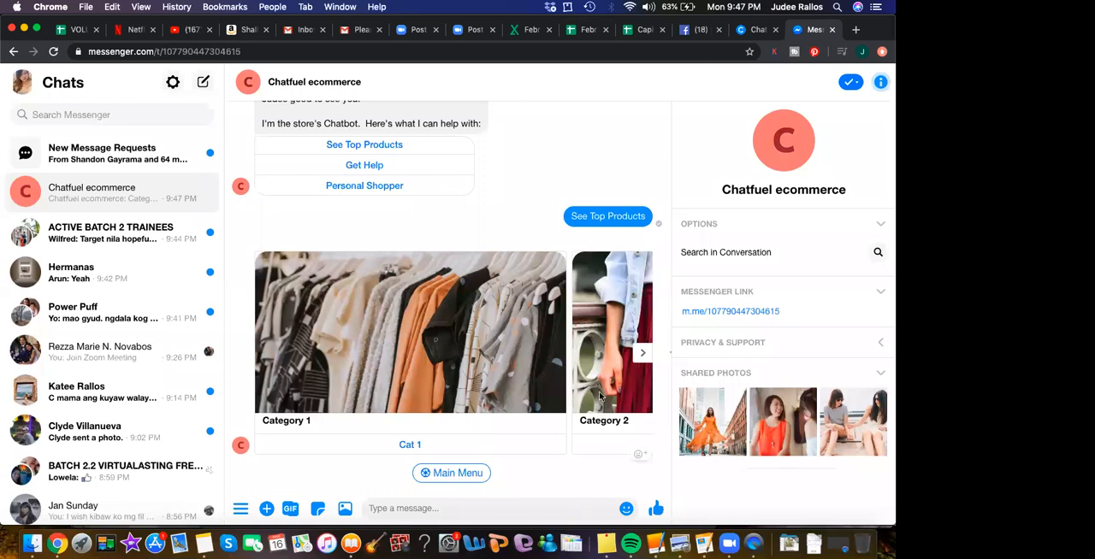
click(646, 354)
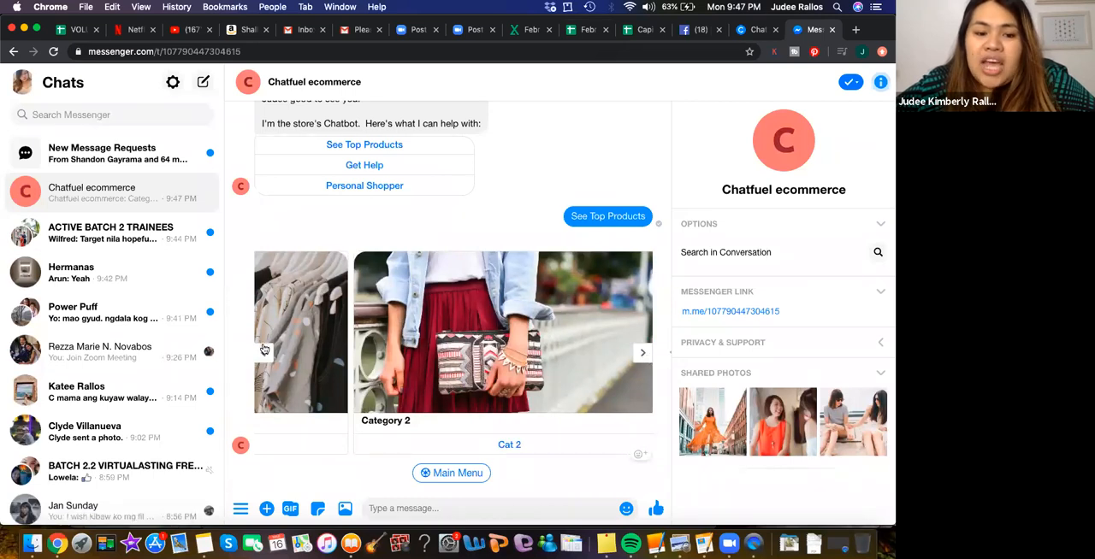
click(264, 352)
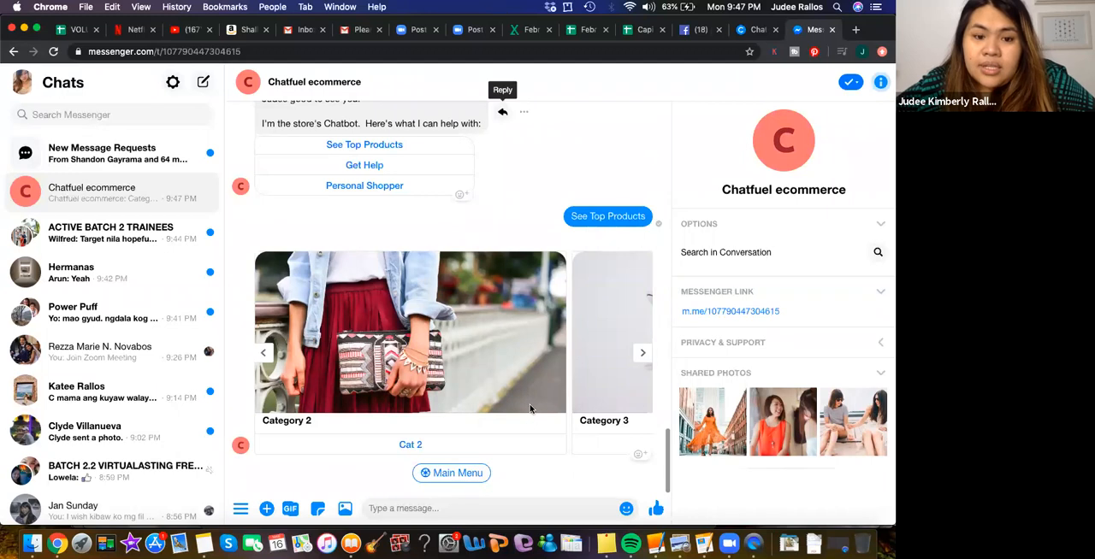
- Browse the Cat 2 products in the ecommerce chatbot, check out the last one, follow its Get it now link, and review the Messenger conversation
click(411, 444)
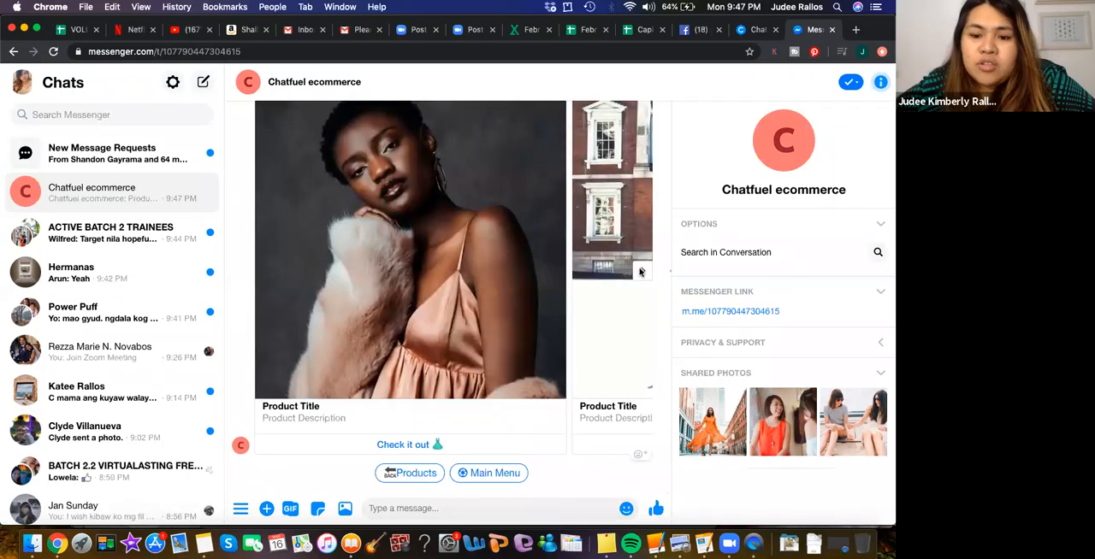
scroll(640, 271, right, 5)
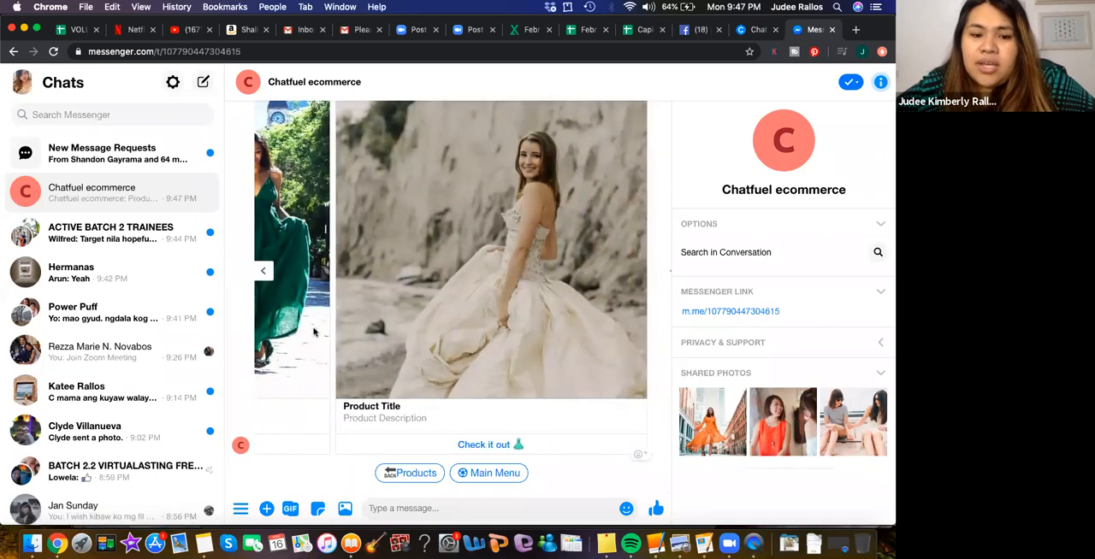
click(483, 446)
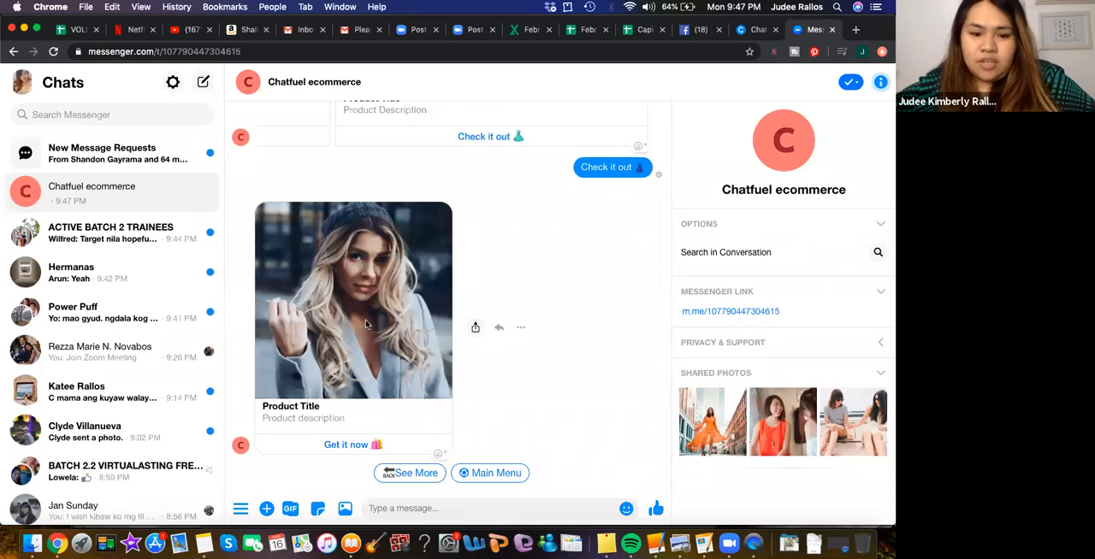
click(339, 444)
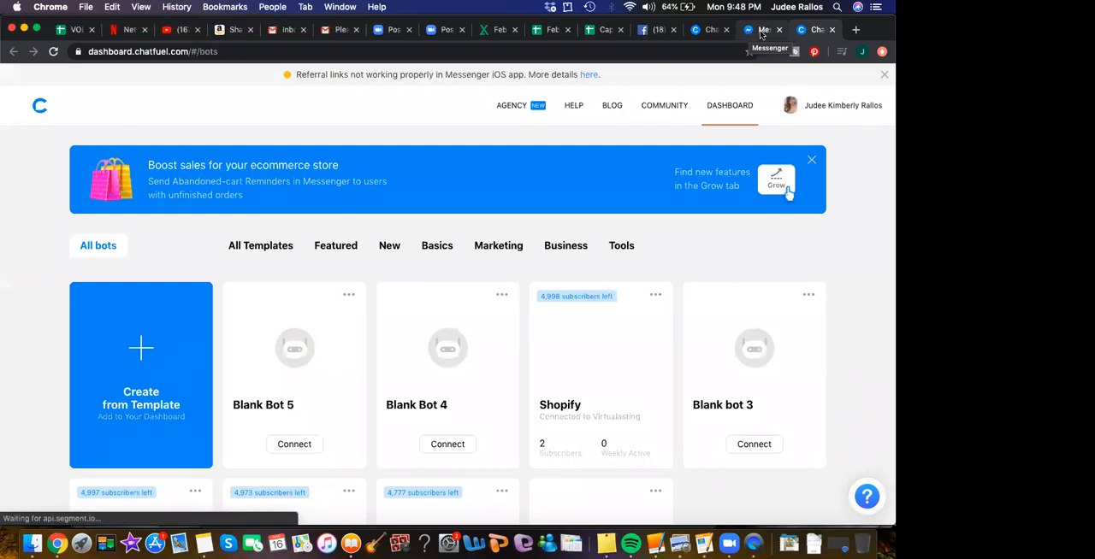
click(748, 33)
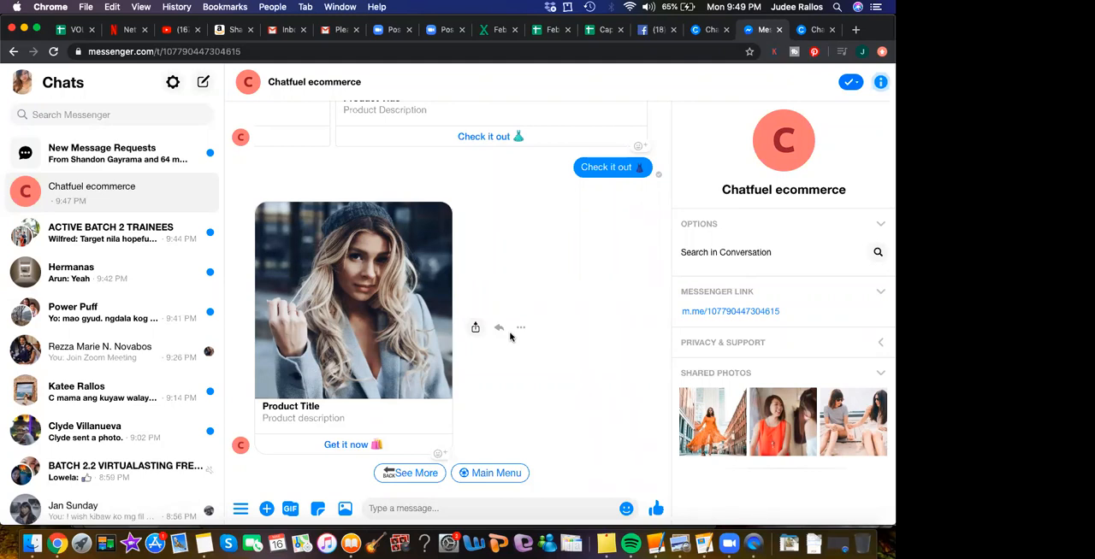
scroll(431, 190, up, 5)
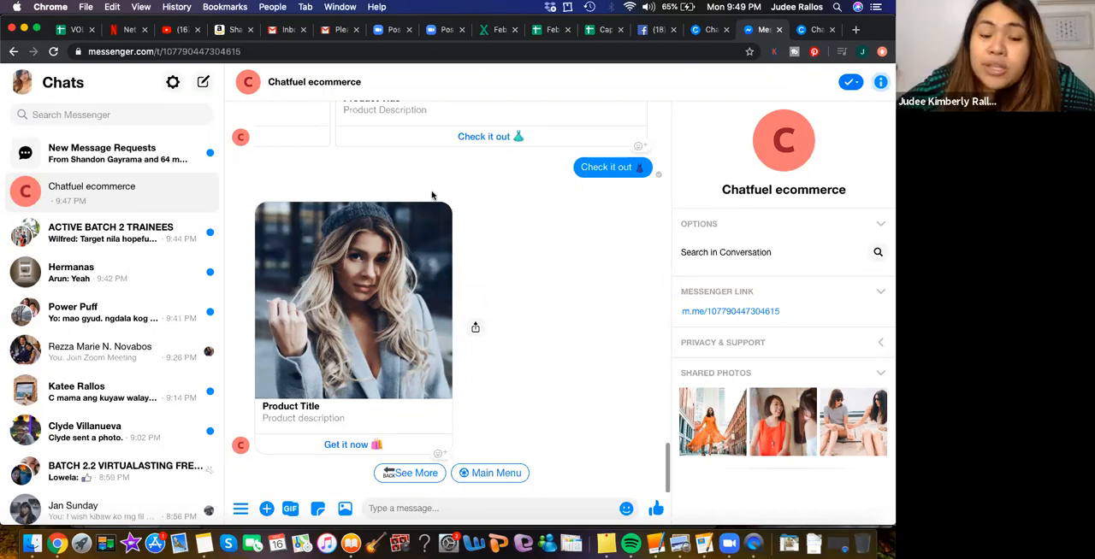
scroll(431, 189, up, 2)
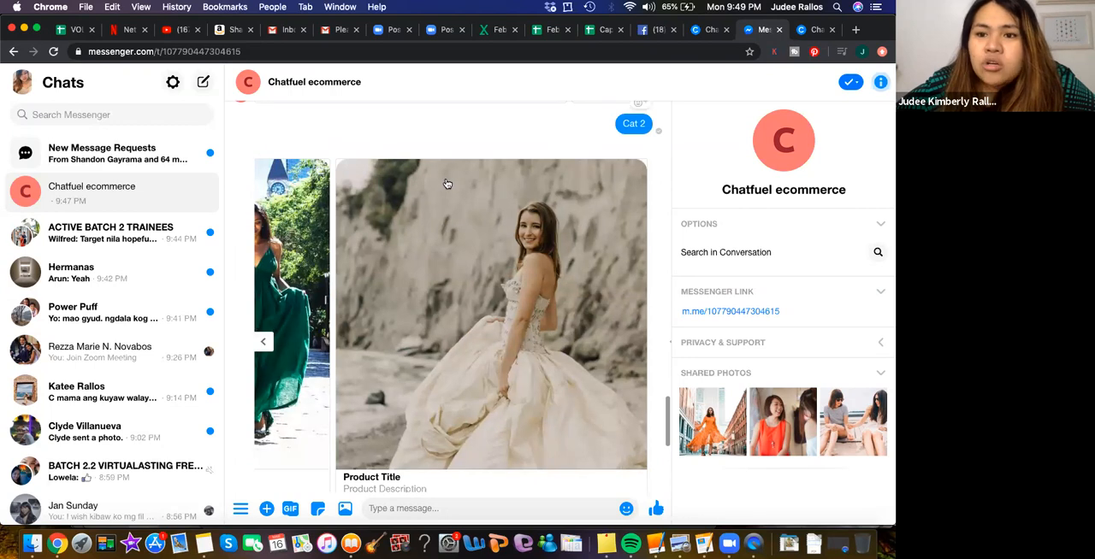
scroll(447, 184, up, 4)
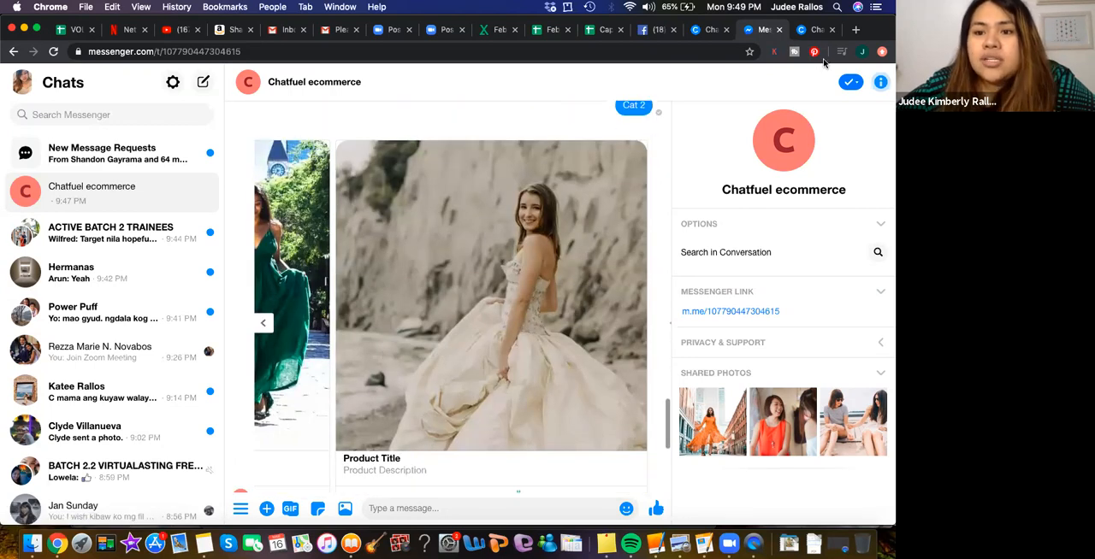
- Close the Messenger preview, the extra Chatfuel dashboard, the Shopify template's details and the support message notification
click(779, 29)
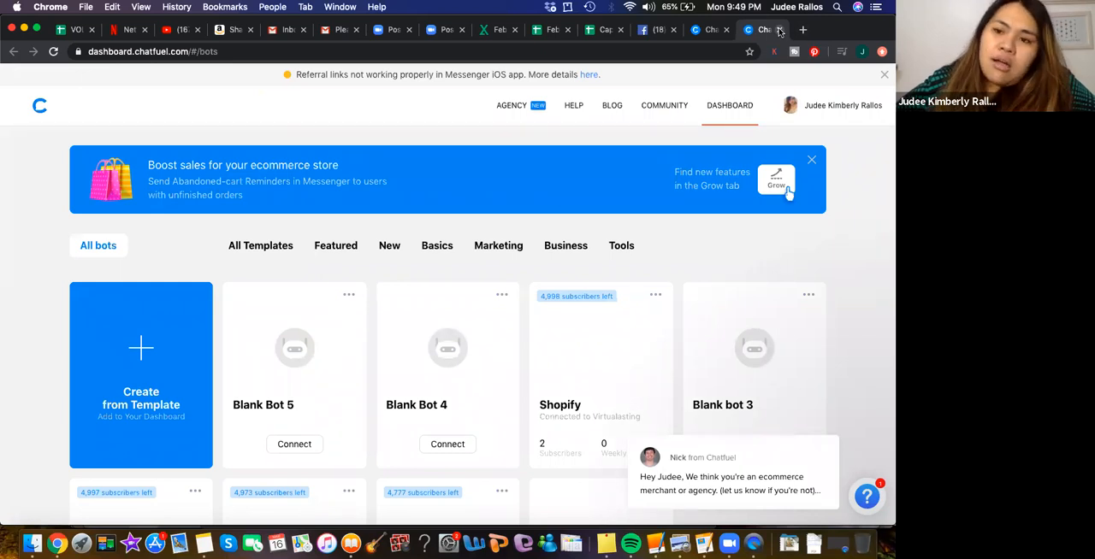
click(778, 30)
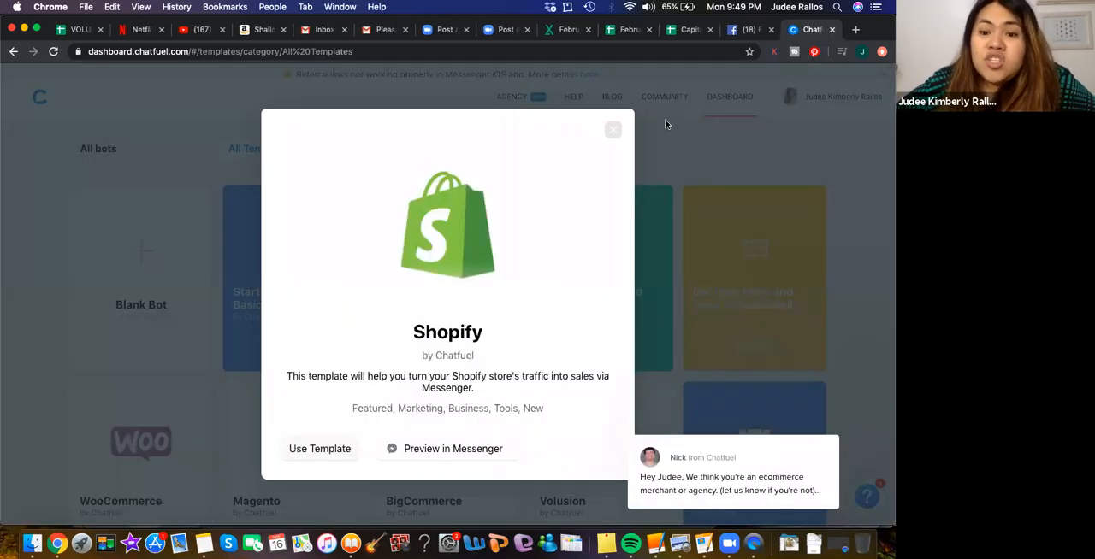
click(612, 129)
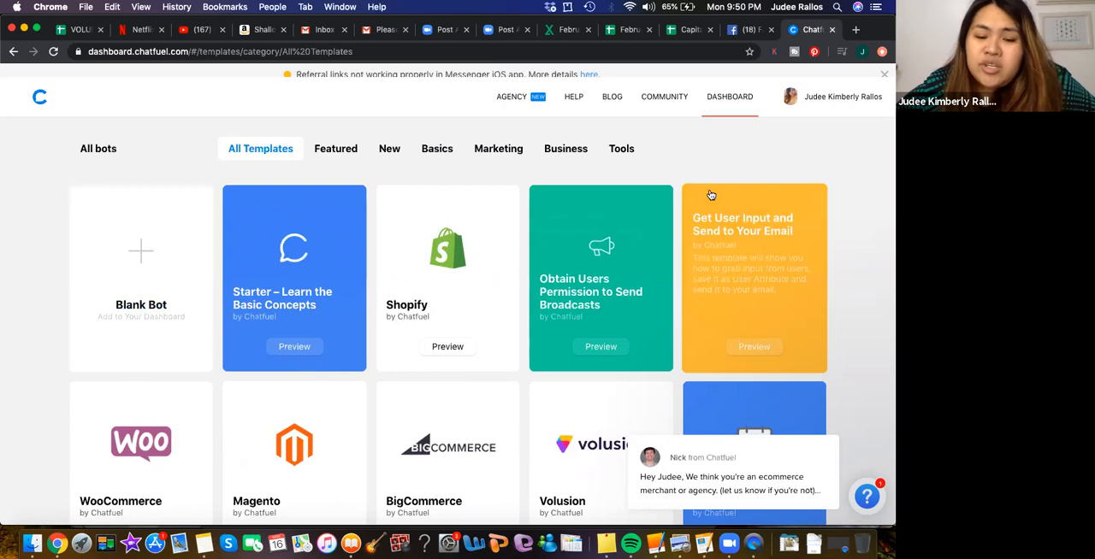
mouse_move(706, 459)
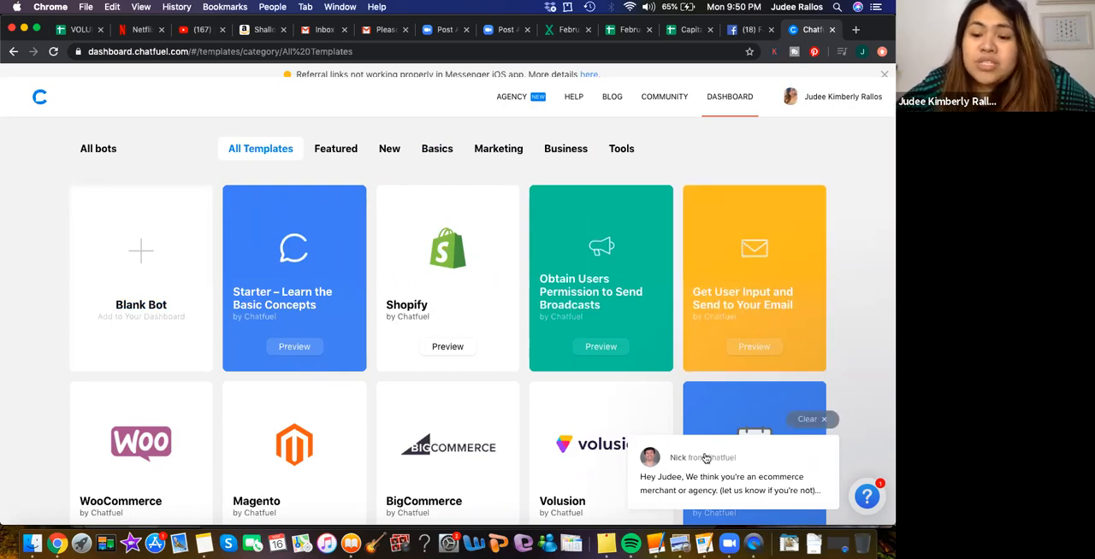
click(823, 420)
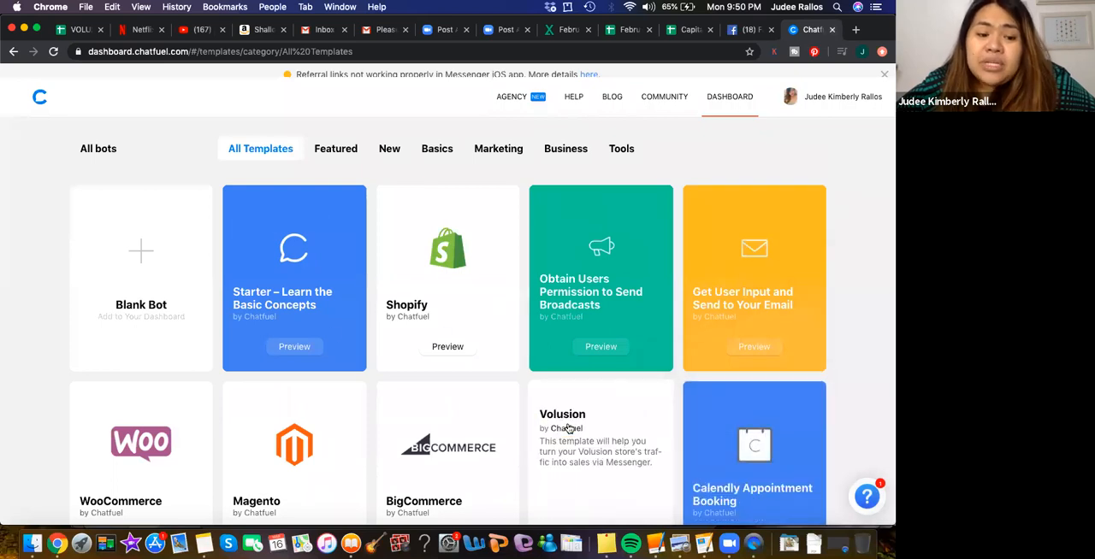
- Preview the Hotel template from the template gallery in Messenger, continuing with the signed-in Facebook account
scroll(568, 429, down, 5)
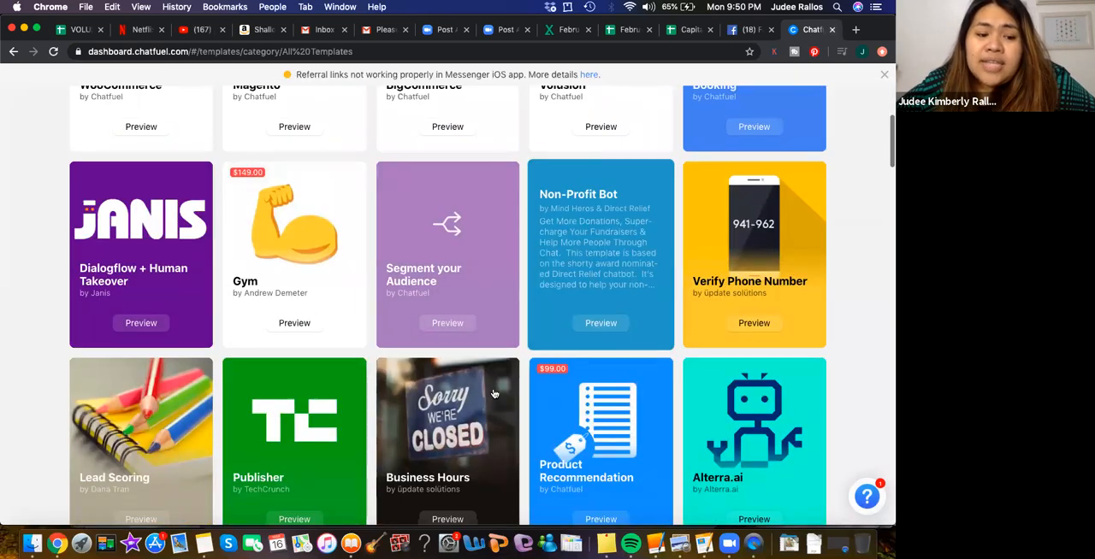
scroll(569, 428, down, 3)
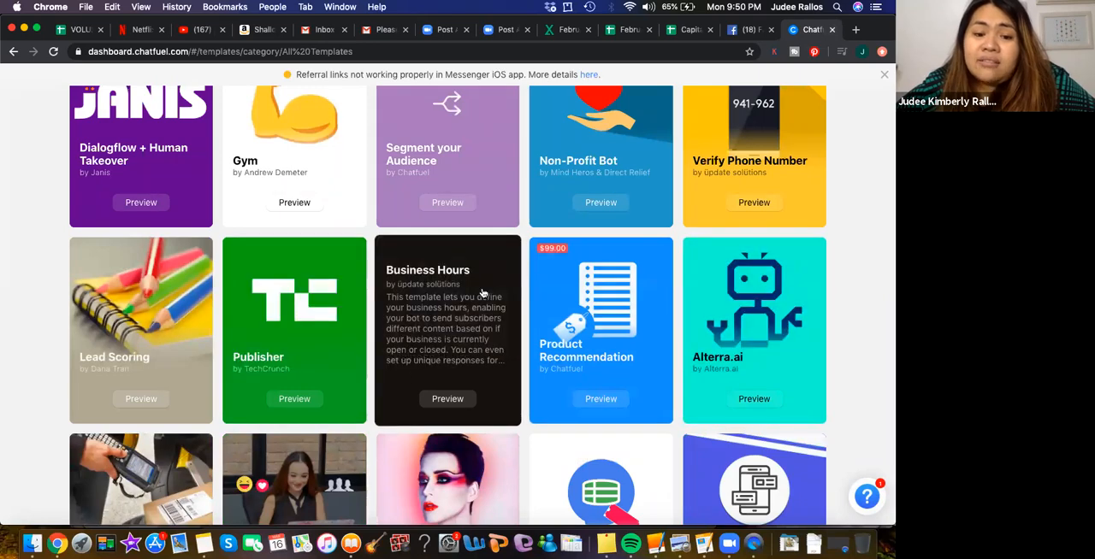
scroll(648, 351, down, 2)
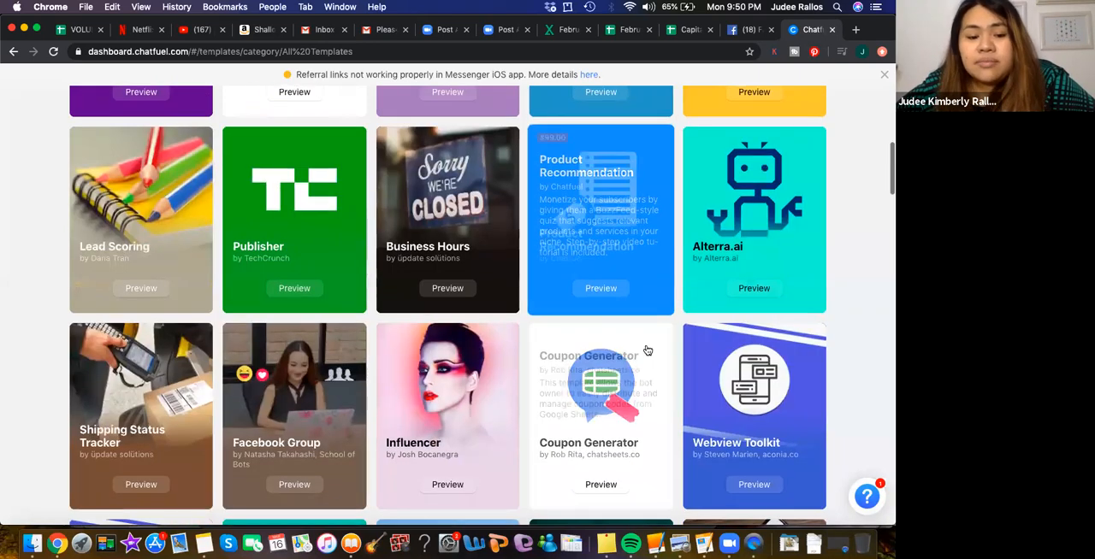
scroll(647, 350, down, 3)
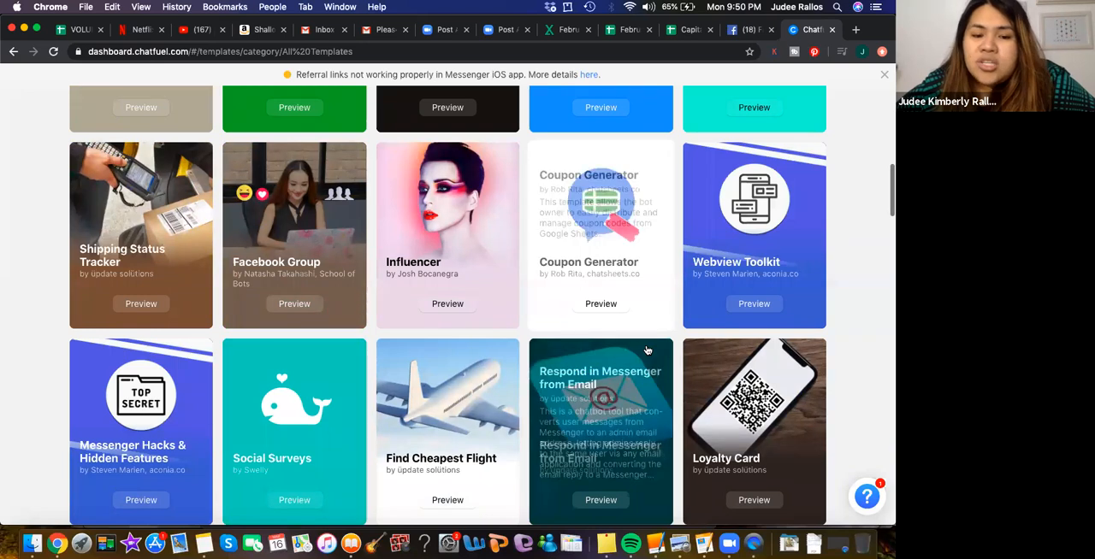
scroll(647, 350, down, 4)
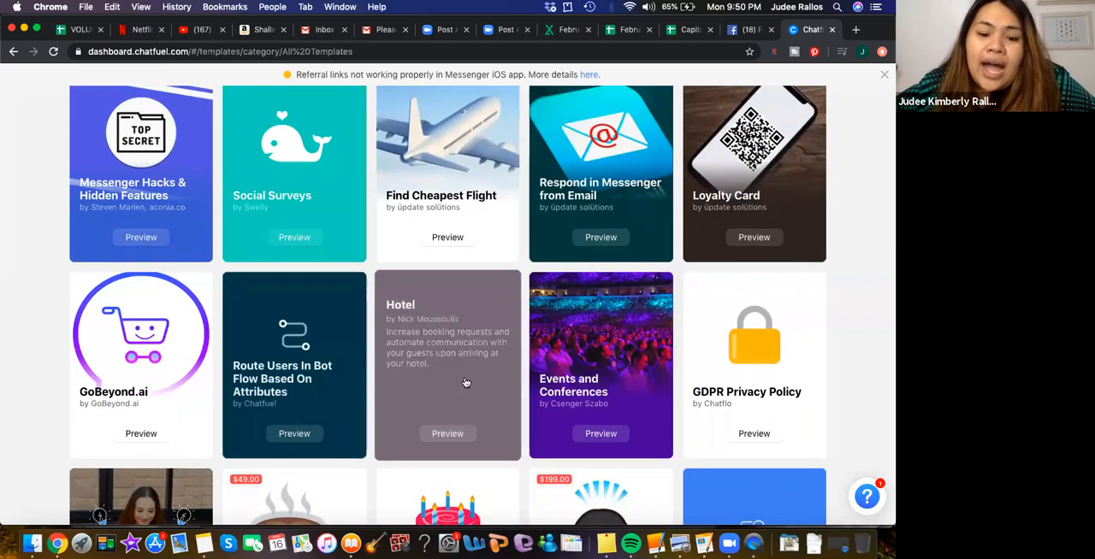
scroll(465, 382, down, 3)
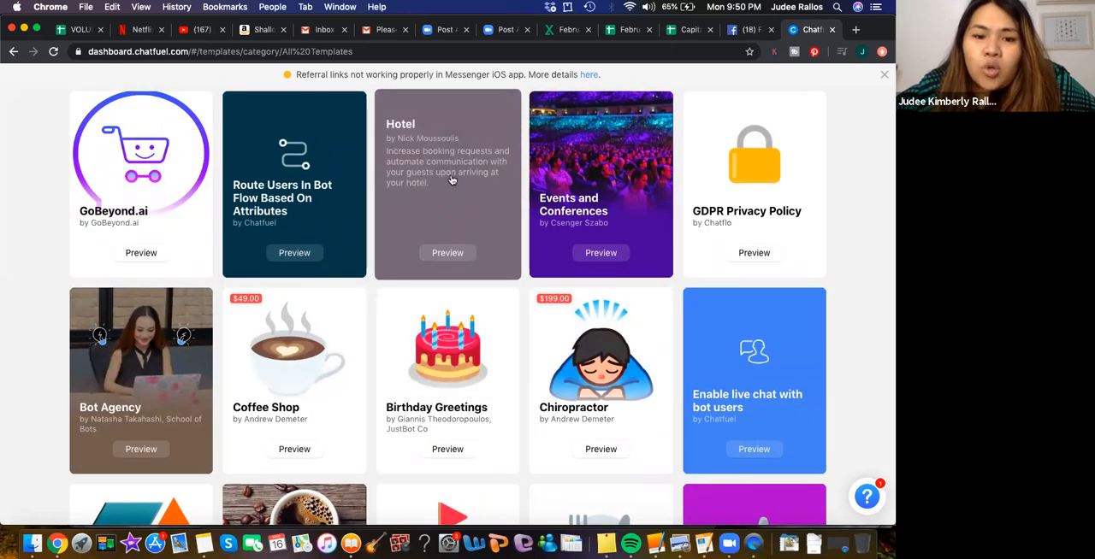
click(432, 255)
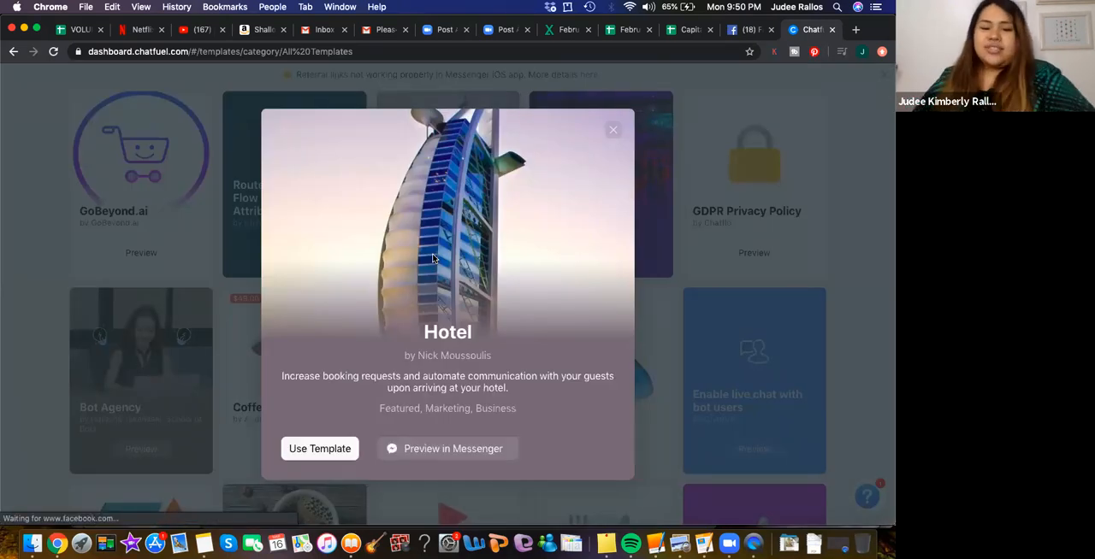
click(439, 450)
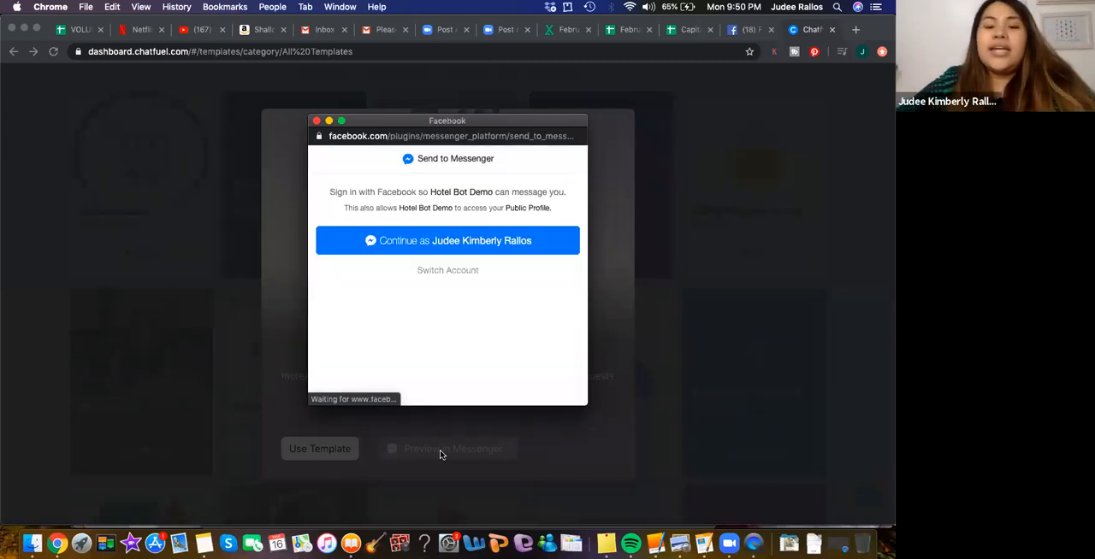
click(426, 242)
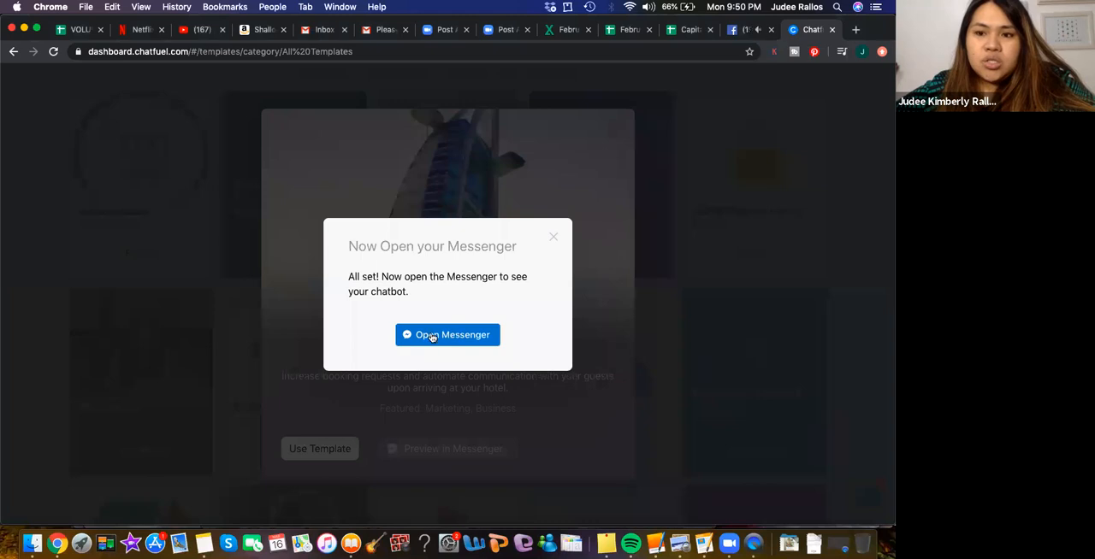
click(432, 337)
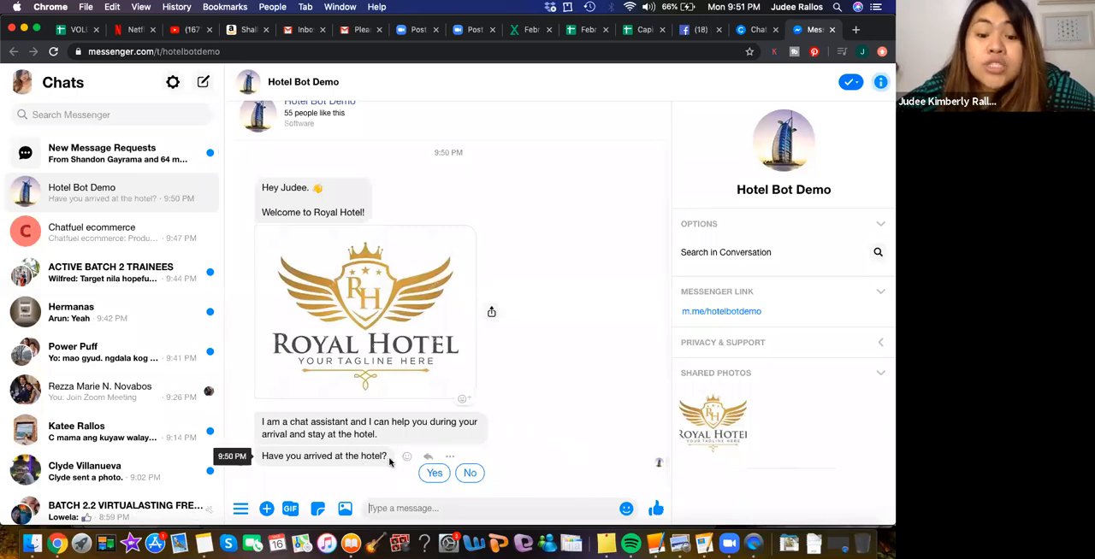
- Walk through Hotel Bot Demo's booking request, answering No to having arrived and trying Select Dates, and review the conversation
click(466, 473)
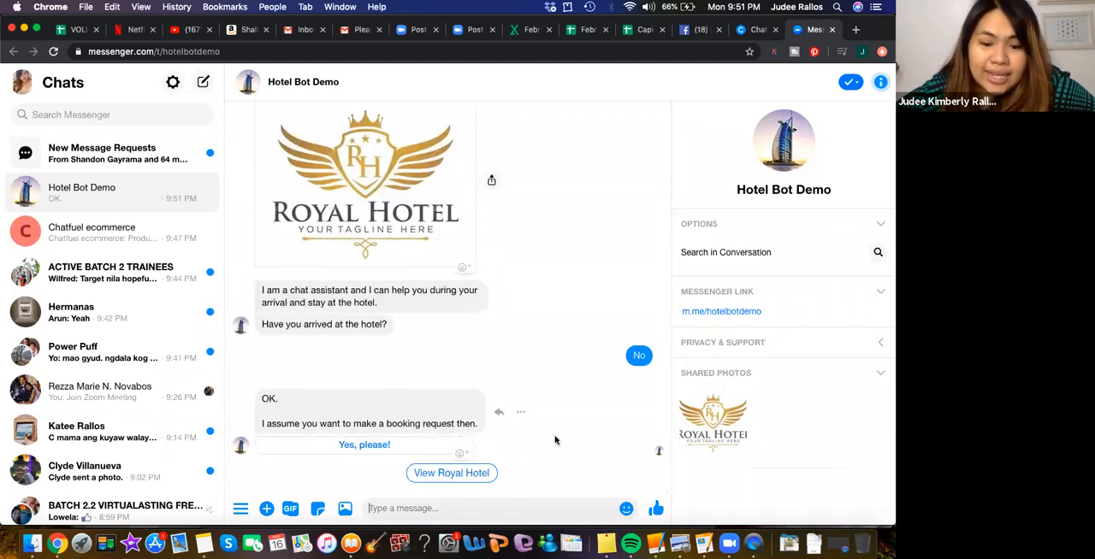
click(398, 446)
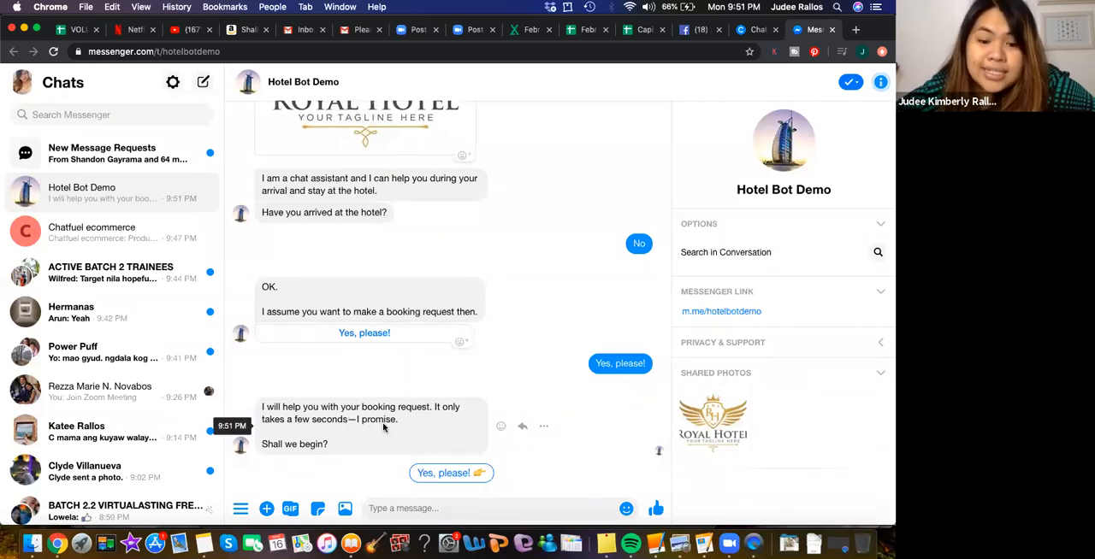
click(430, 476)
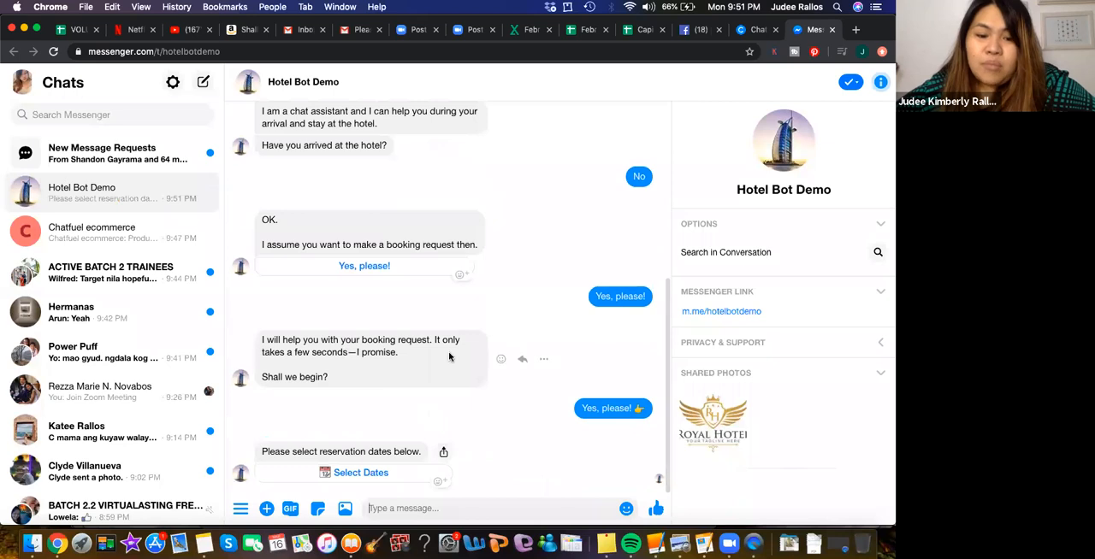
click(360, 475)
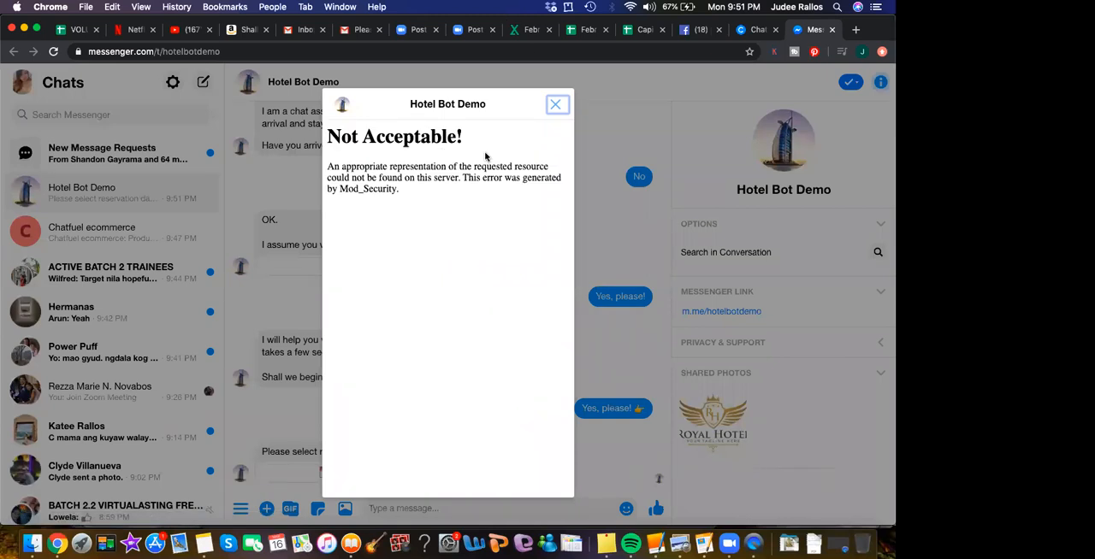
click(556, 104)
scroll(537, 448, up, 5)
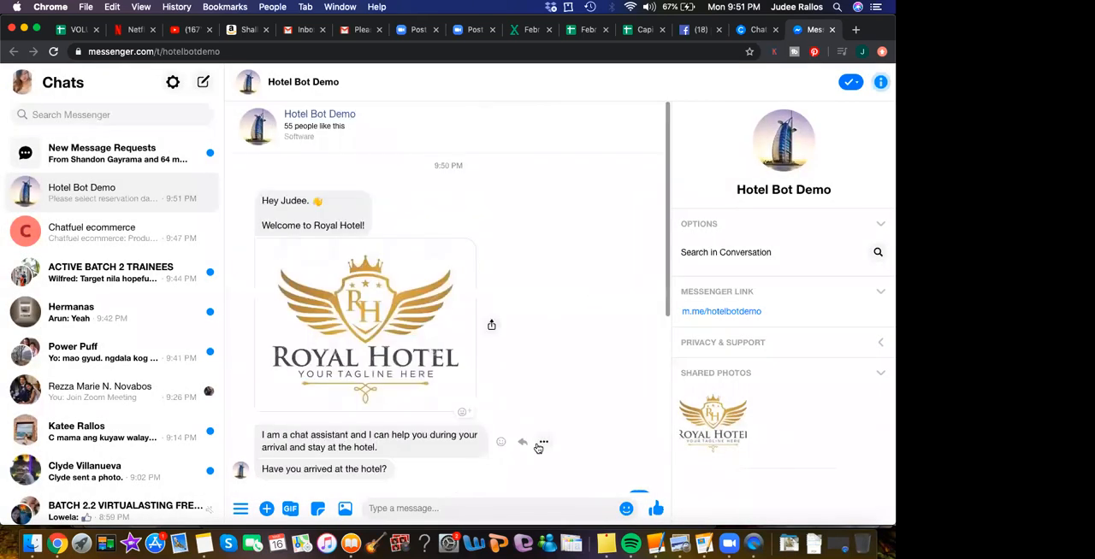
scroll(538, 447, down, 5)
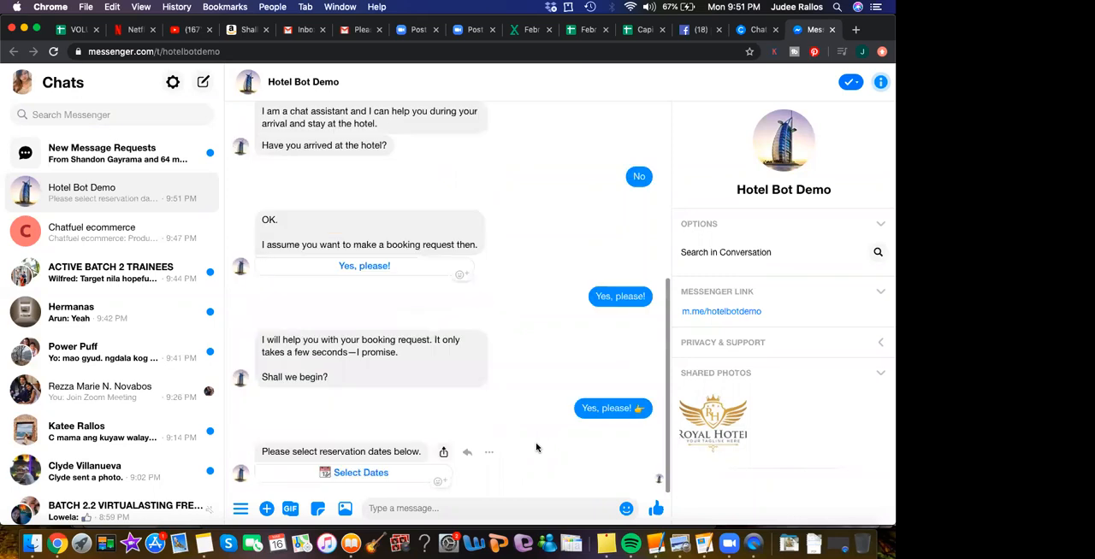
scroll(504, 293, up, 5)
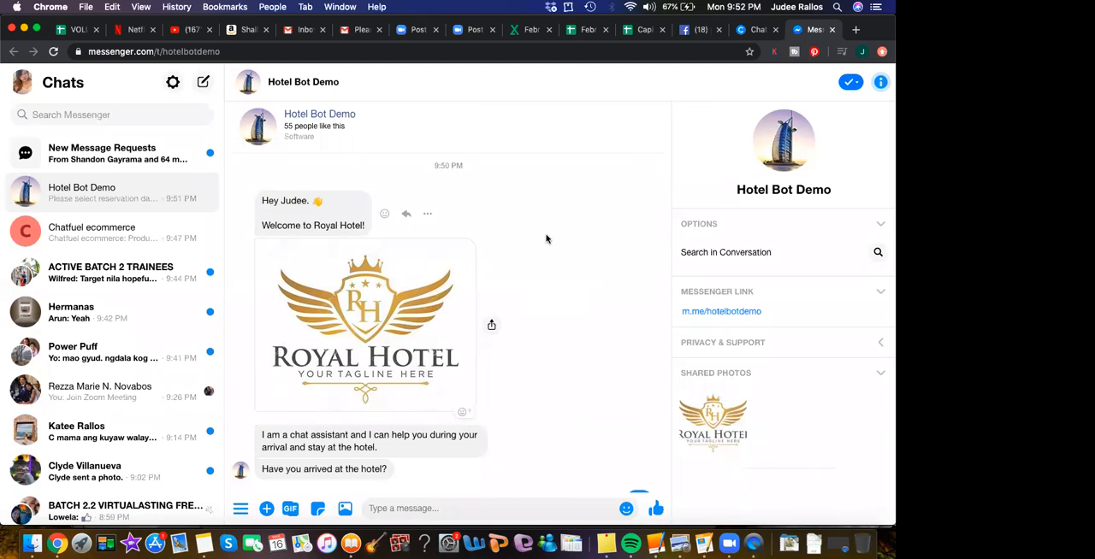
- Create a bot from the Hotel template in Chatfuel and open its Facebook page connection settings
click(742, 32)
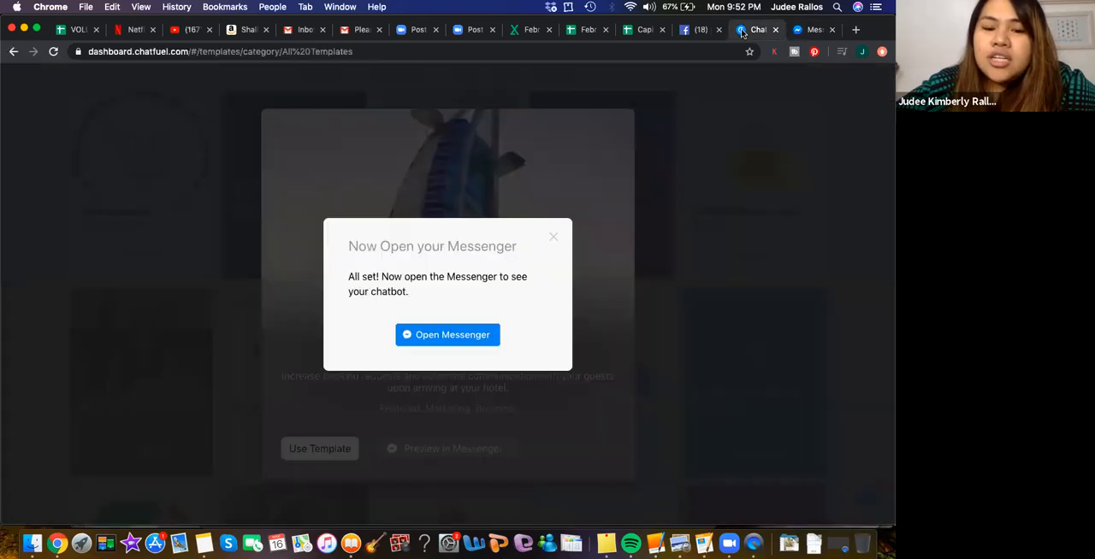
click(618, 124)
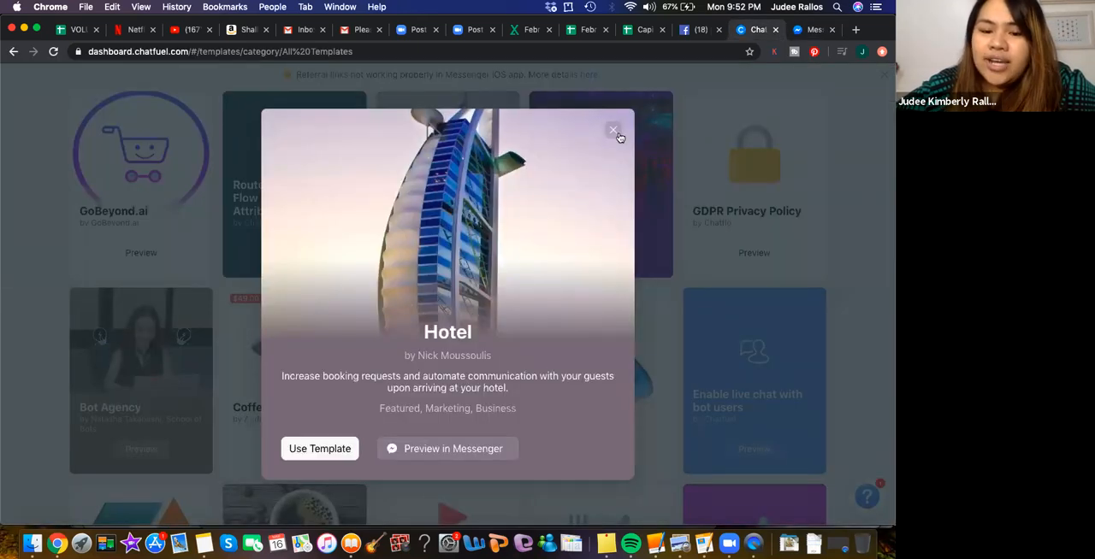
click(313, 455)
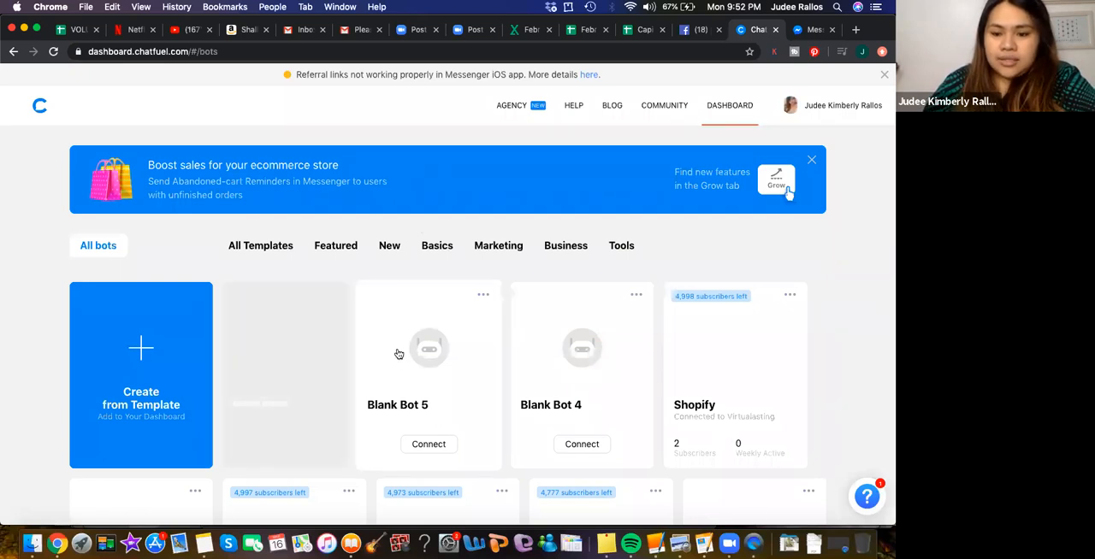
scroll(398, 354, down, 3)
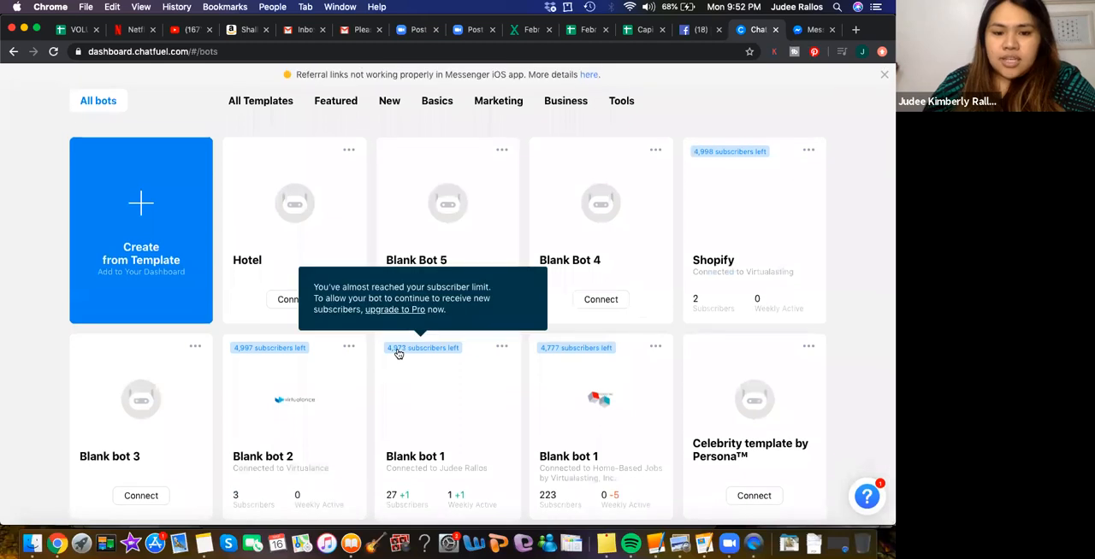
click(286, 302)
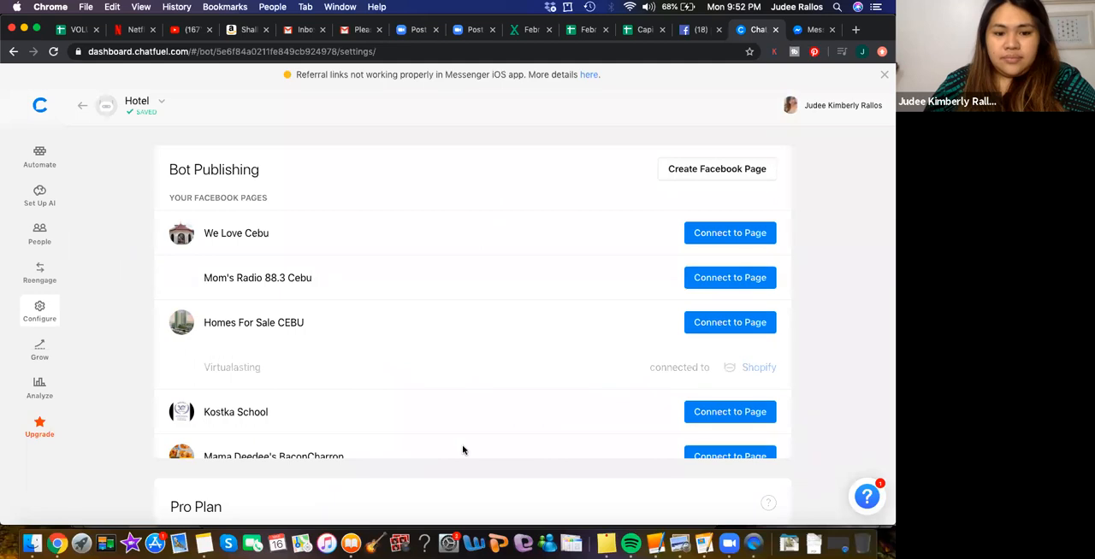
- Look through the Facebook pages available to the Hotel bot and the settings beneath them for a hotel-related page to connect
scroll(463, 450, down, 5)
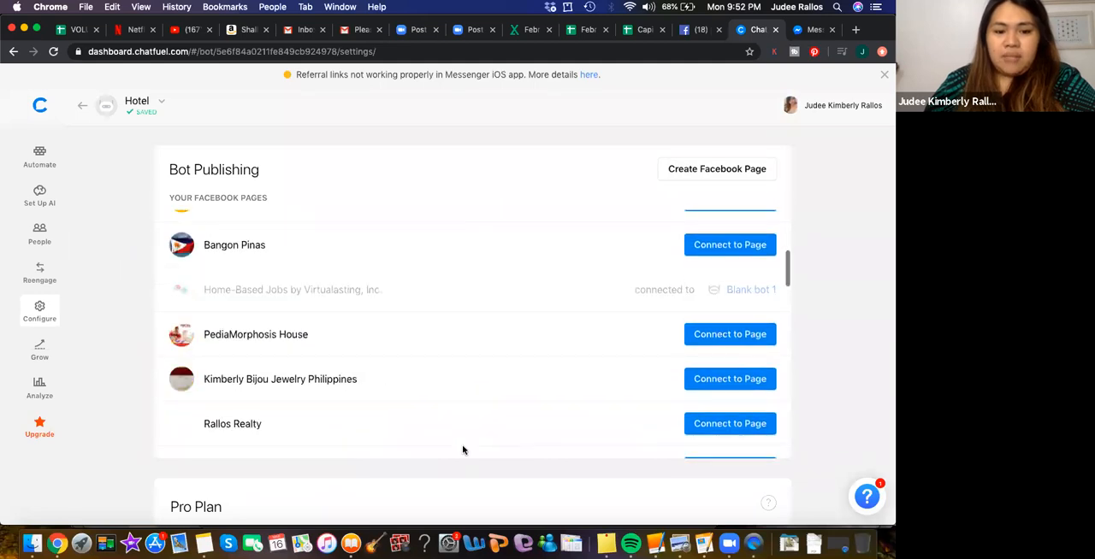
scroll(462, 450, down, 5)
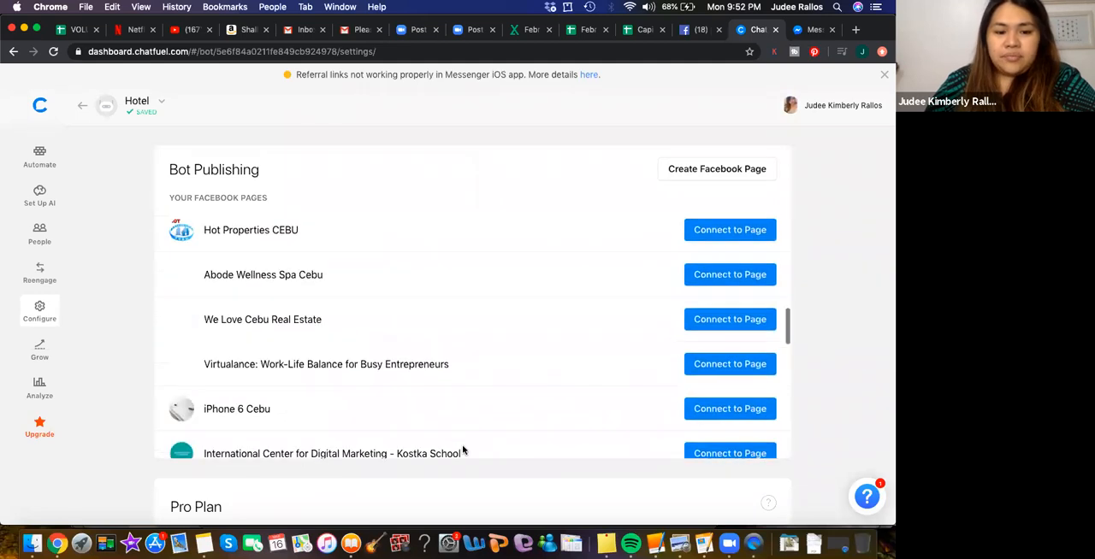
scroll(462, 449, down, 5)
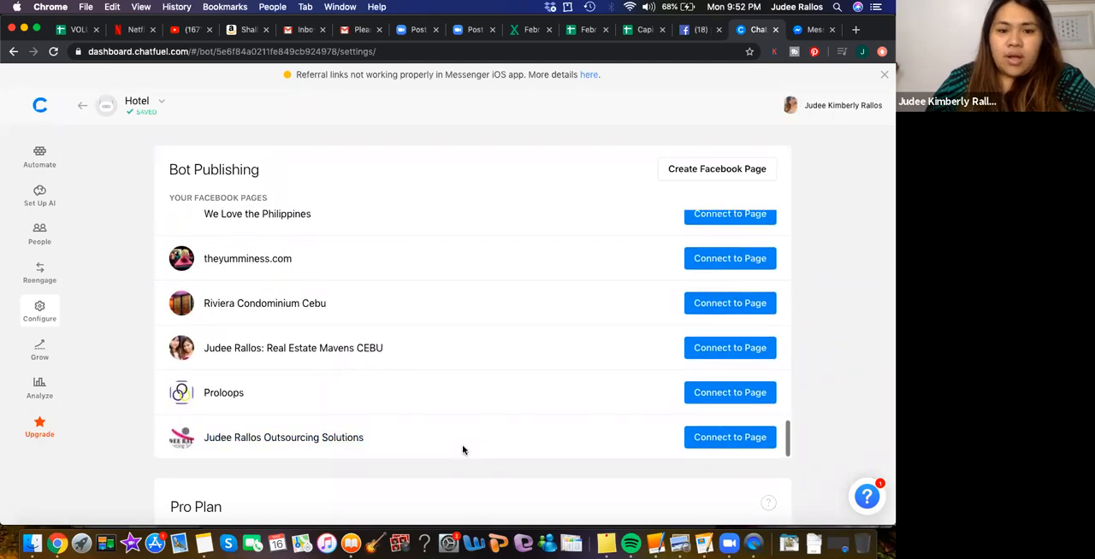
scroll(463, 449, up, 3)
scroll(462, 450, up, 3)
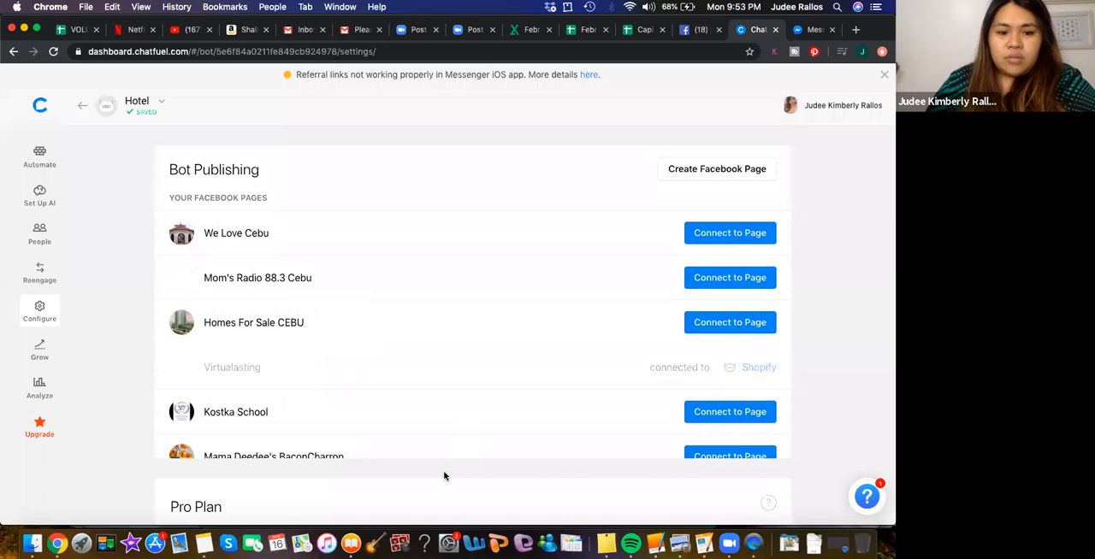
scroll(491, 411, down, 5)
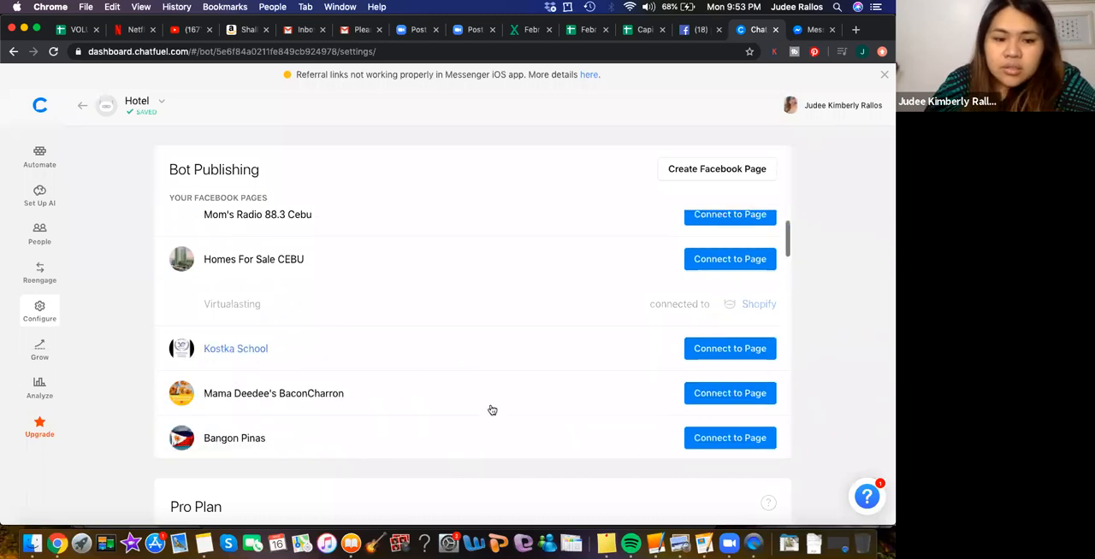
scroll(492, 410, down, 3)
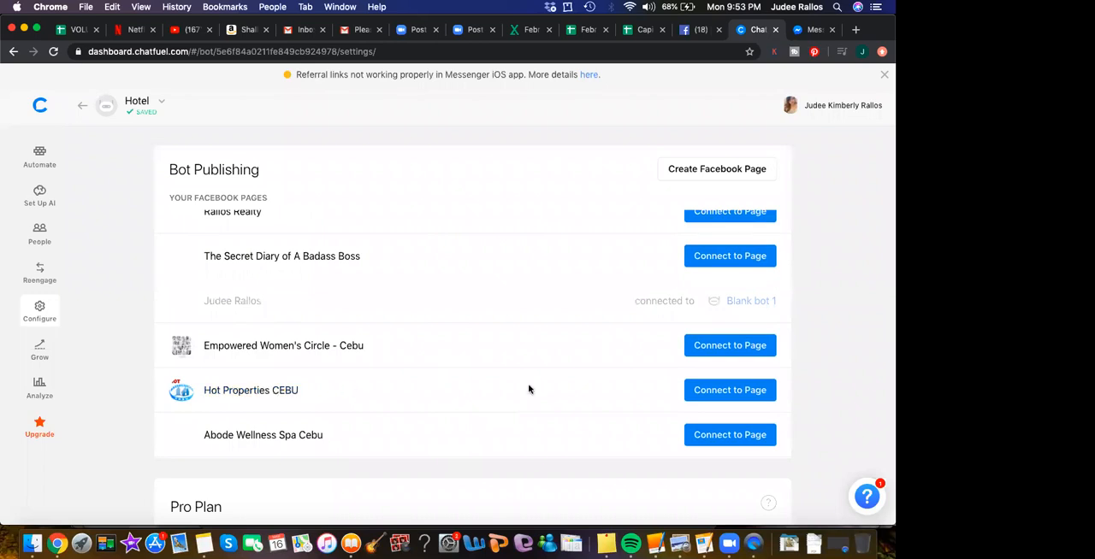
scroll(529, 390, down, 5)
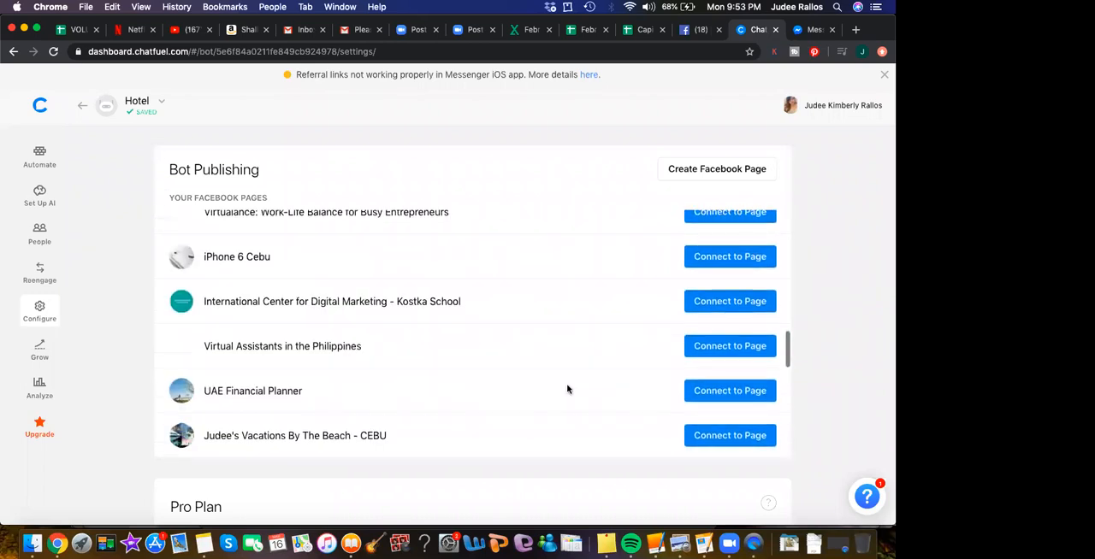
scroll(567, 389, down, 4)
scroll(567, 389, down, 5)
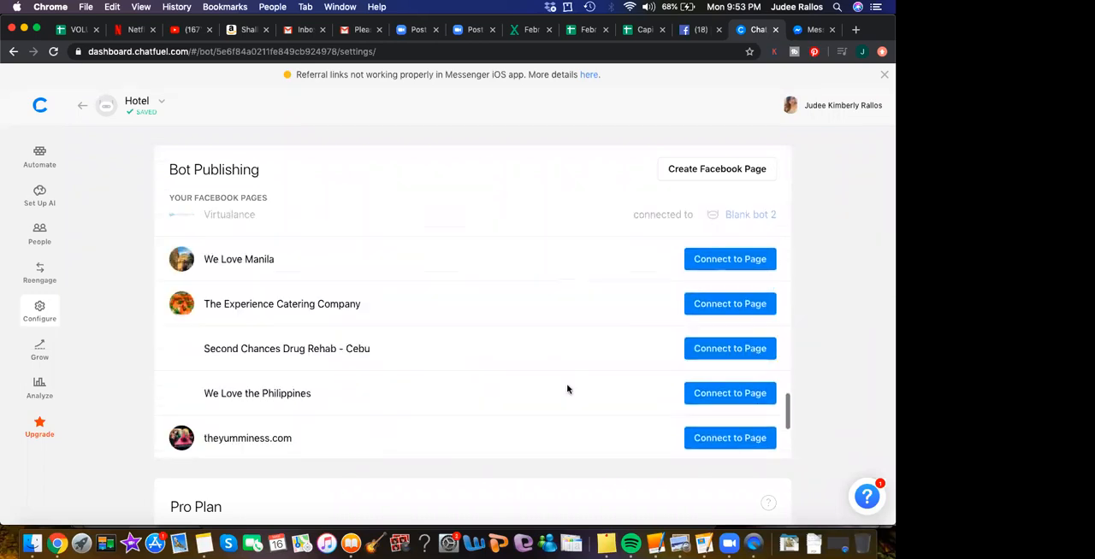
scroll(567, 389, down, 3)
scroll(567, 389, down, 1)
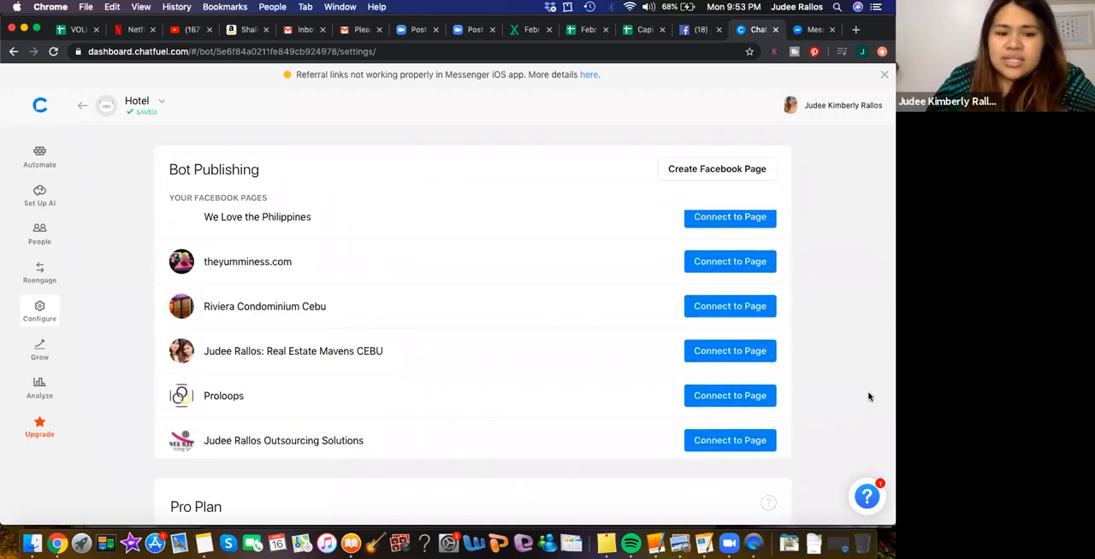
scroll(866, 397, down, 3)
scroll(865, 397, down, 4)
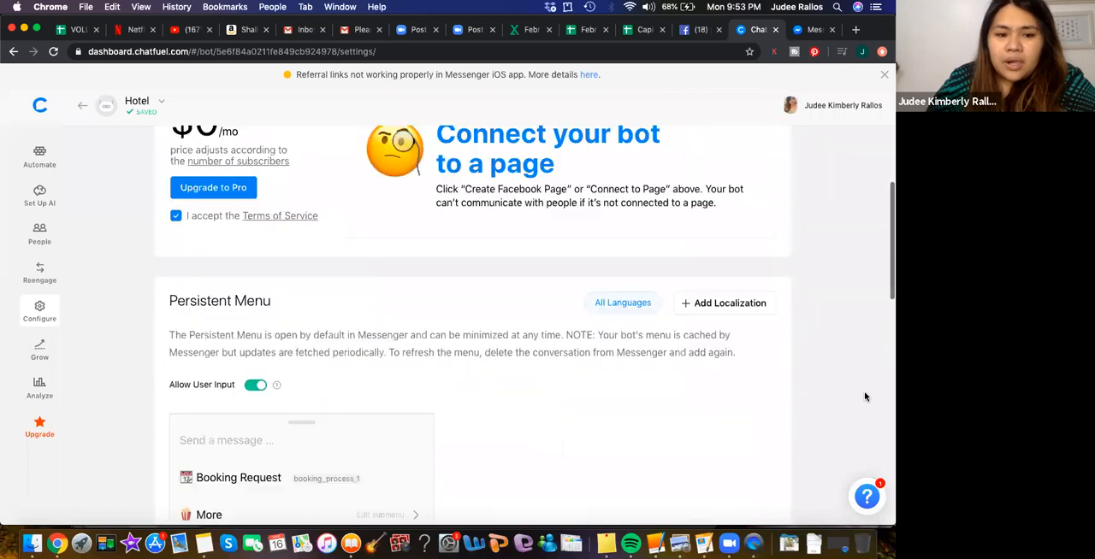
scroll(866, 396, down, 2)
scroll(865, 397, up, 5)
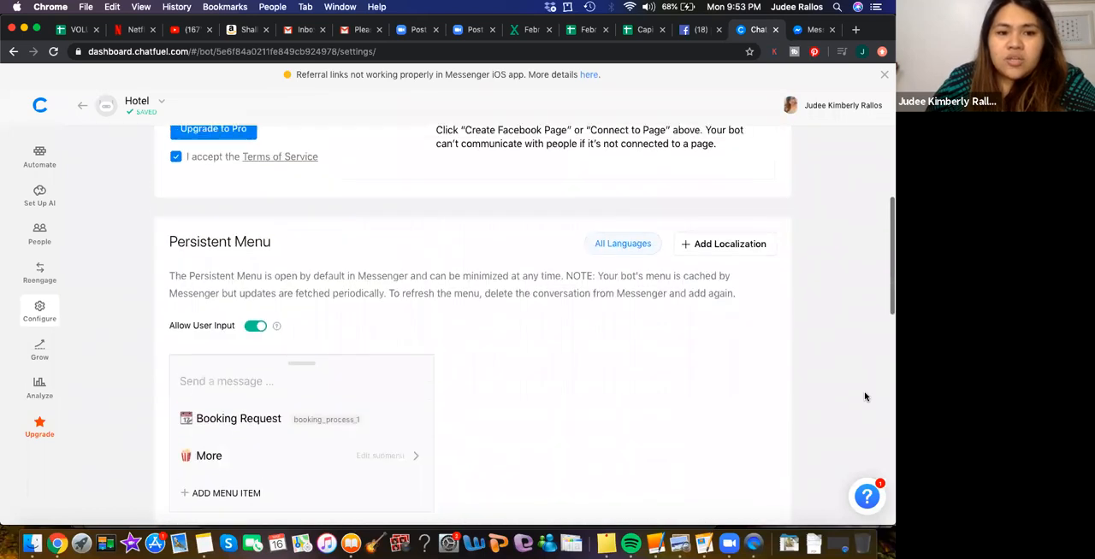
scroll(865, 396, up, 4)
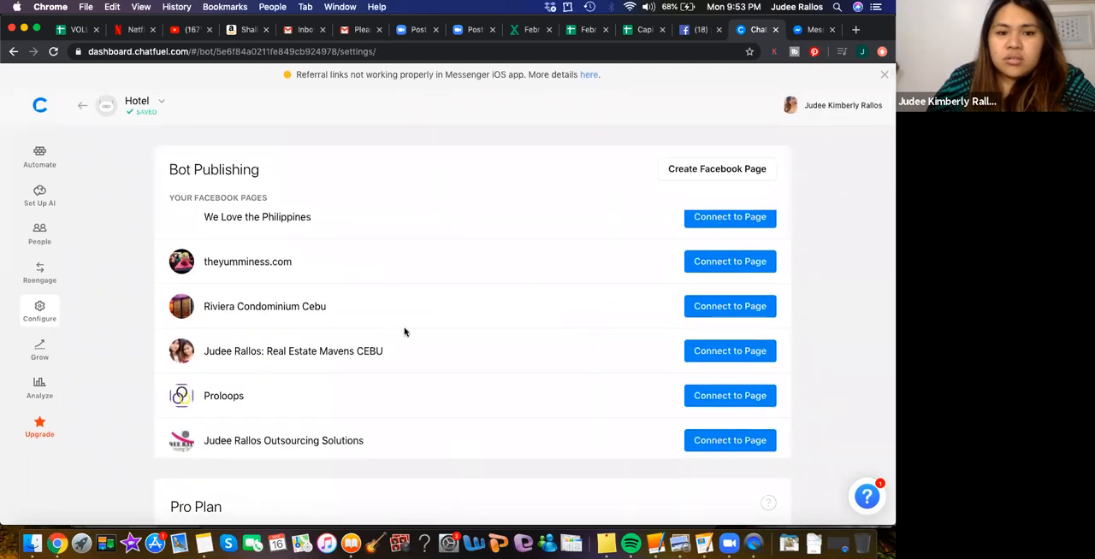
scroll(403, 333, up, 4)
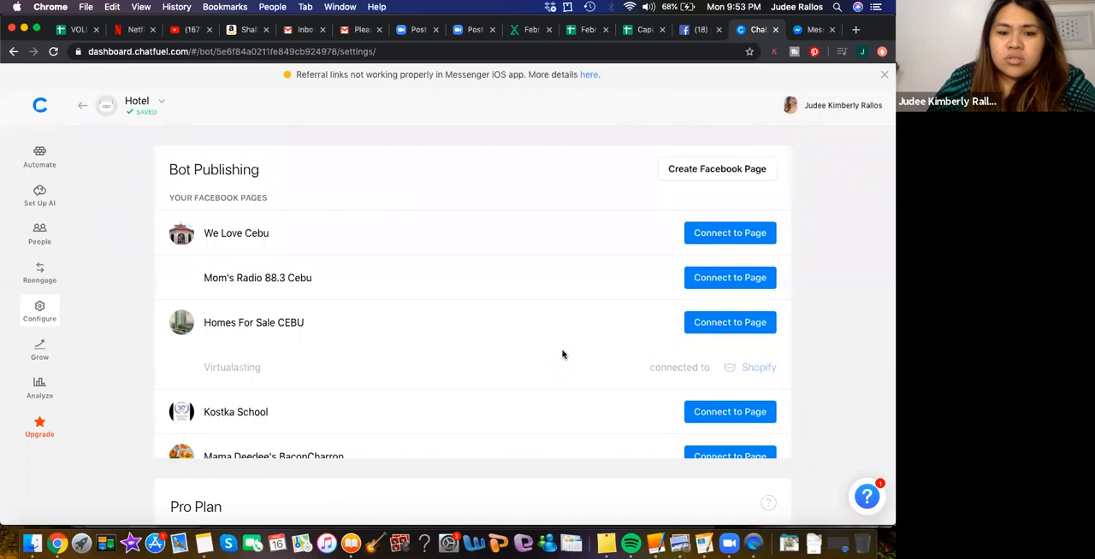
scroll(562, 354, down, 10)
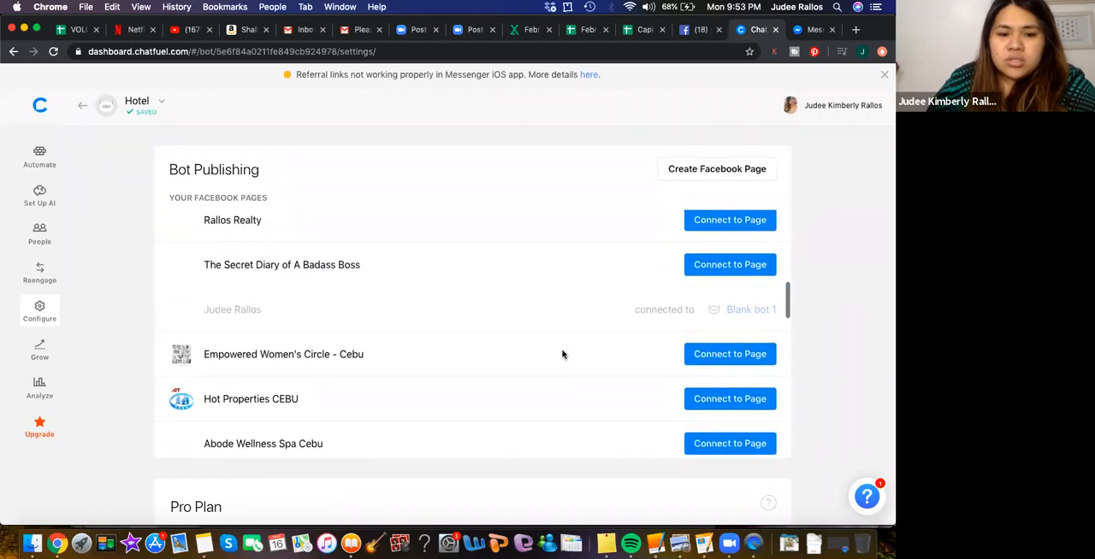
scroll(562, 354, down, 5)
scroll(562, 354, down, 3)
scroll(562, 354, down, 6)
scroll(562, 354, down, 3)
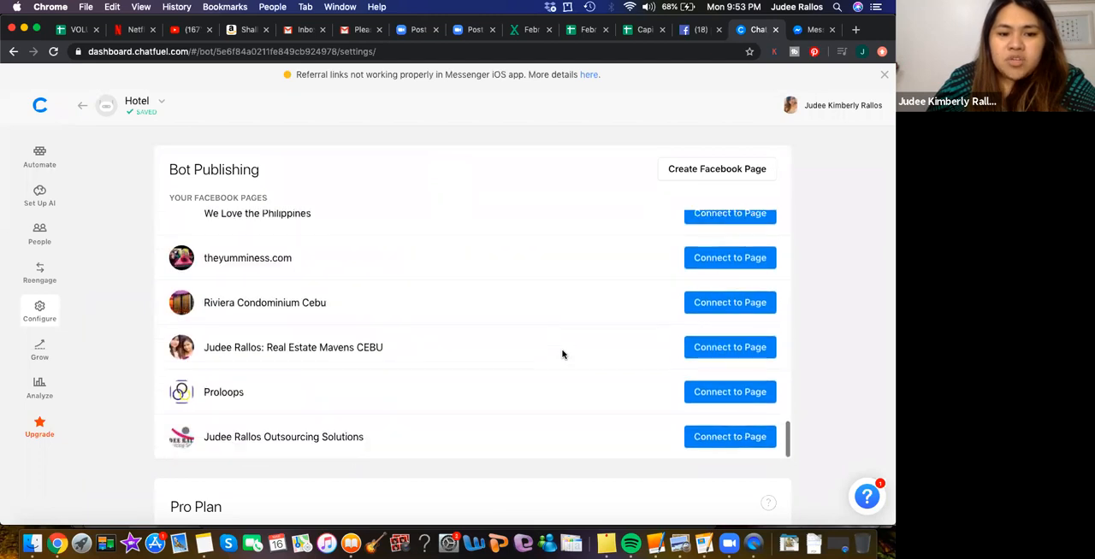
scroll(562, 355, down, 5)
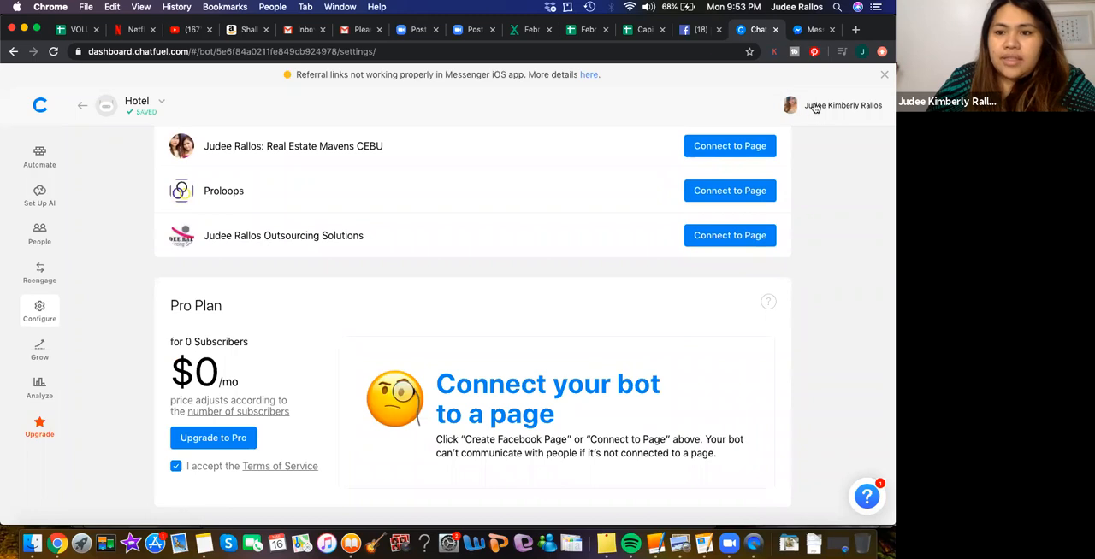
- Log out of Chatfuel and log back in with the Facebook account to reload the list of pages
click(815, 107)
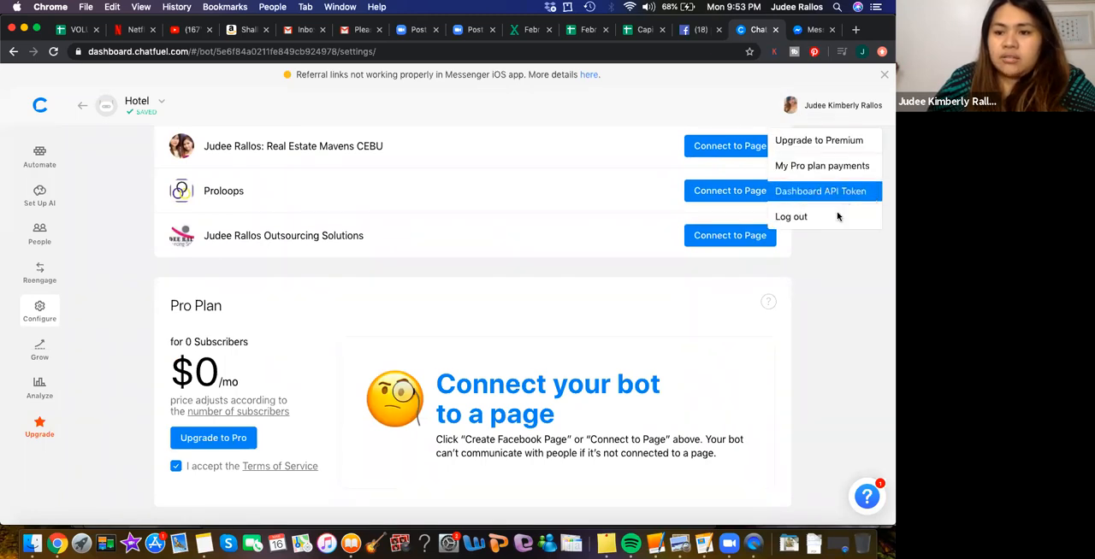
click(793, 219)
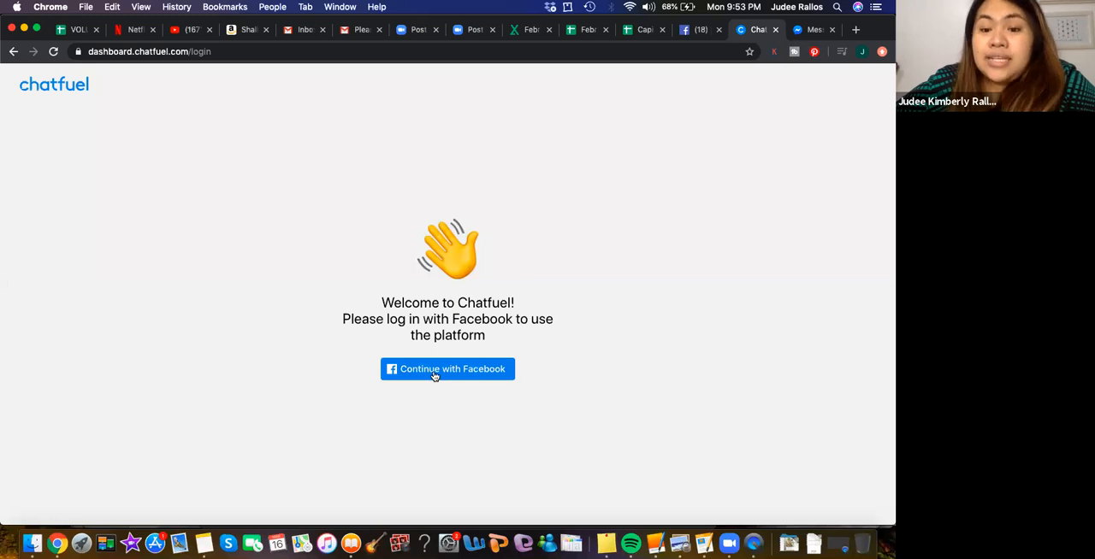
click(433, 375)
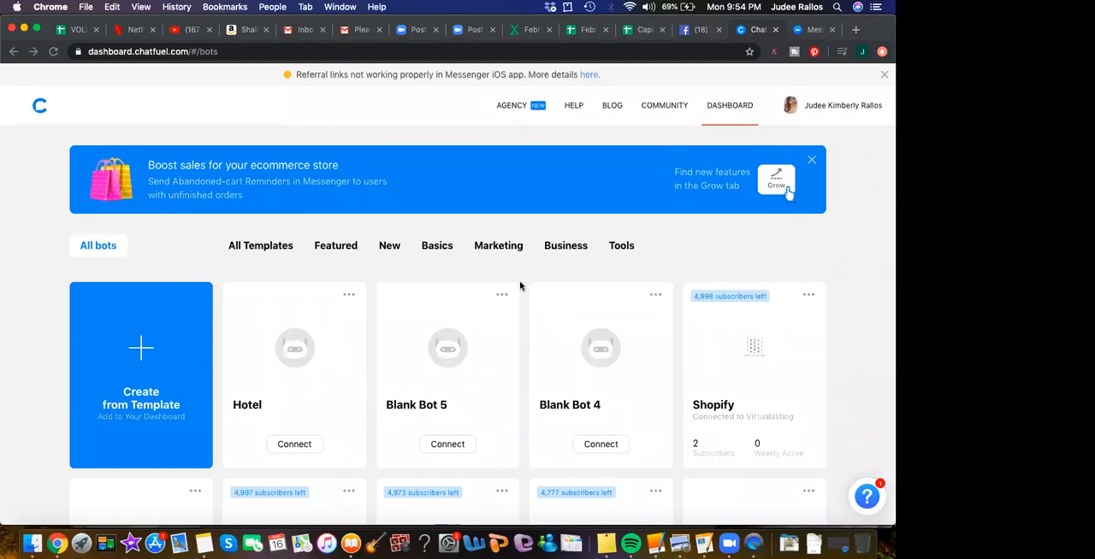
- Reopen the Hotel bot's connection settings and connect the bot to the Hermanas Hostel Cebu page
click(301, 448)
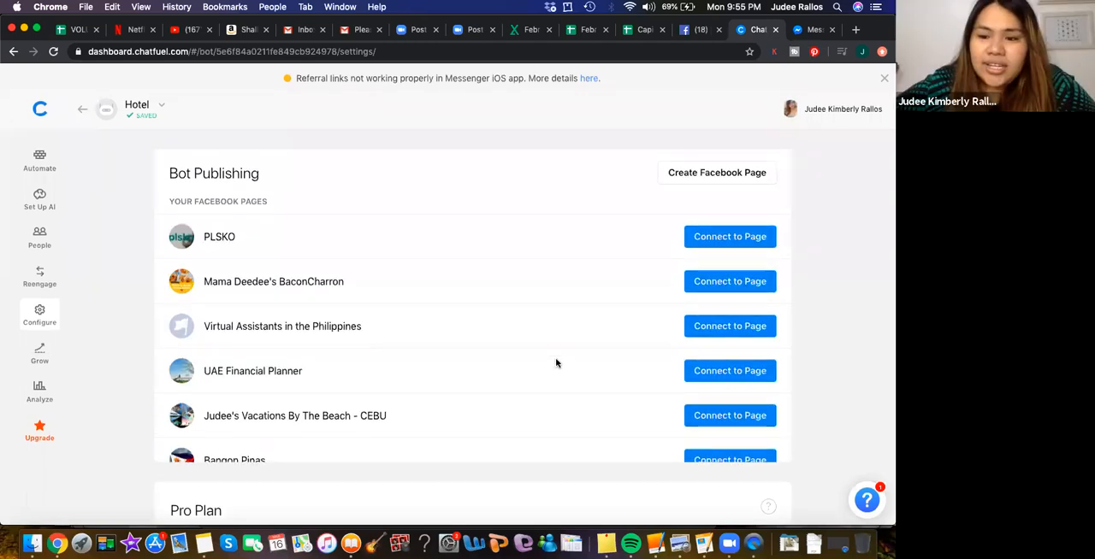
scroll(555, 364, down, 10)
scroll(555, 363, down, 10)
scroll(556, 363, down, 10)
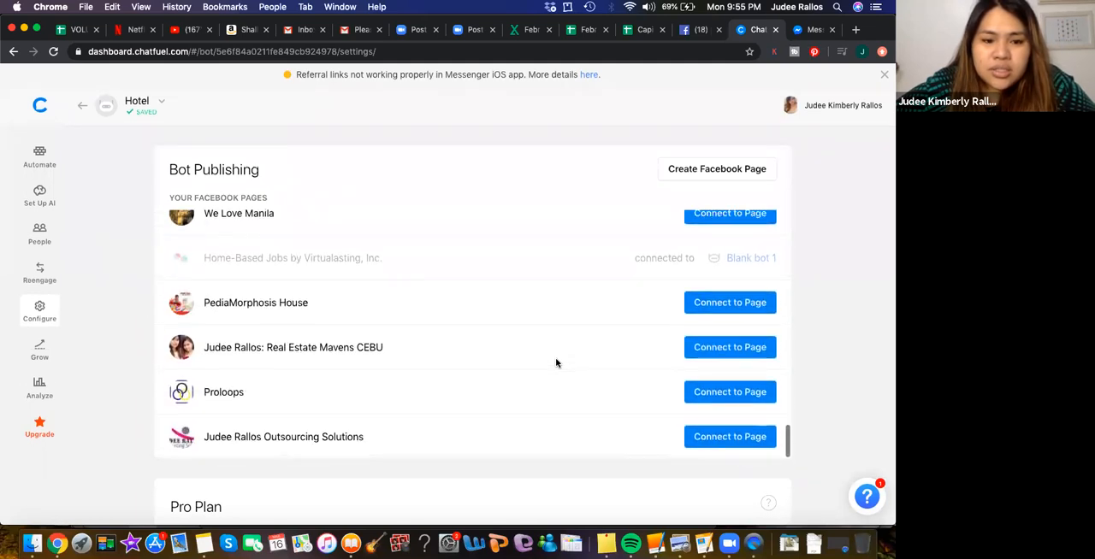
scroll(556, 364, up, 10)
scroll(556, 363, up, 10)
scroll(556, 364, down, 5)
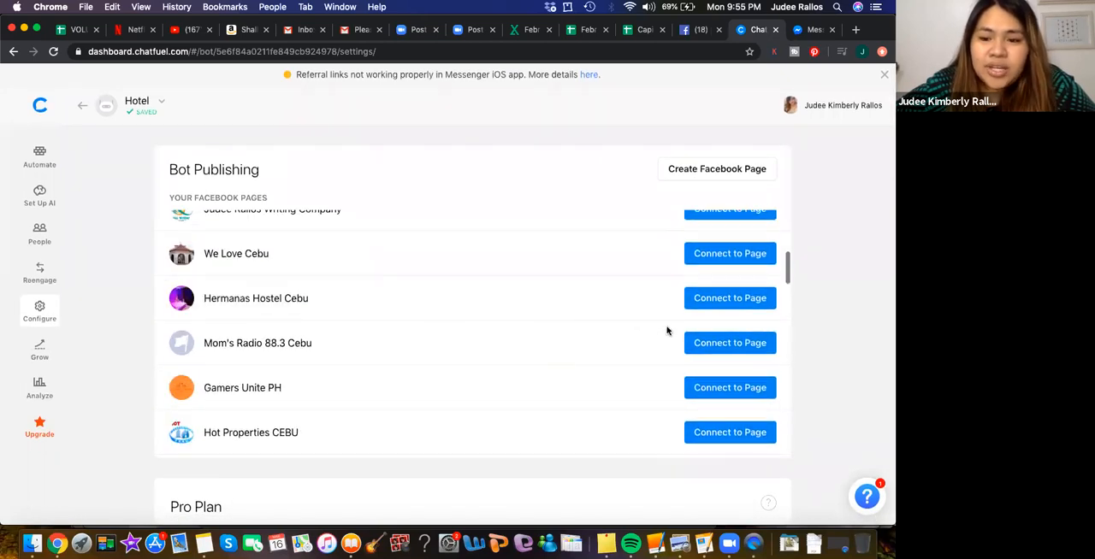
click(707, 298)
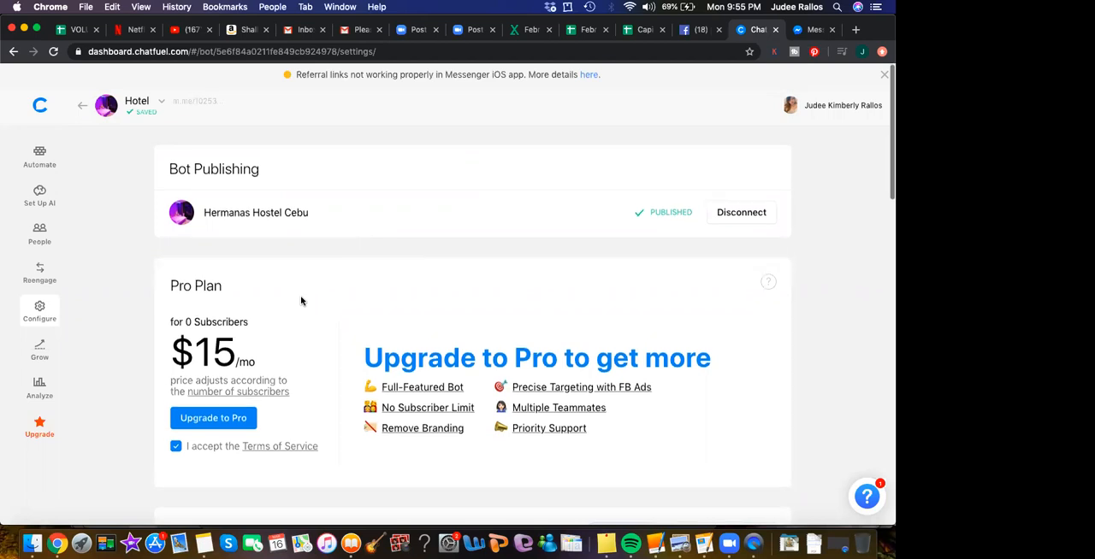
- Review the Hotel bot's publishing and Pro Plan settings, then reopen the bot from the dashboard at its Welcome Message block
scroll(326, 419, down, 1)
scroll(325, 418, down, 3)
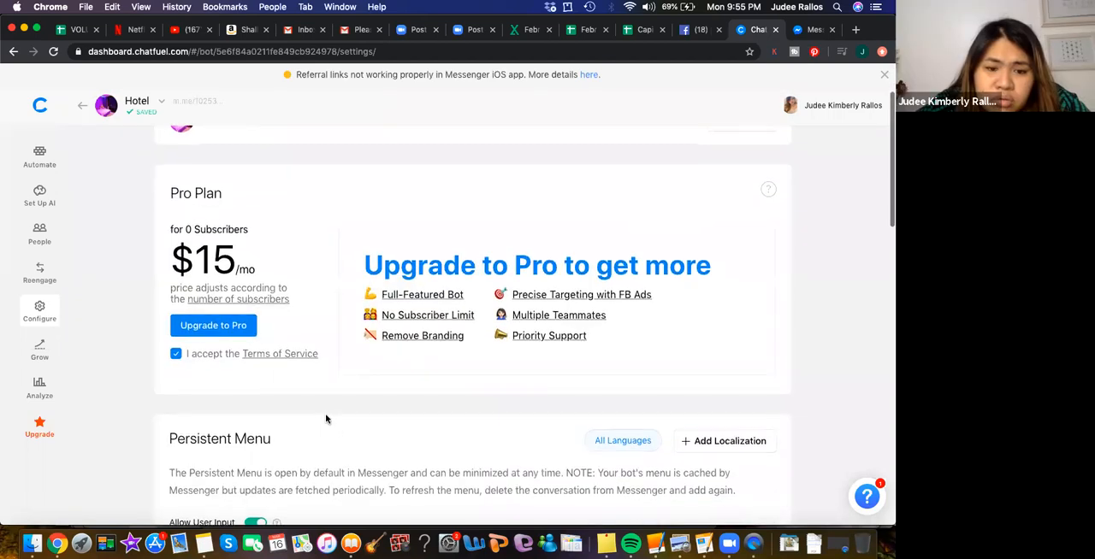
scroll(326, 419, up, 2)
scroll(326, 419, up, 3)
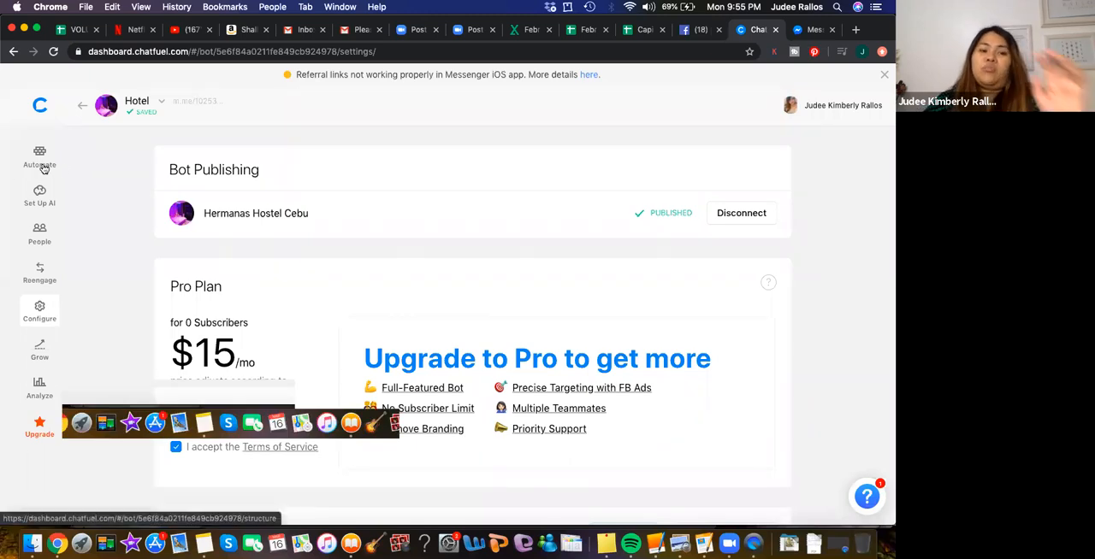
click(83, 105)
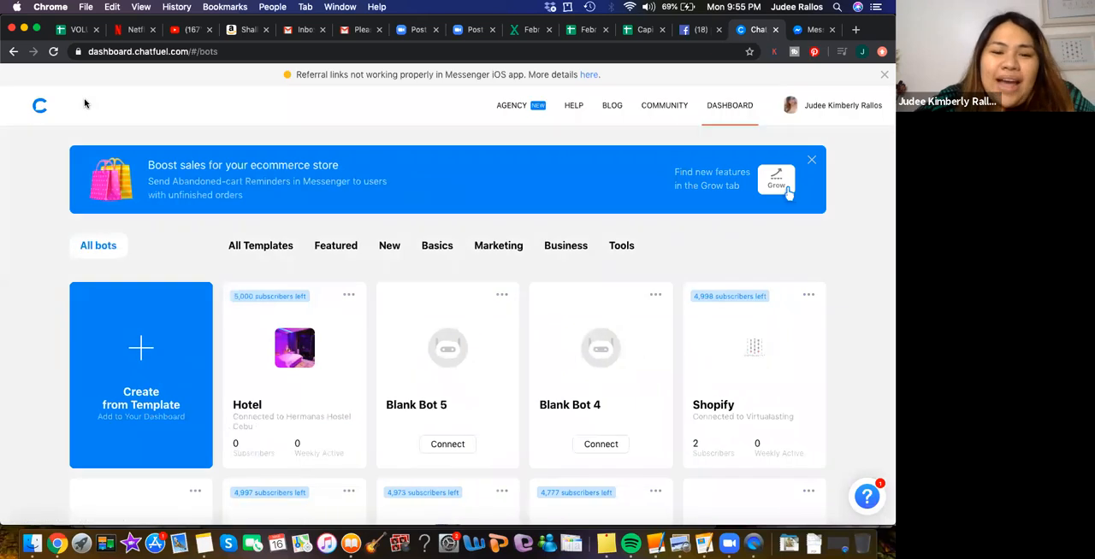
click(288, 360)
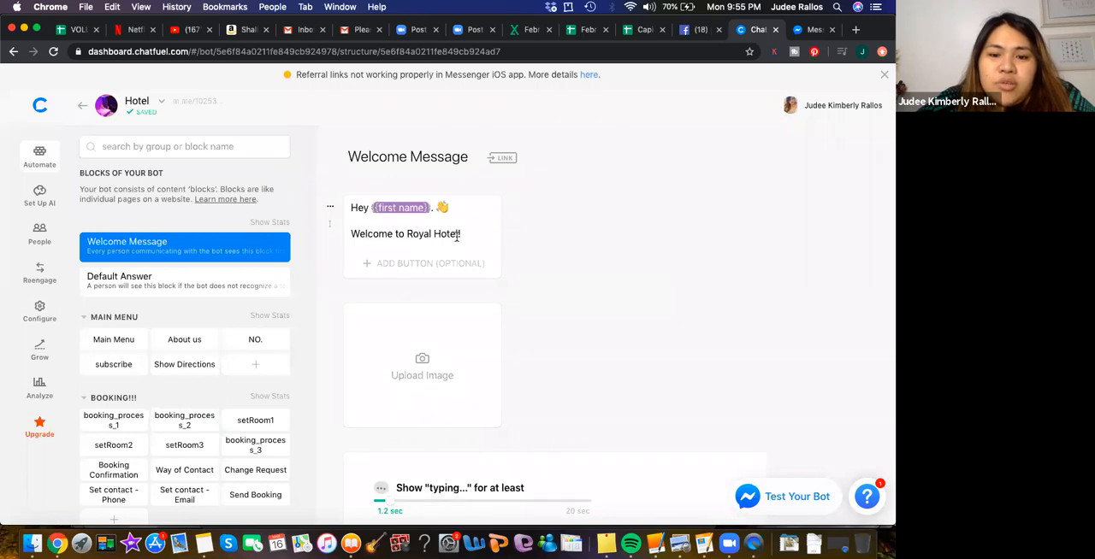
- Change the hotel name in the Welcome Message greeting so it reads "Welcome to Hermanas Hostel!"
click(457, 237)
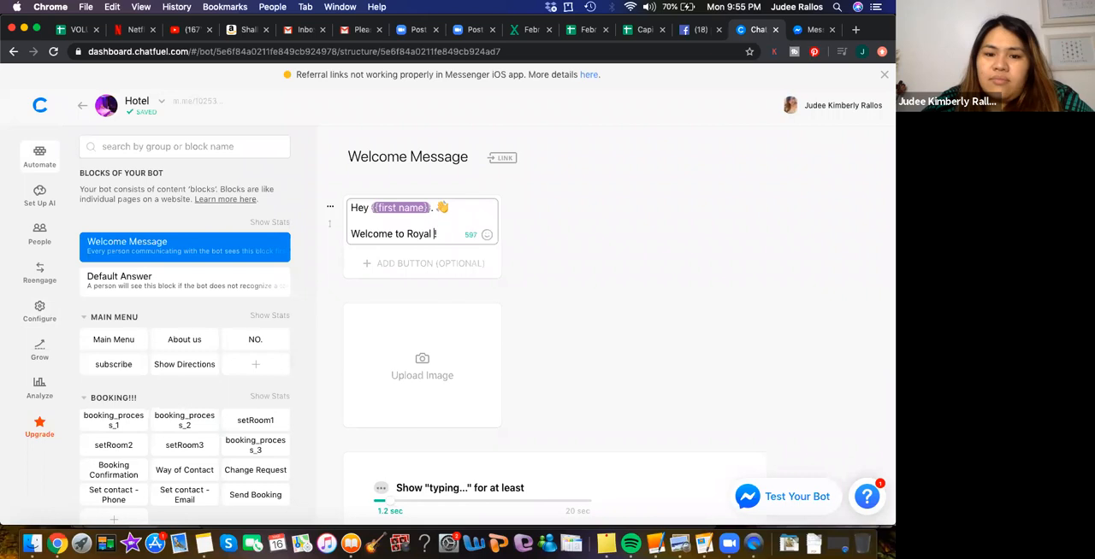
key(BackSpace)
key(BackSpace)
key(BackSpace)
text(Hermanas )
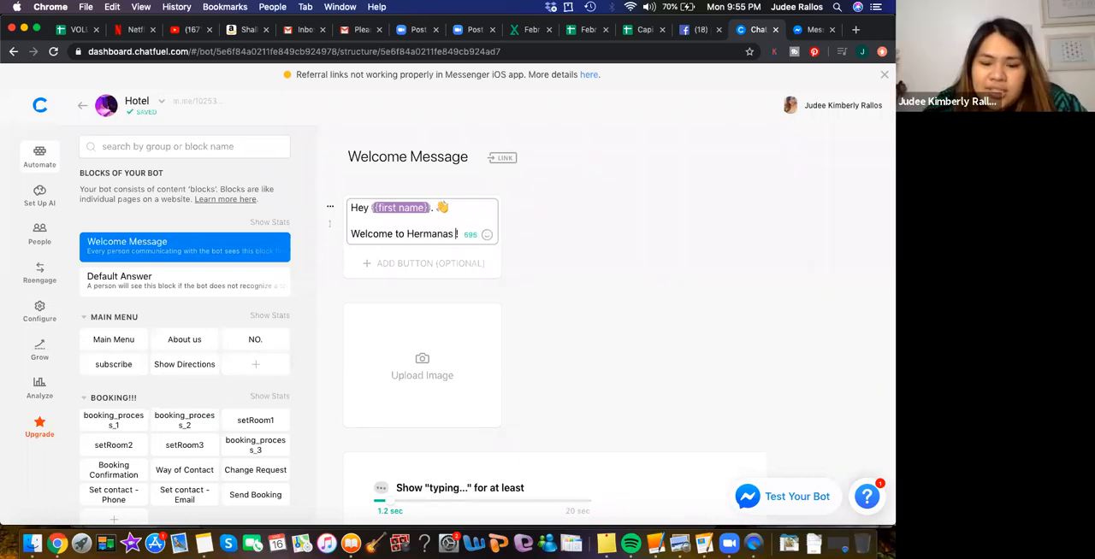
text(Hostel)
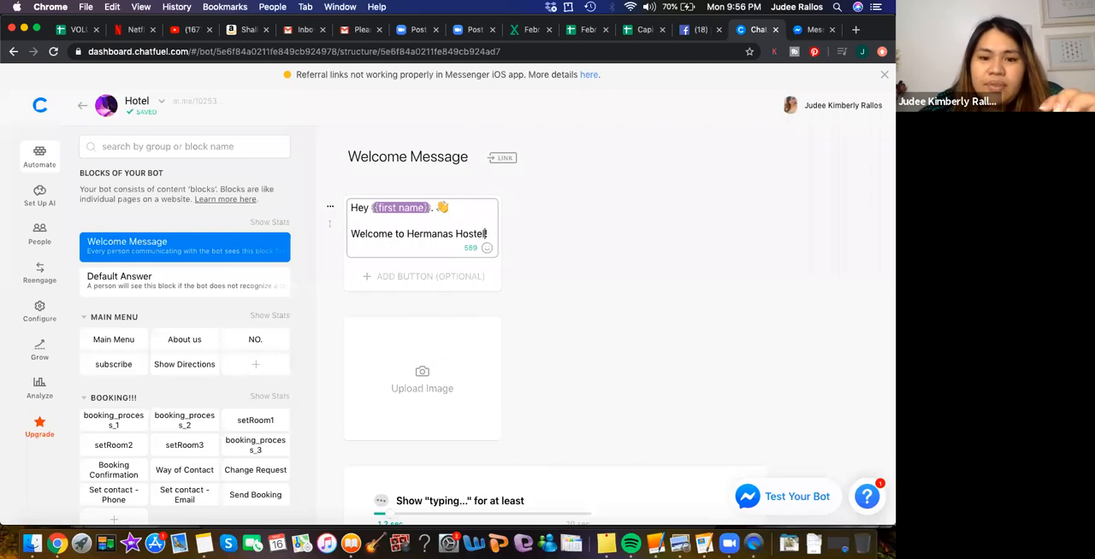
click(698, 271)
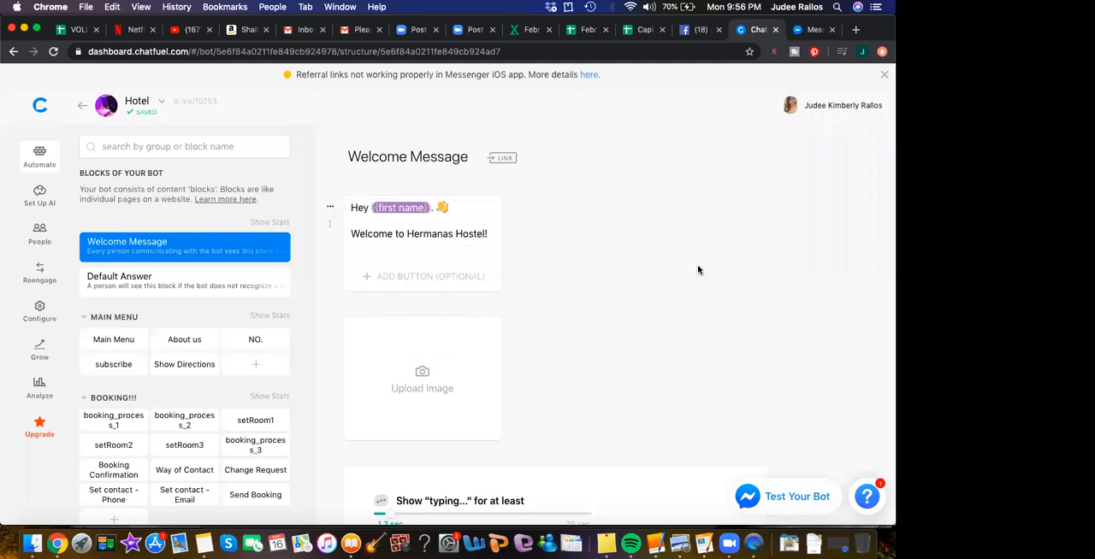
- Set the first "typing..." delay in the Welcome Message block to 1.4 sec and review the block's cards
scroll(667, 321, down, 4)
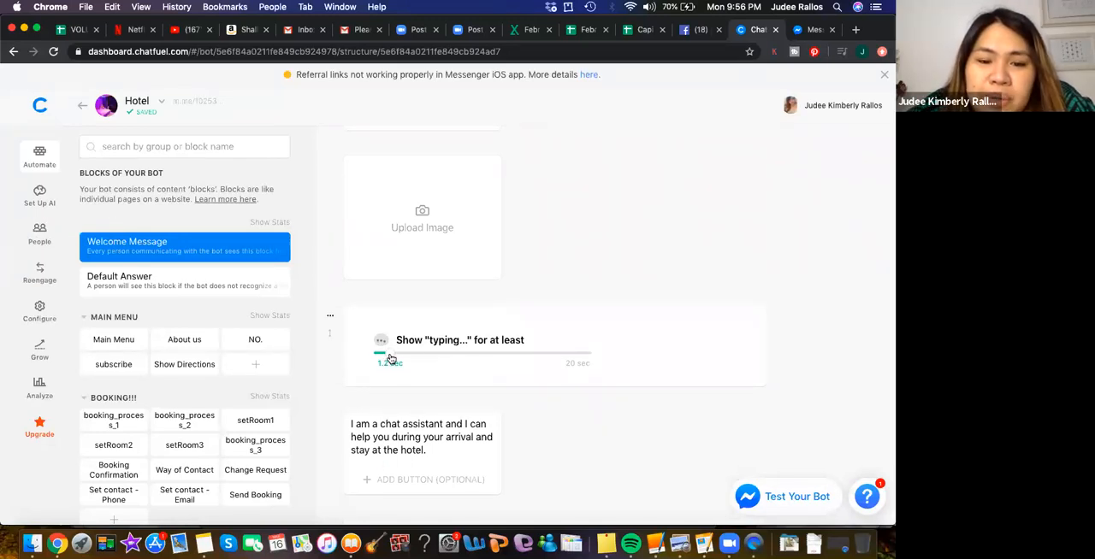
mouse_move(390, 360)
mouse_down()
mouse_move(362, 354)
mouse_move(403, 357)
mouse_move(378, 358)
mouse_move(392, 359)
mouse_up()
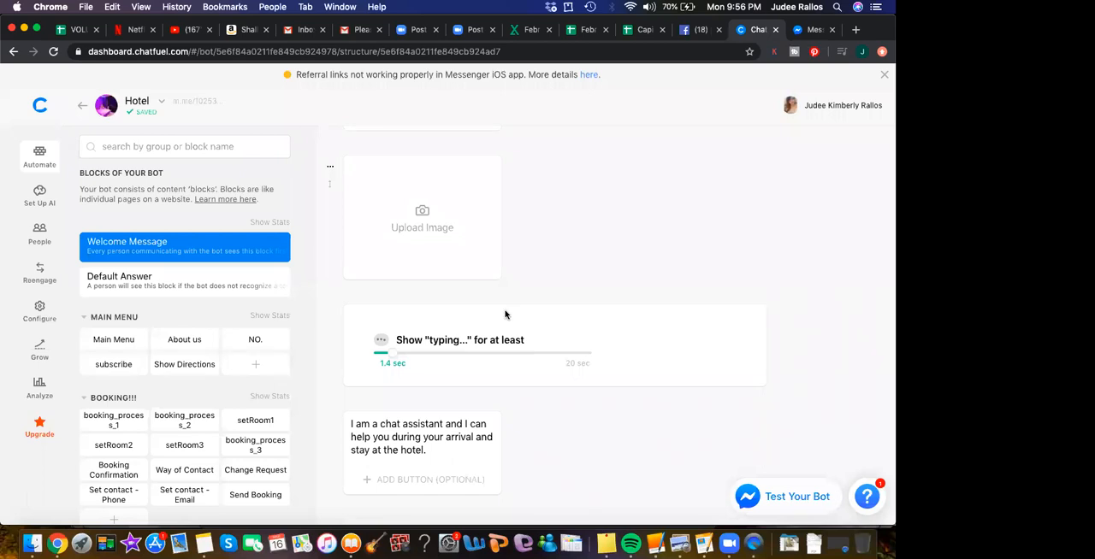
scroll(587, 265, up, 3)
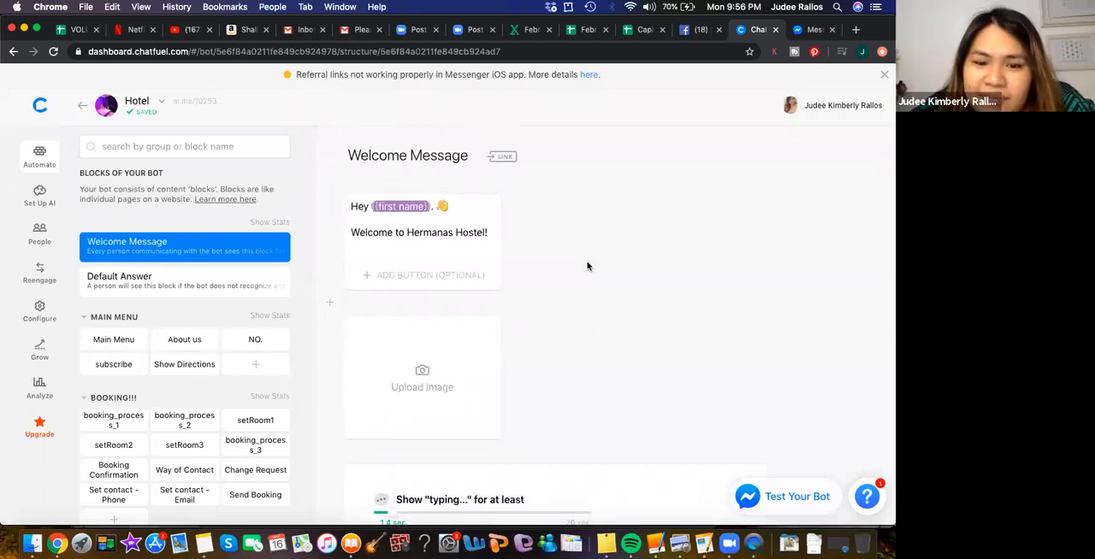
scroll(587, 266, down, 5)
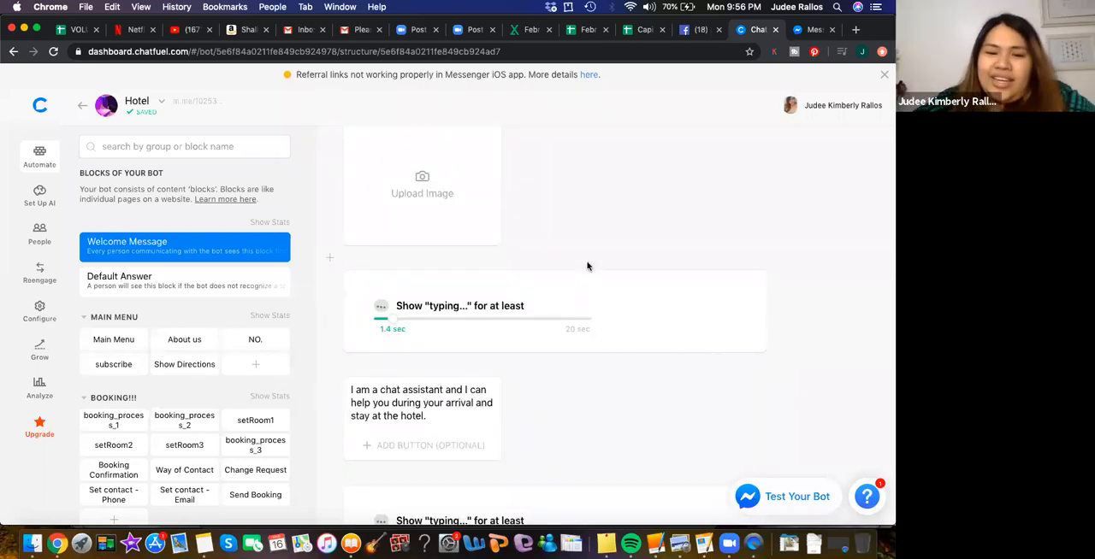
scroll(587, 265, down, 1)
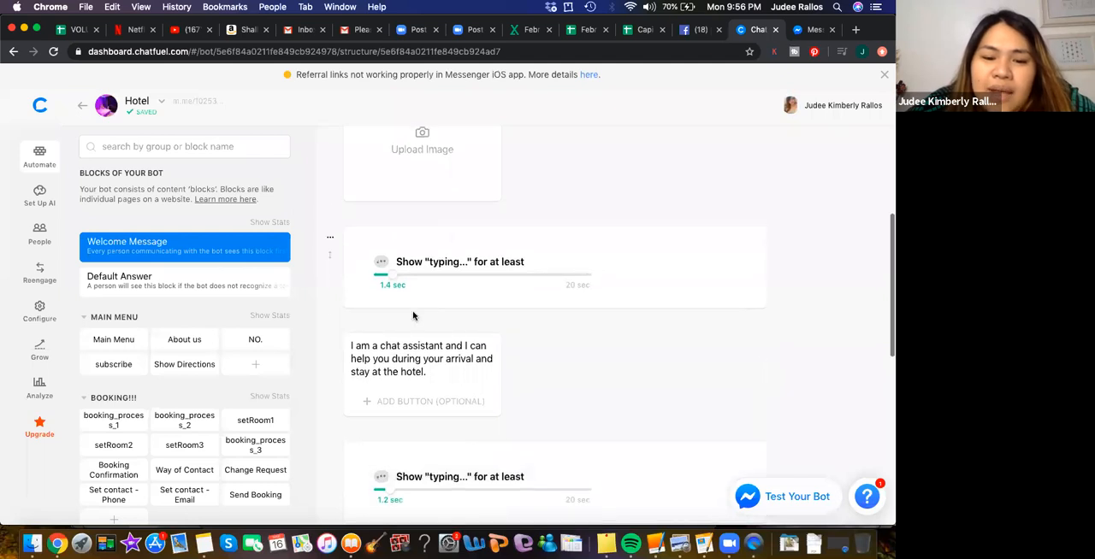
click(370, 343)
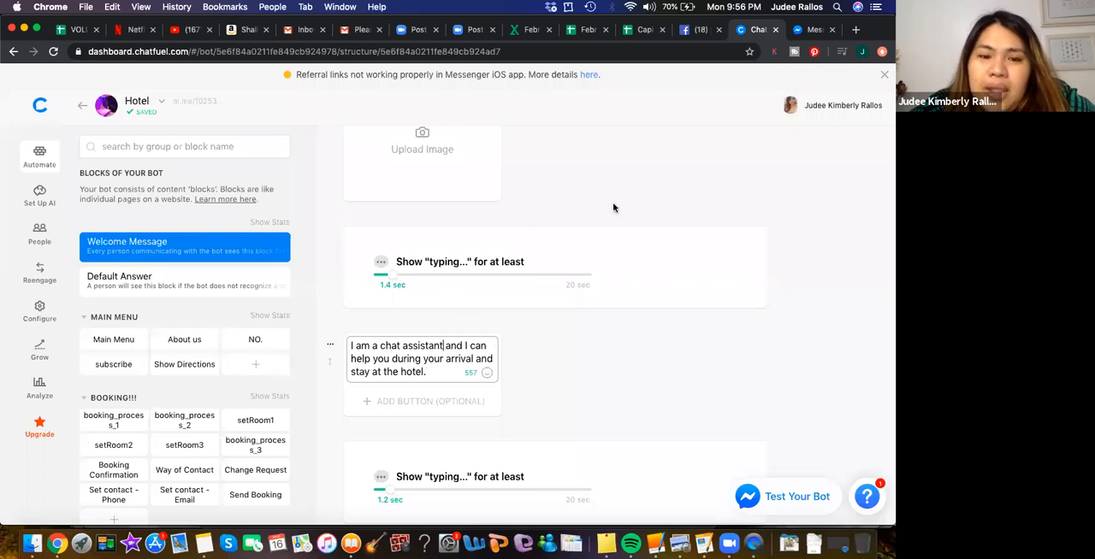
scroll(632, 166, up, 5)
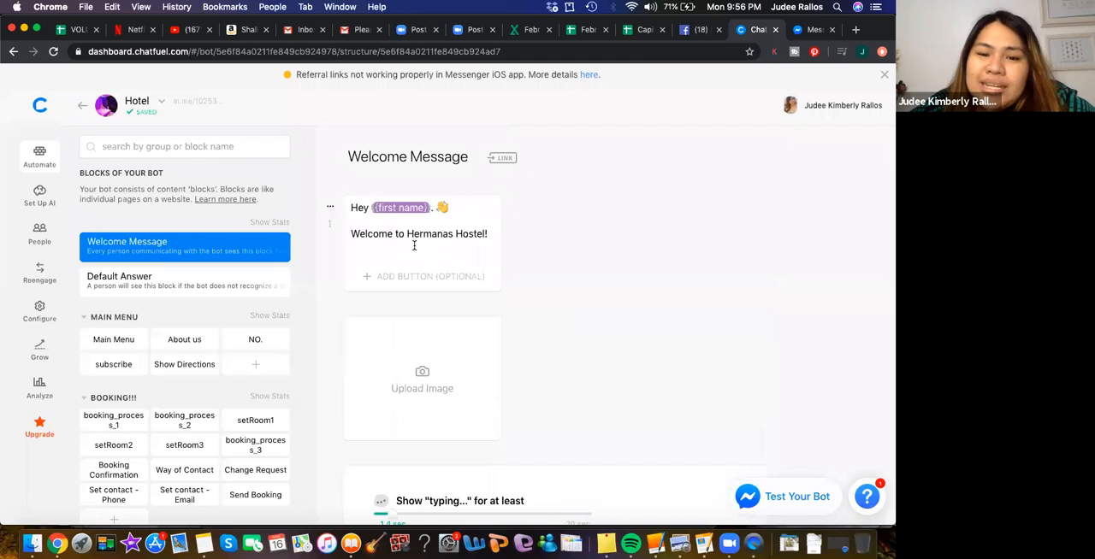
click(492, 233)
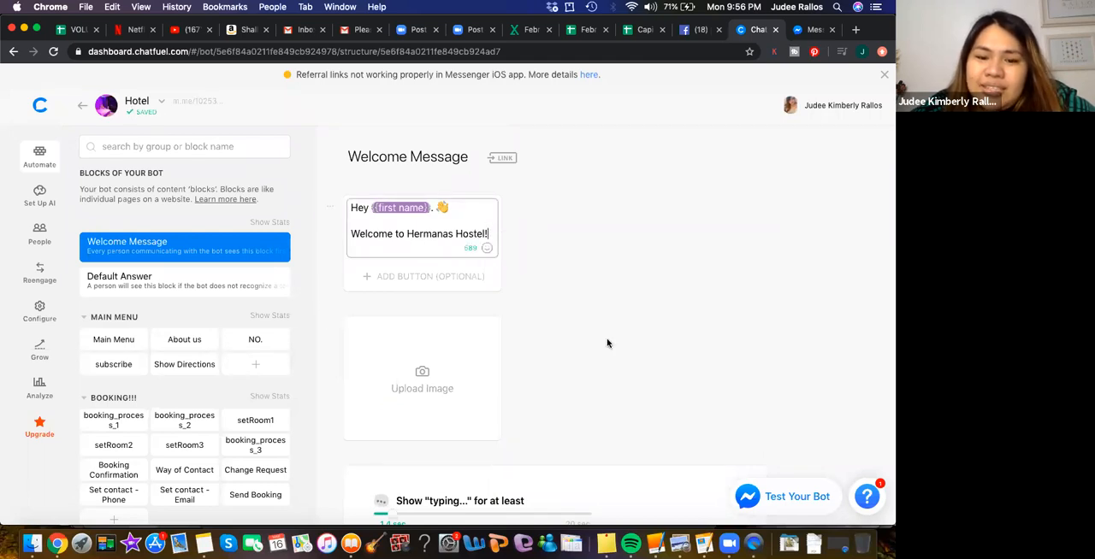
- Upload the bedroom photo f1581069527725.jpg from Downloads to the empty image card in the Welcome Message block
scroll(607, 343, down, 1)
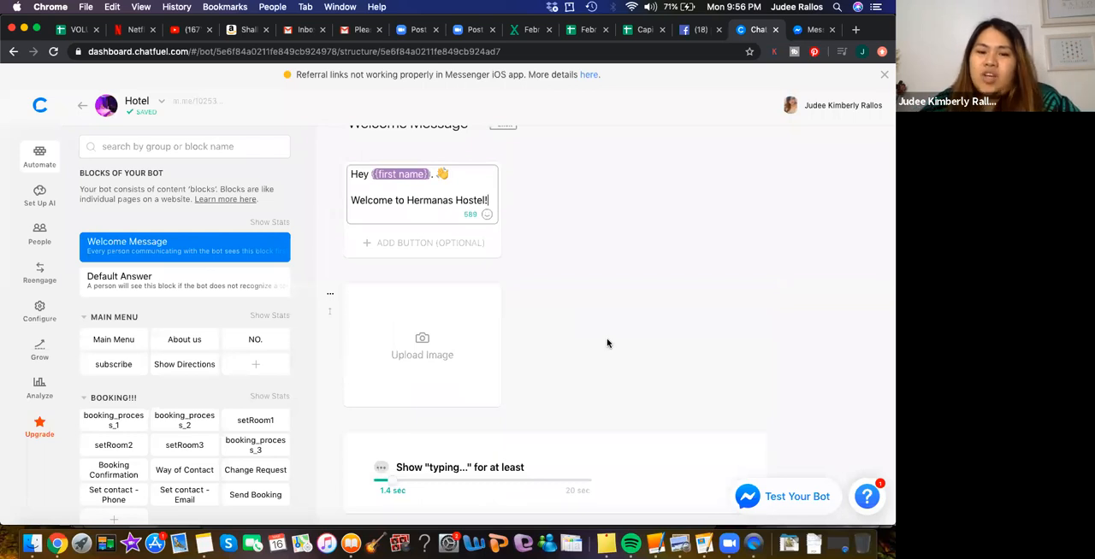
click(435, 342)
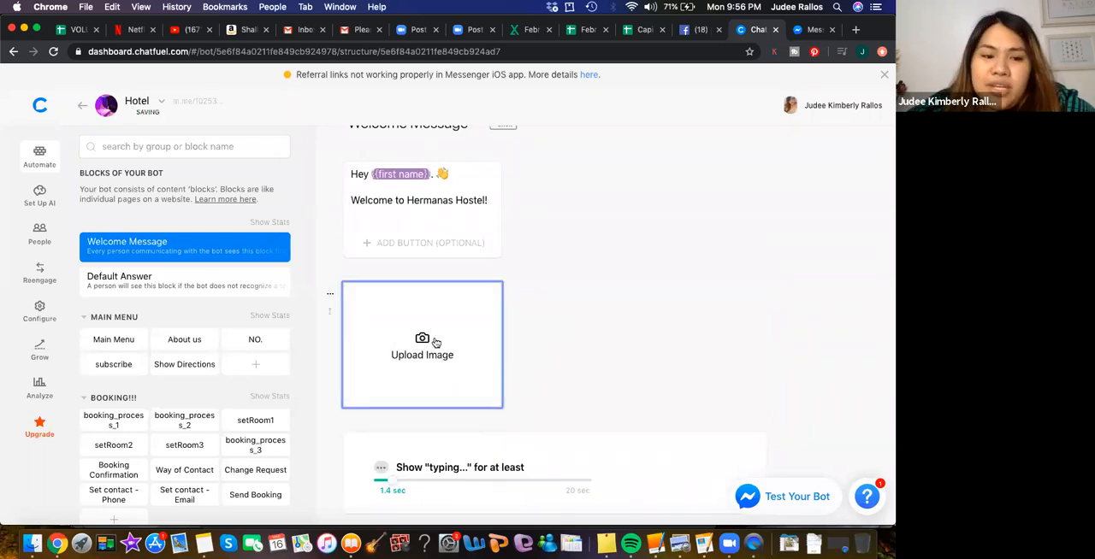
click(408, 339)
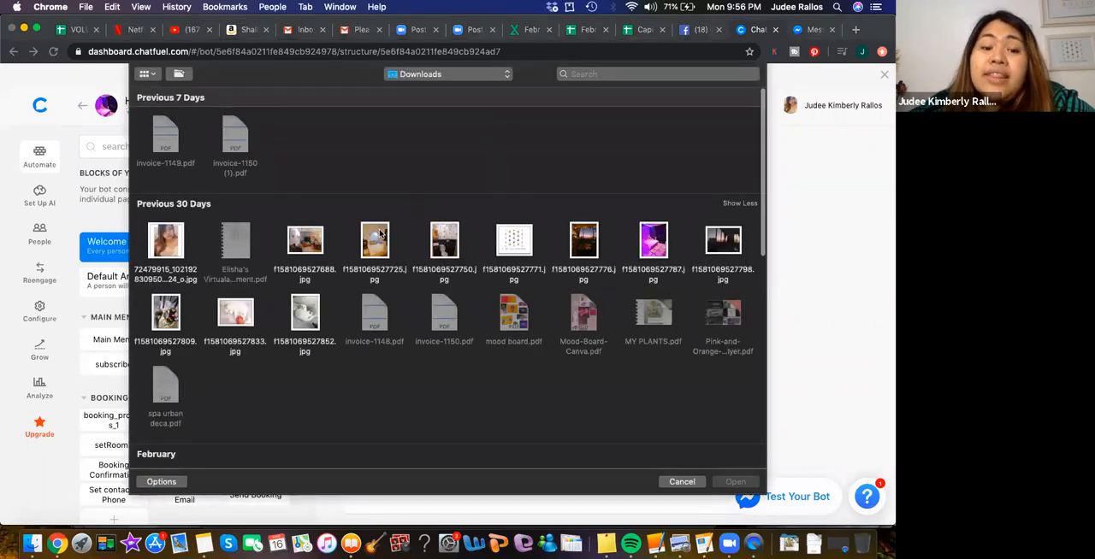
click(377, 237)
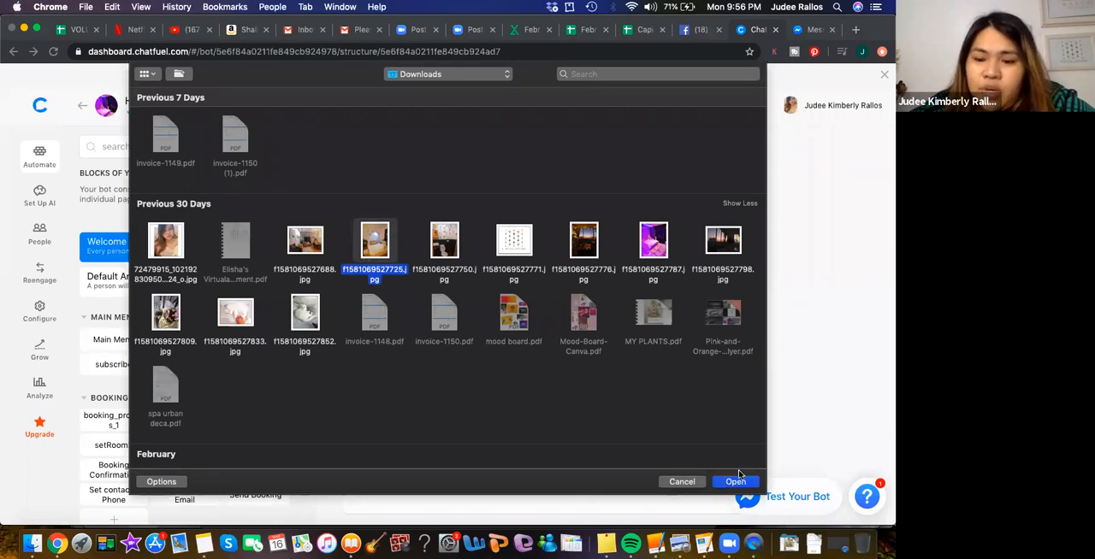
click(735, 482)
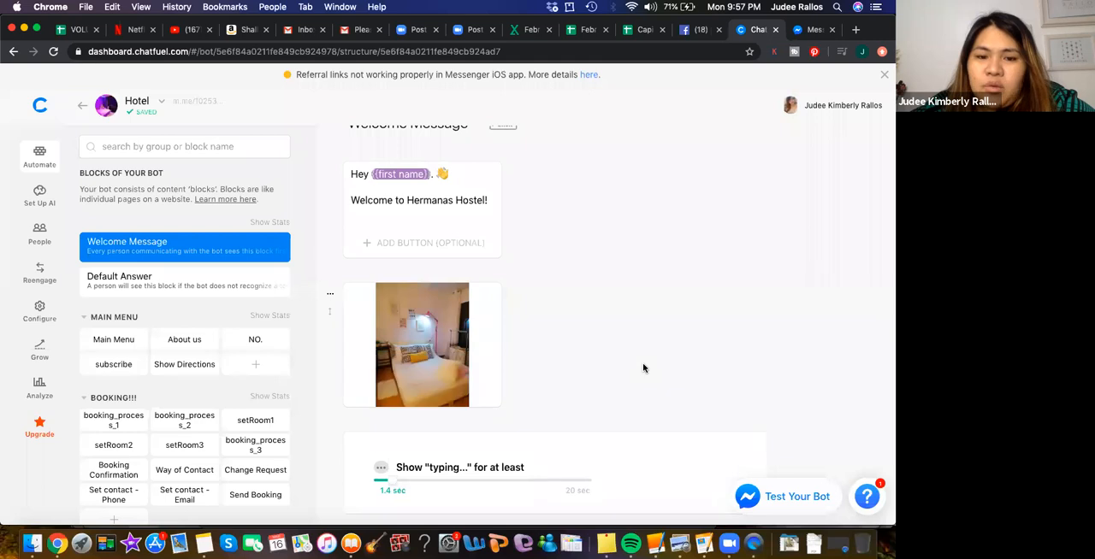
- Replace "I am a chat assistant" in the second text card with "By the way, my name is" followed by the manager's first name
scroll(644, 368, down, 5)
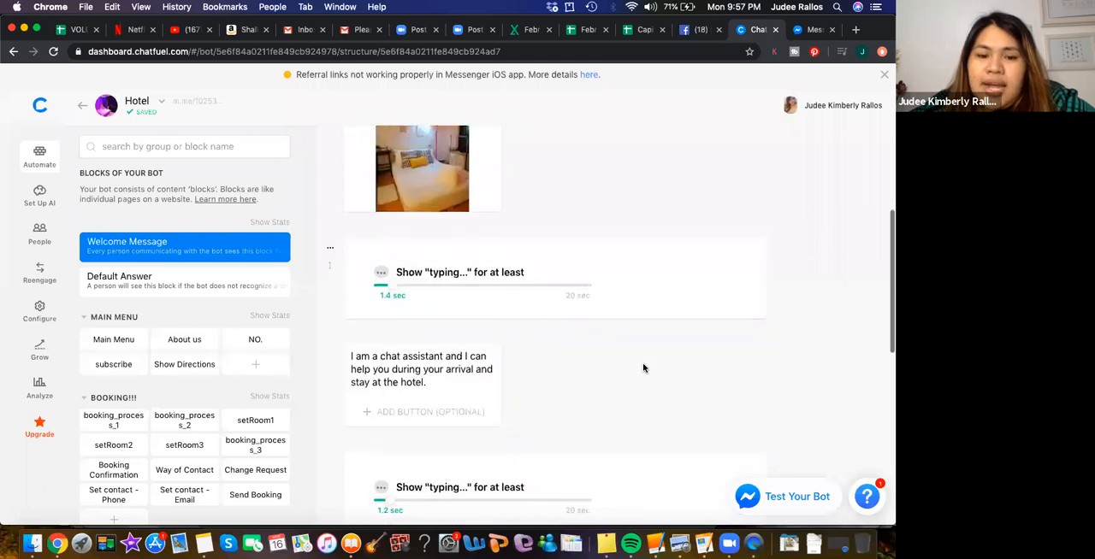
click(374, 359)
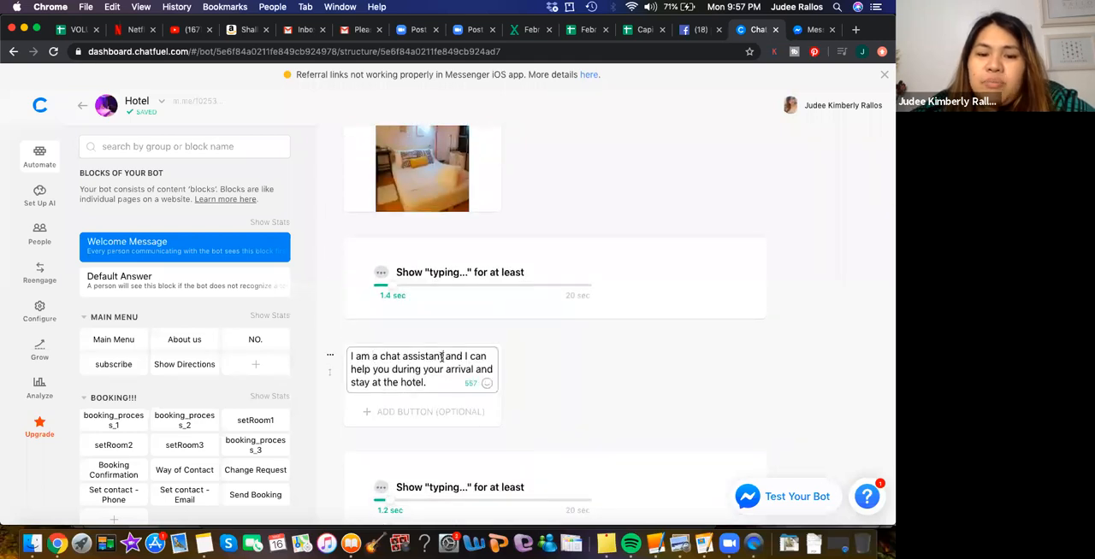
drag(442, 357, 348, 356)
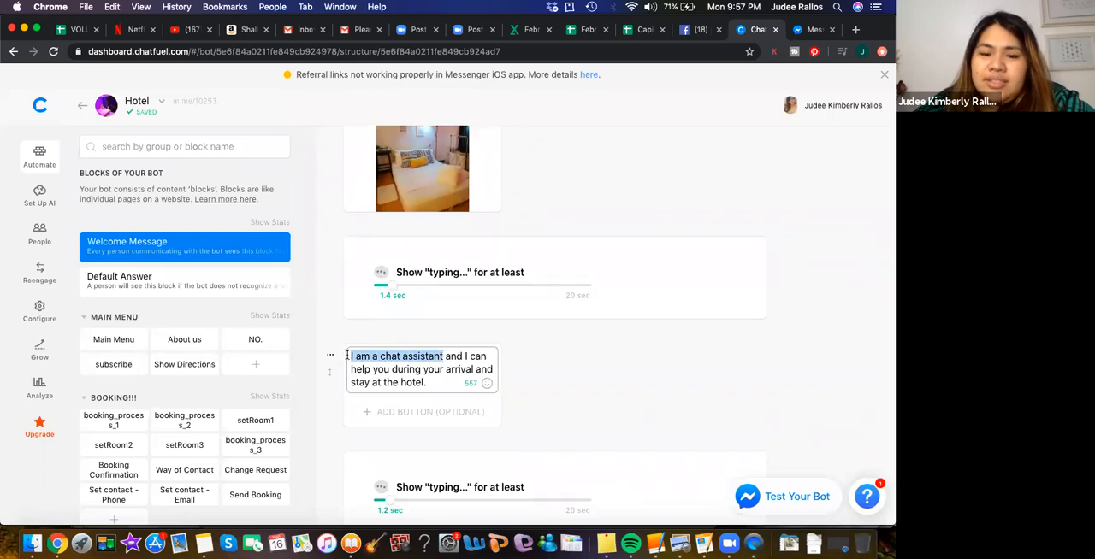
text(By the way, my name is Rio)
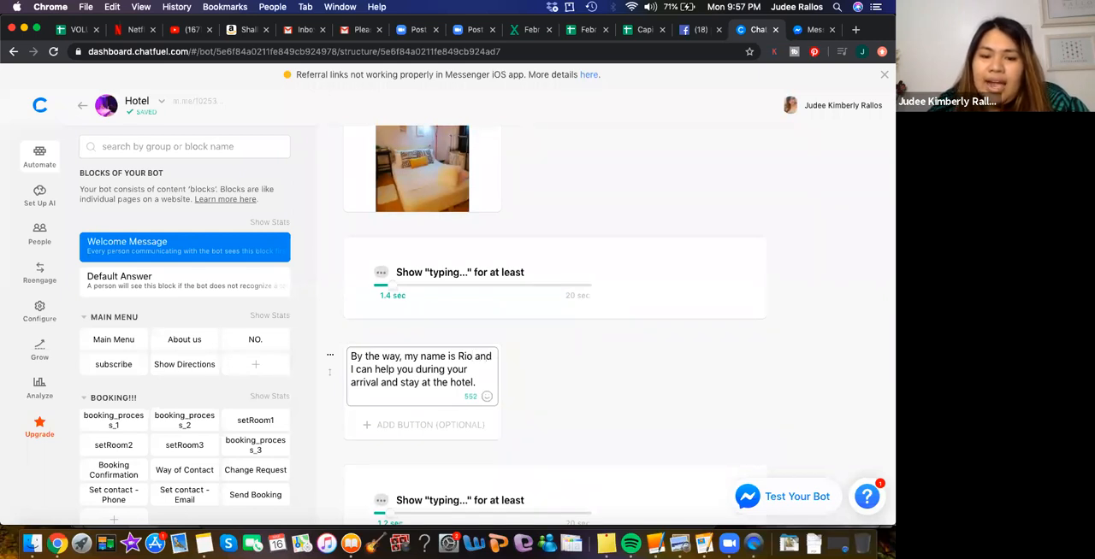
- Insert "I am the Hostel Manager." after the name introduction and change "hotel" to "hostel" at the end of the card
text(I am the Ho)
key(BackSpace)
key(BackSpace)
text(Hostel Manager)
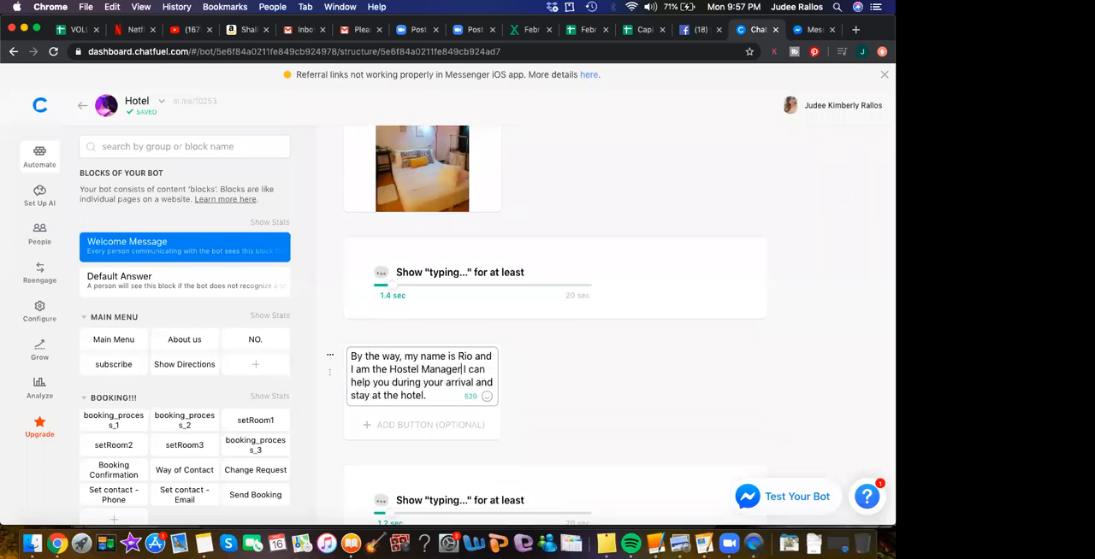
text(.)
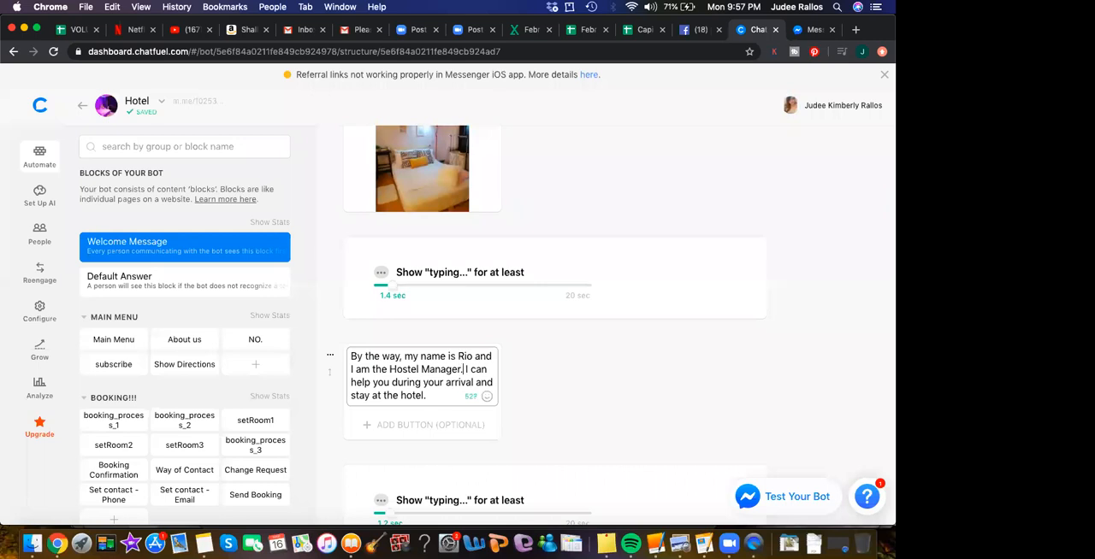
click(413, 395)
text(s)
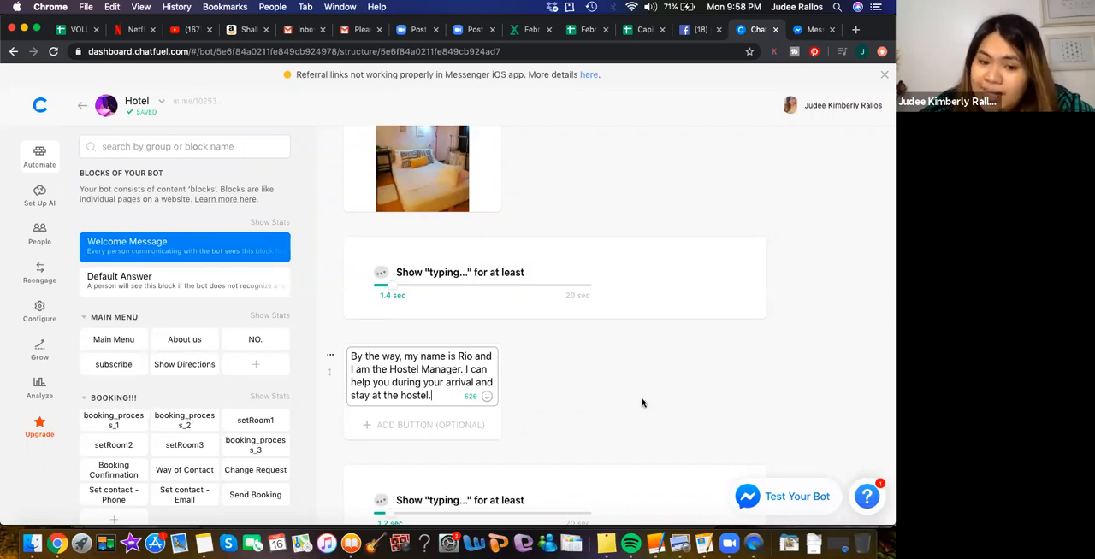
- Start a new button on the greeting card and examine its URL, Phone Call and Blocks action types
scroll(647, 403, down, 2)
scroll(647, 403, up, 5)
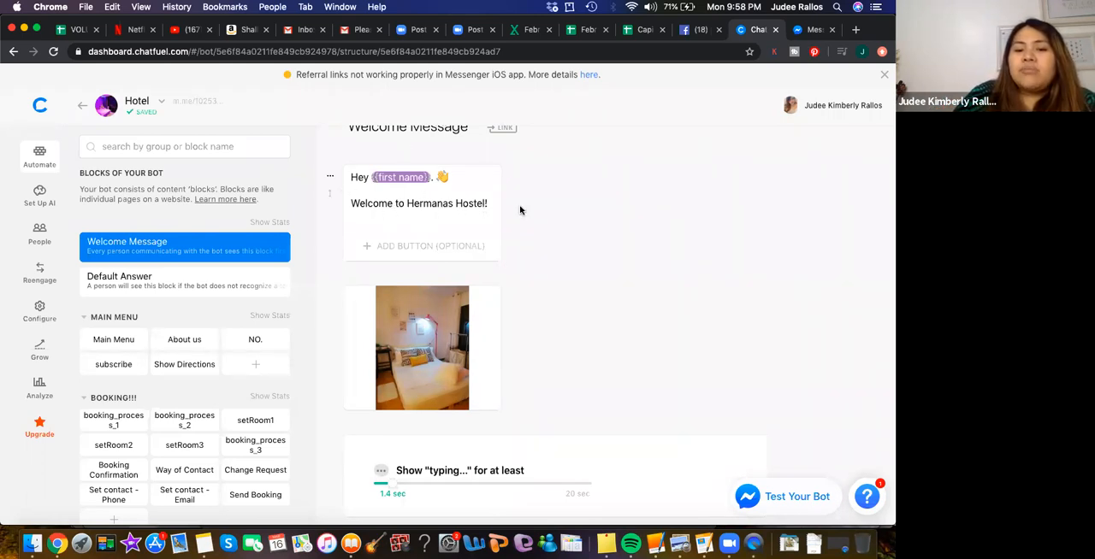
click(421, 248)
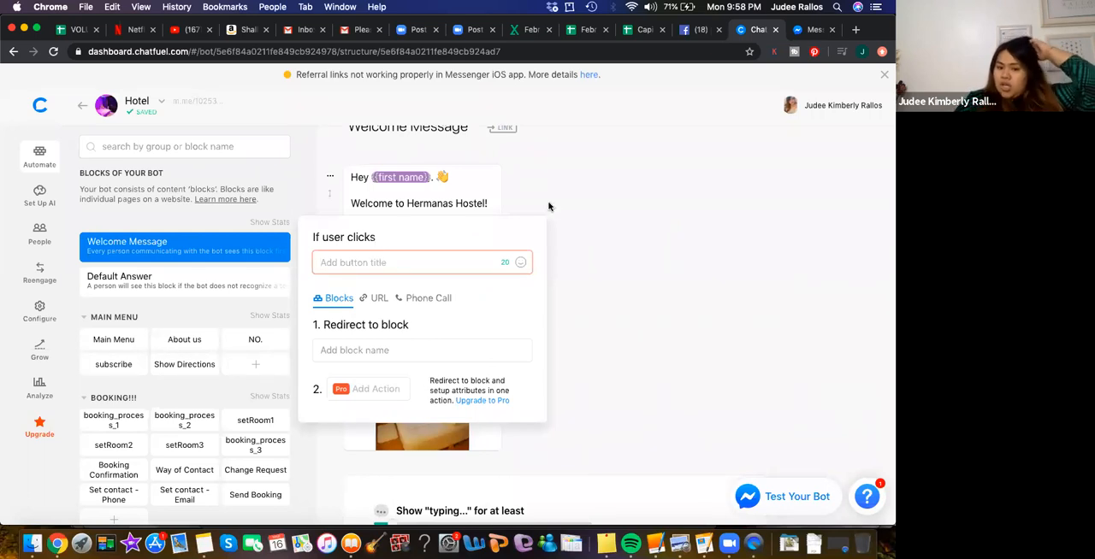
click(382, 299)
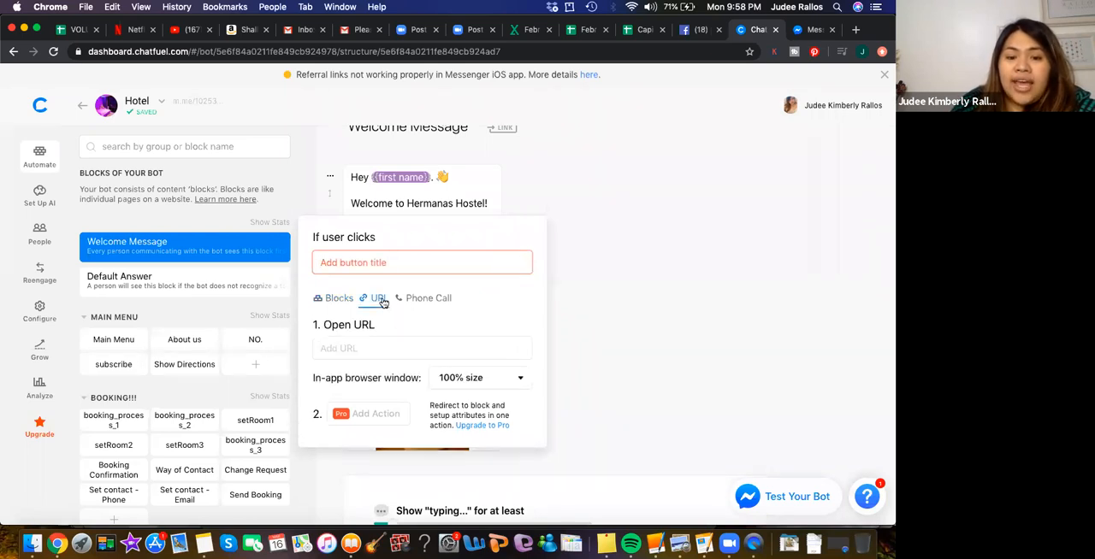
click(424, 298)
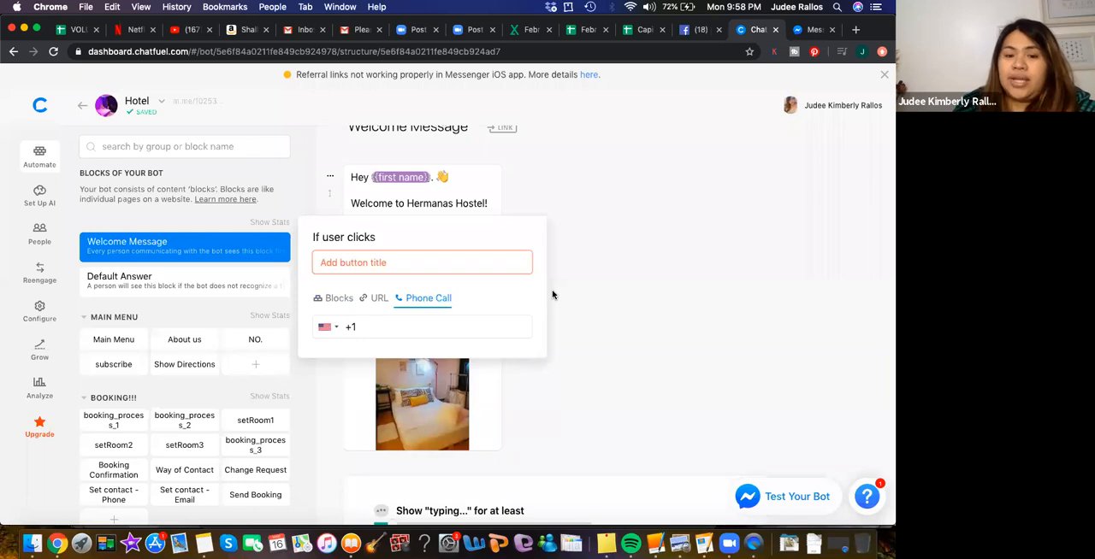
click(334, 300)
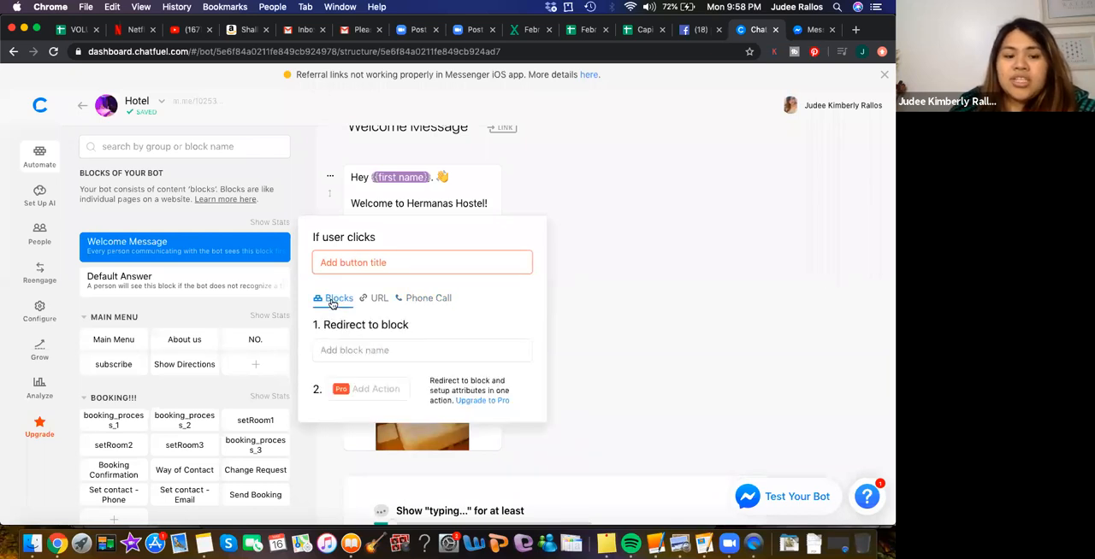
- Examine the blocks available as the button's redirect target across the bot's block groups, and close the button settings without adding a button
click(373, 353)
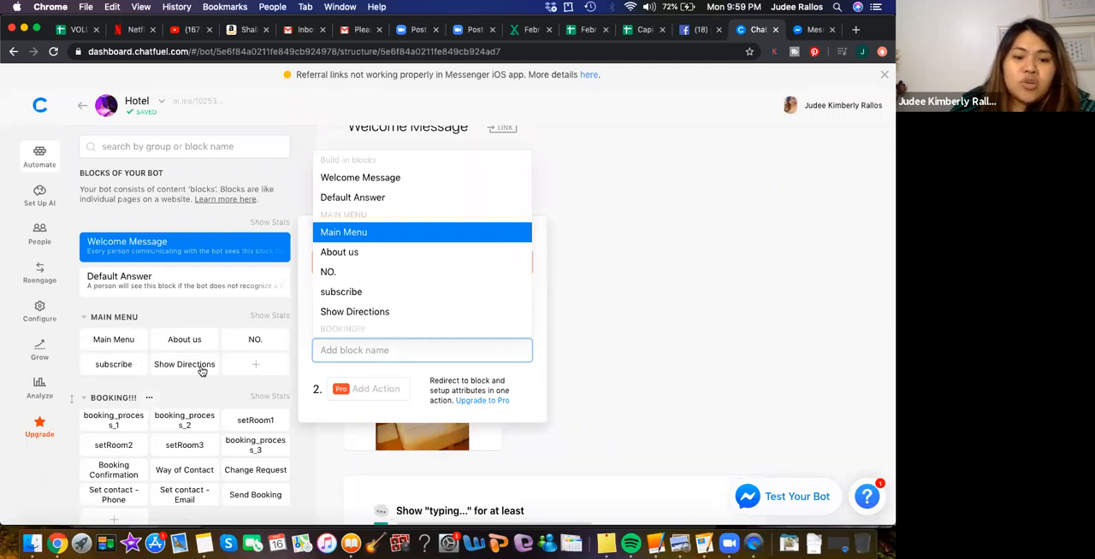
scroll(198, 452, down, 3)
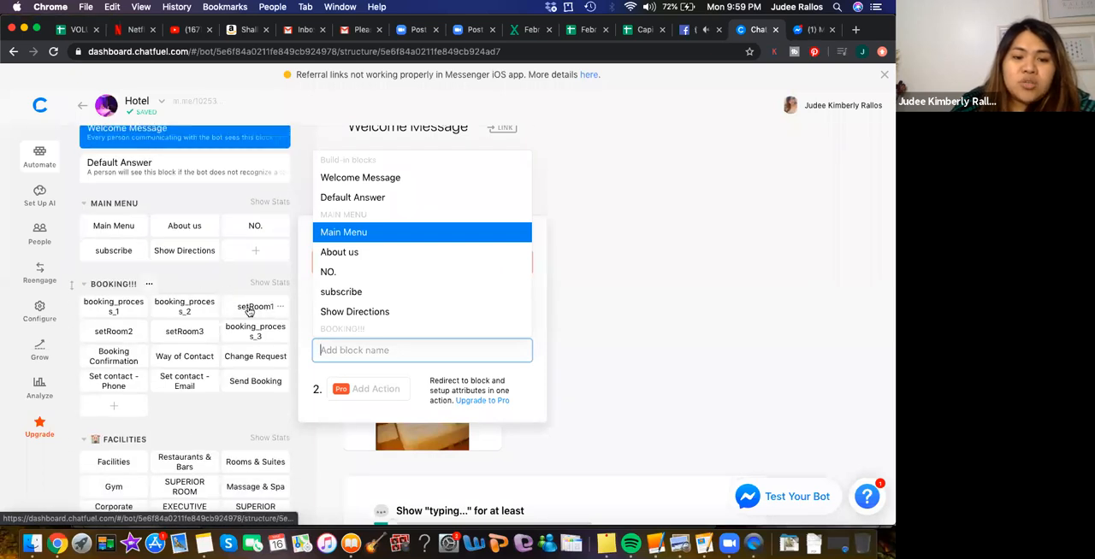
scroll(222, 396, down, 2)
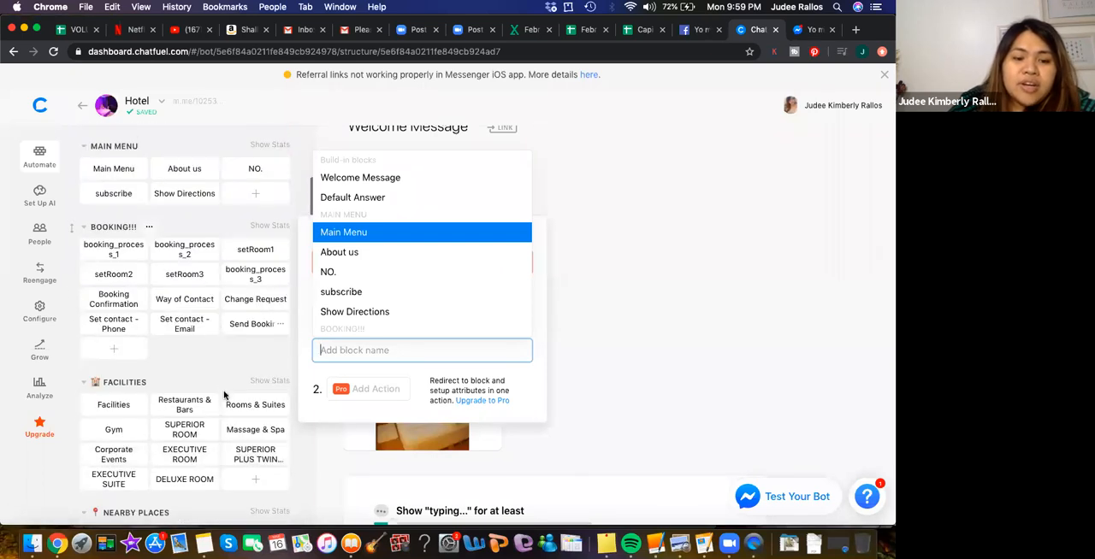
scroll(222, 396, down, 2)
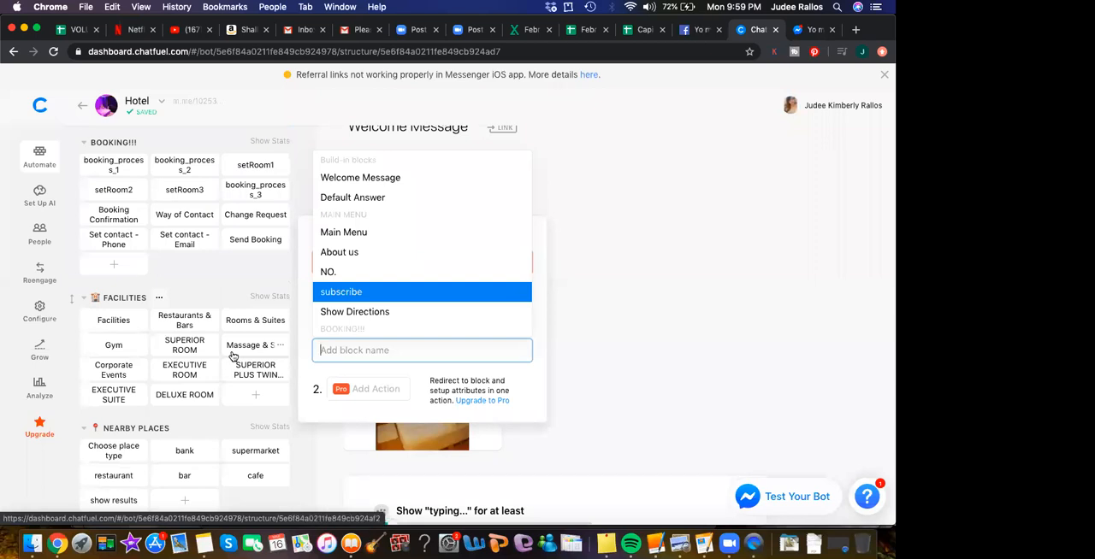
scroll(213, 411, down, 1)
scroll(213, 411, down, 2)
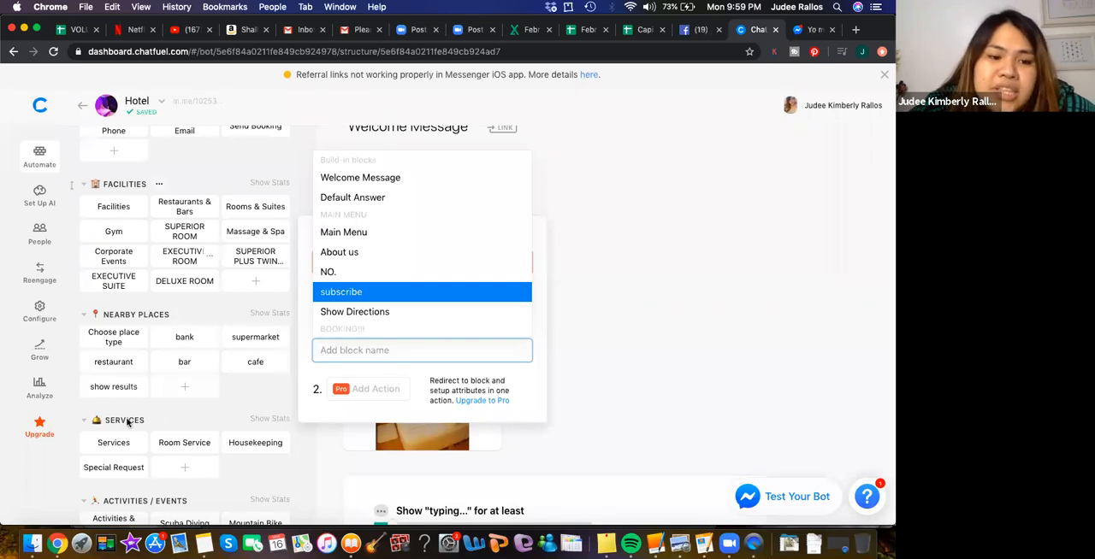
key(Down)
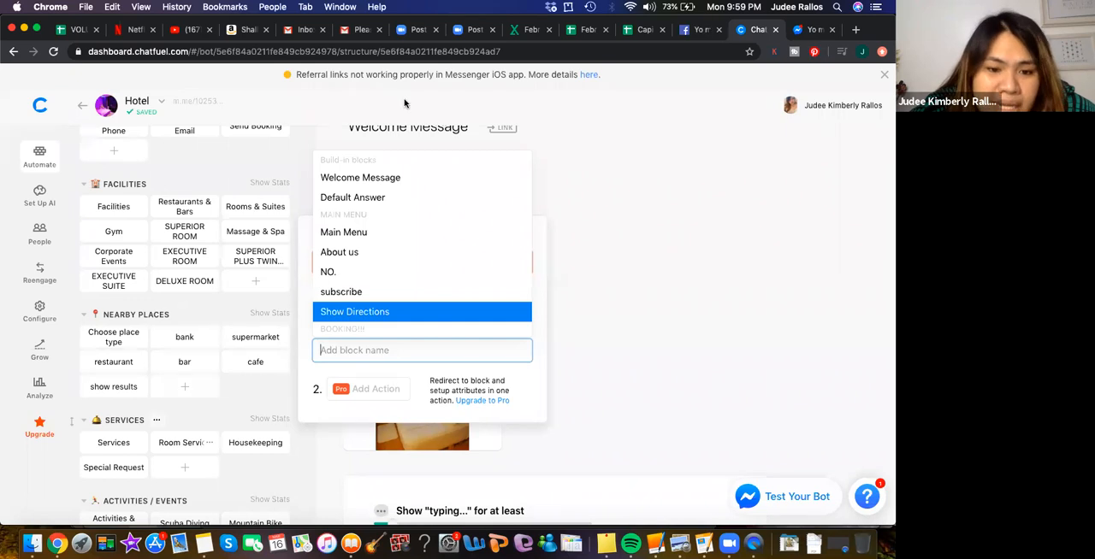
key(Up)
key(Up)
key(Up)
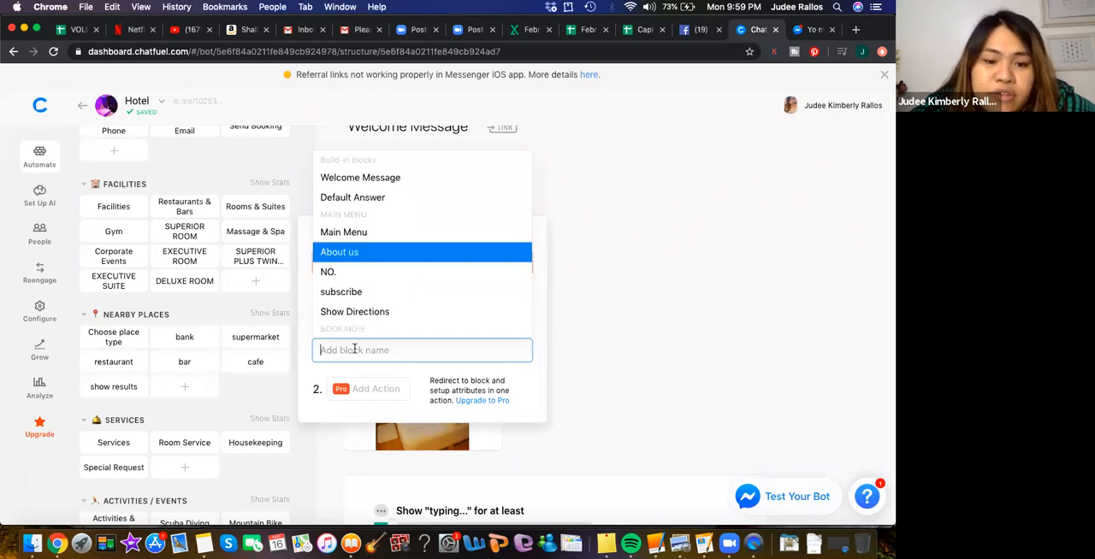
scroll(210, 458, down, 2)
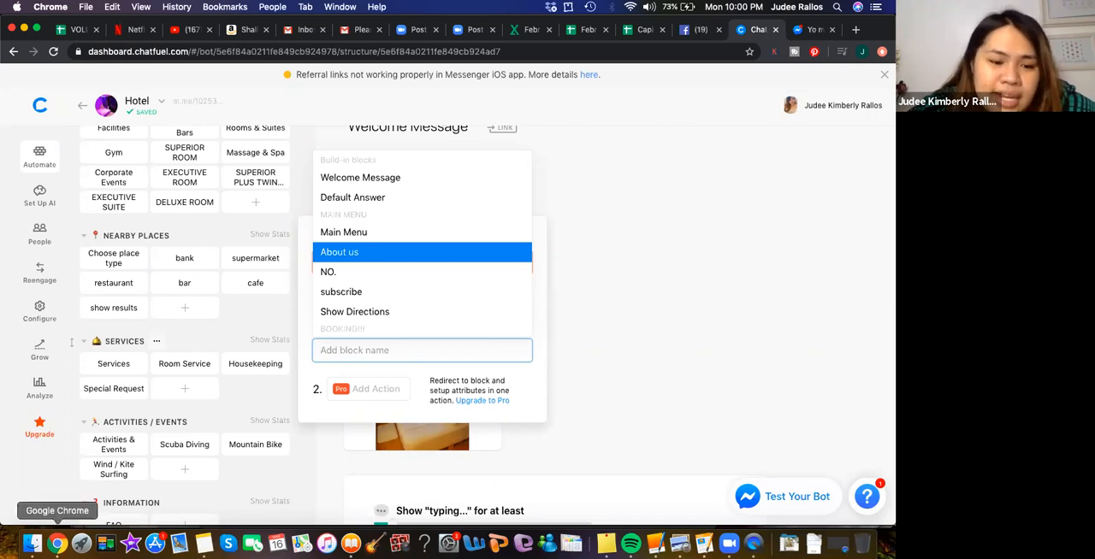
scroll(166, 499, down, 3)
scroll(168, 499, down, 3)
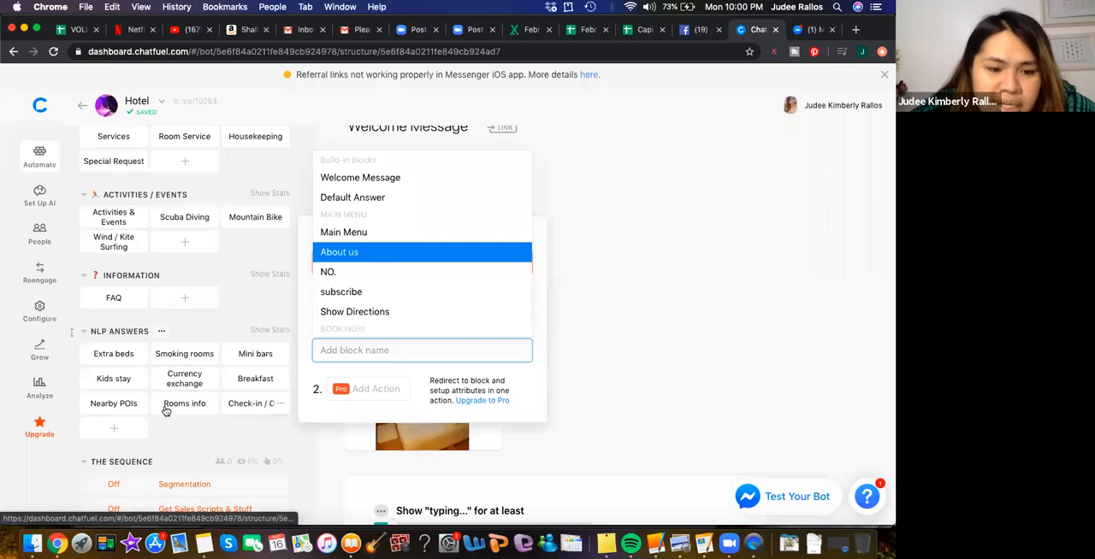
scroll(182, 425, down, 3)
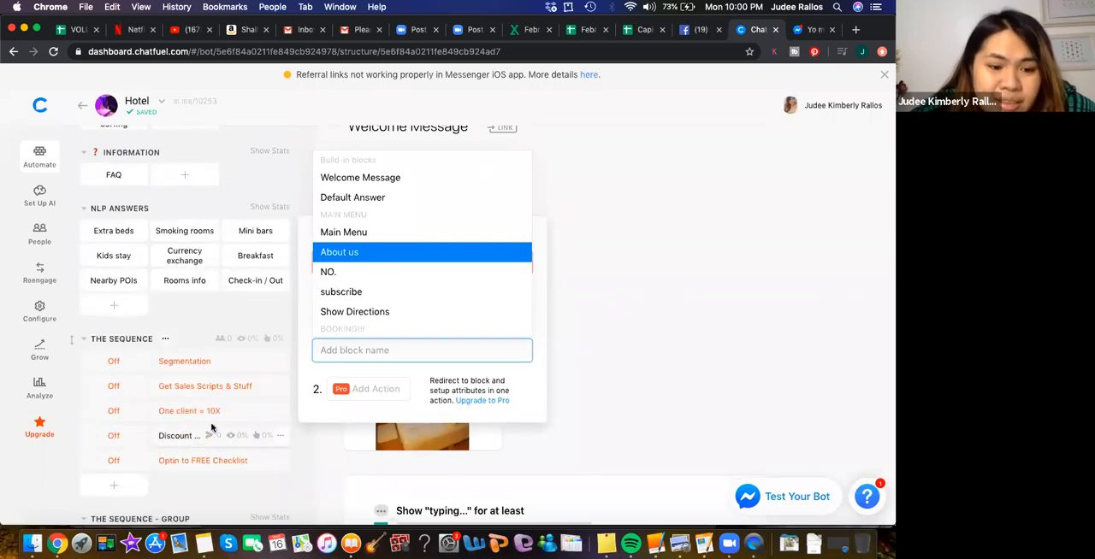
scroll(192, 428, down, 4)
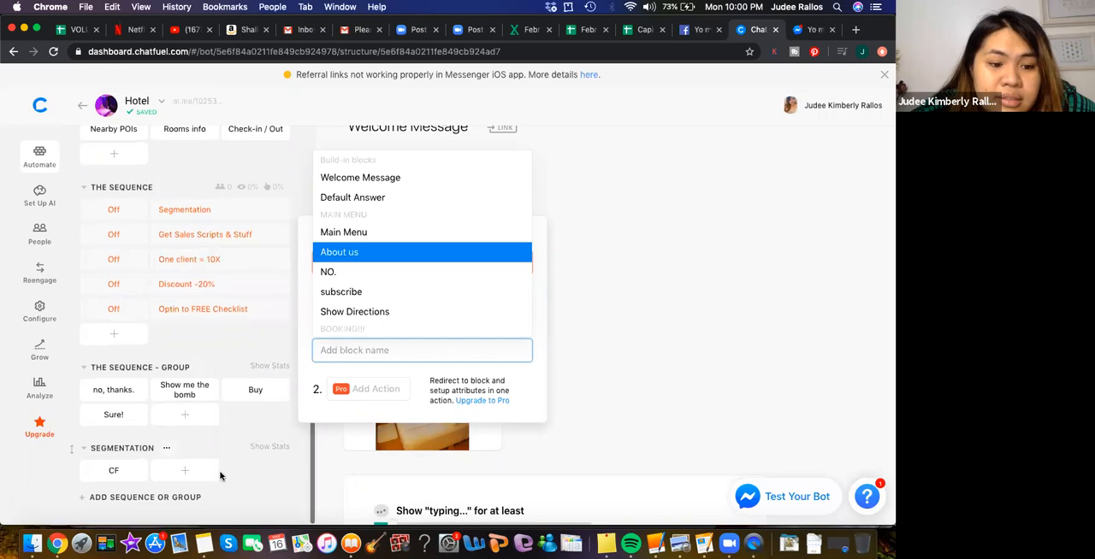
scroll(220, 476, up, 10)
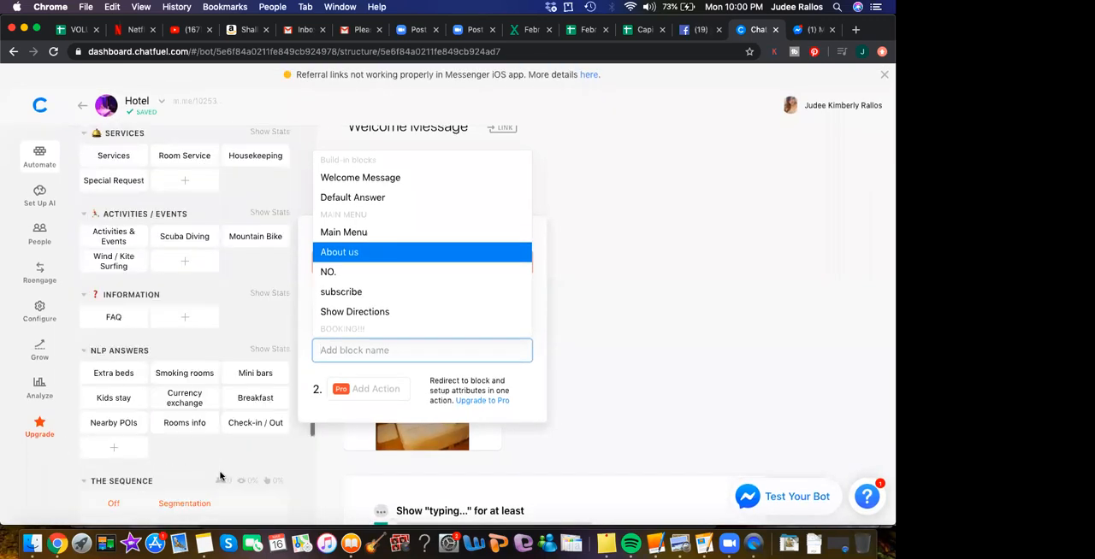
click(631, 248)
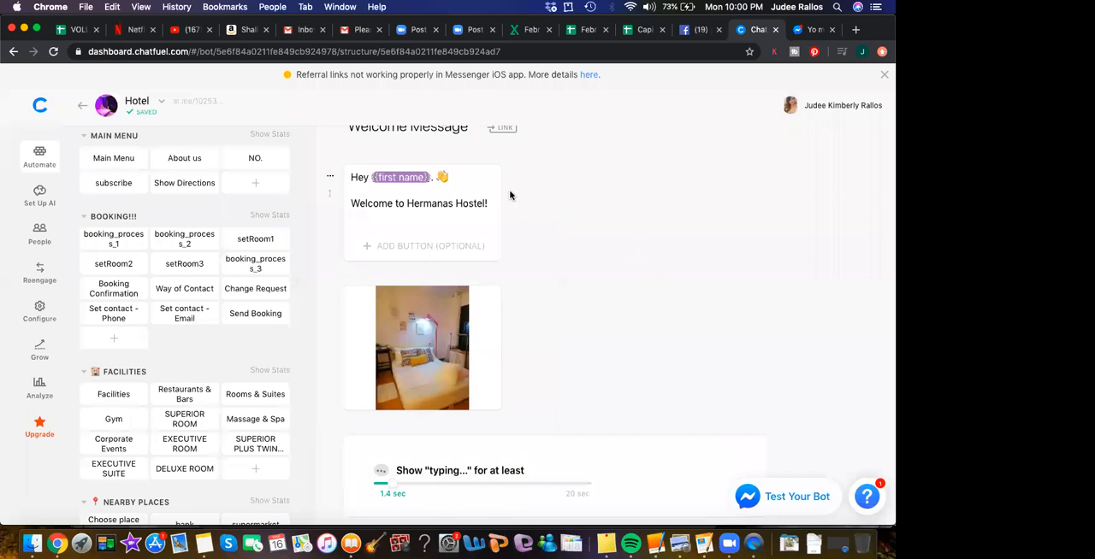
scroll(691, 366, down, 5)
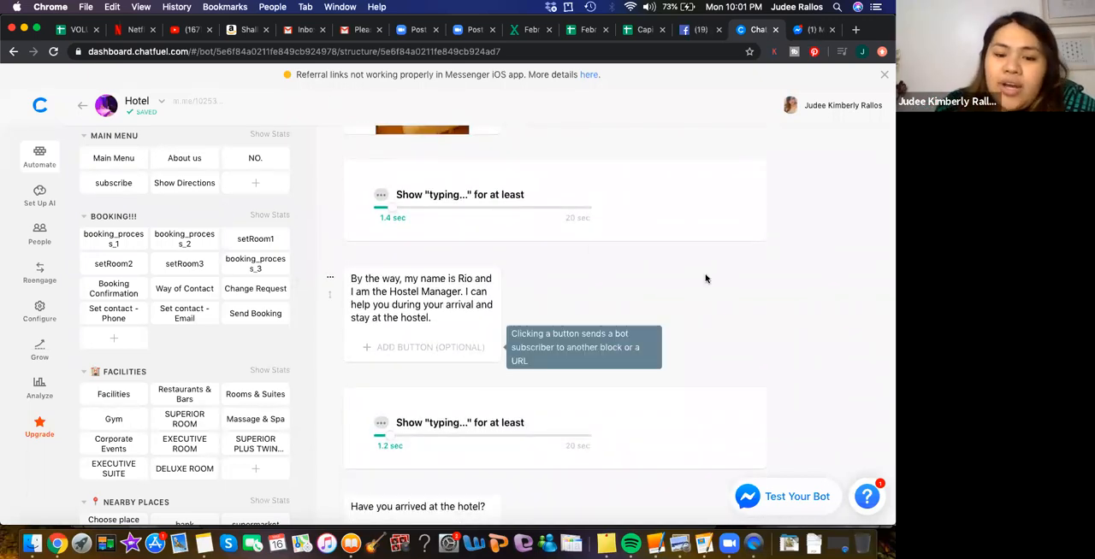
- Review the rest of the welcome message, including the arrival question, its quick replies and the AI text-reply option
scroll(608, 324, down, 1)
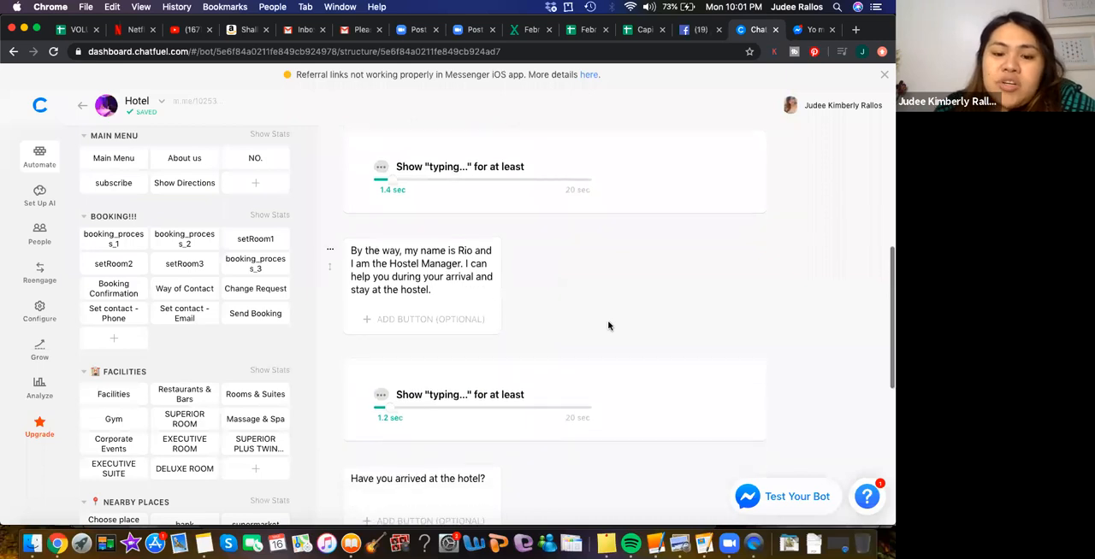
scroll(608, 325, down, 4)
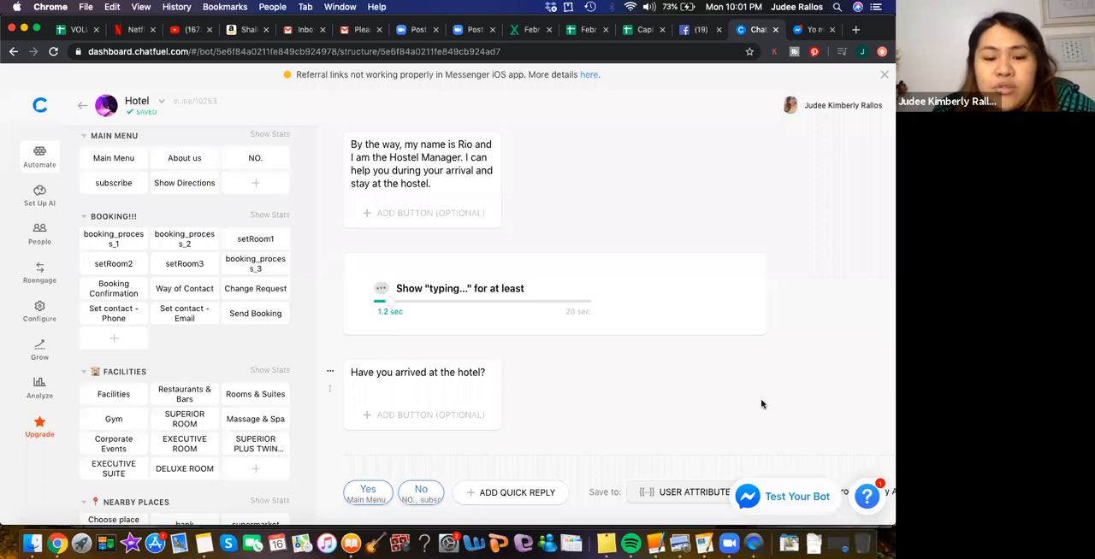
scroll(762, 404, down, 1)
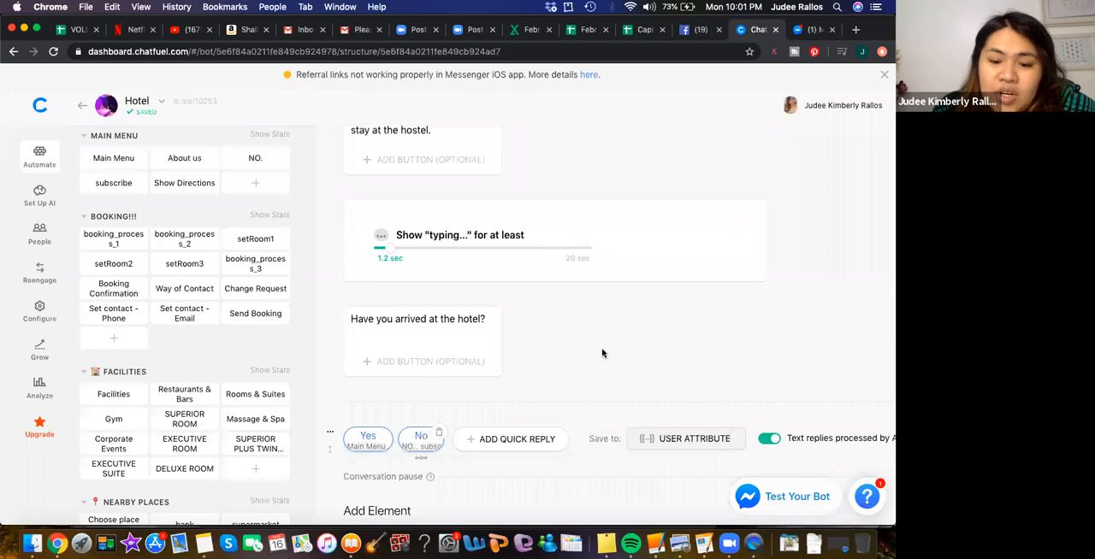
scroll(674, 333, down, 3)
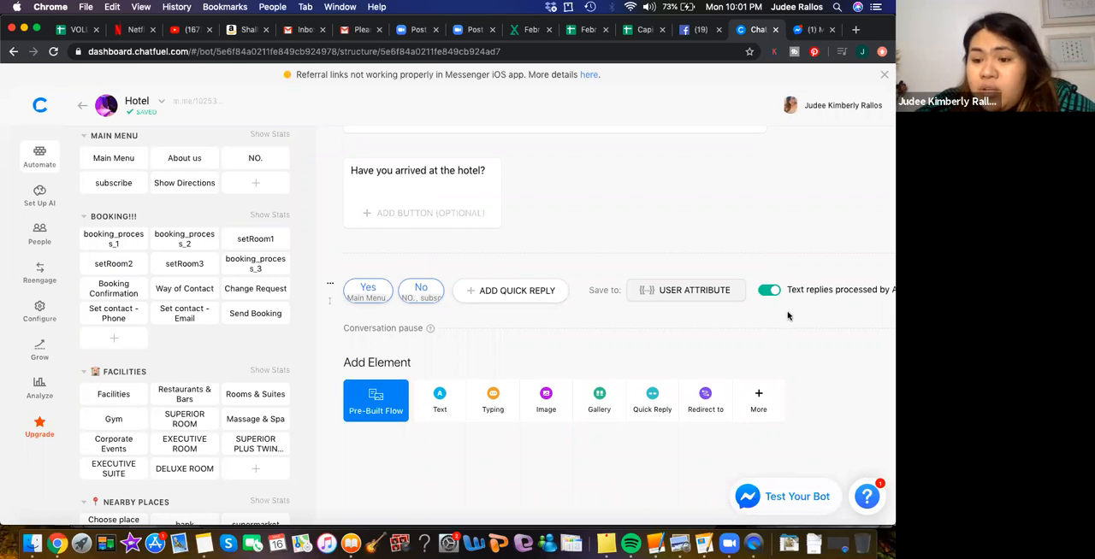
scroll(859, 321, right, 2)
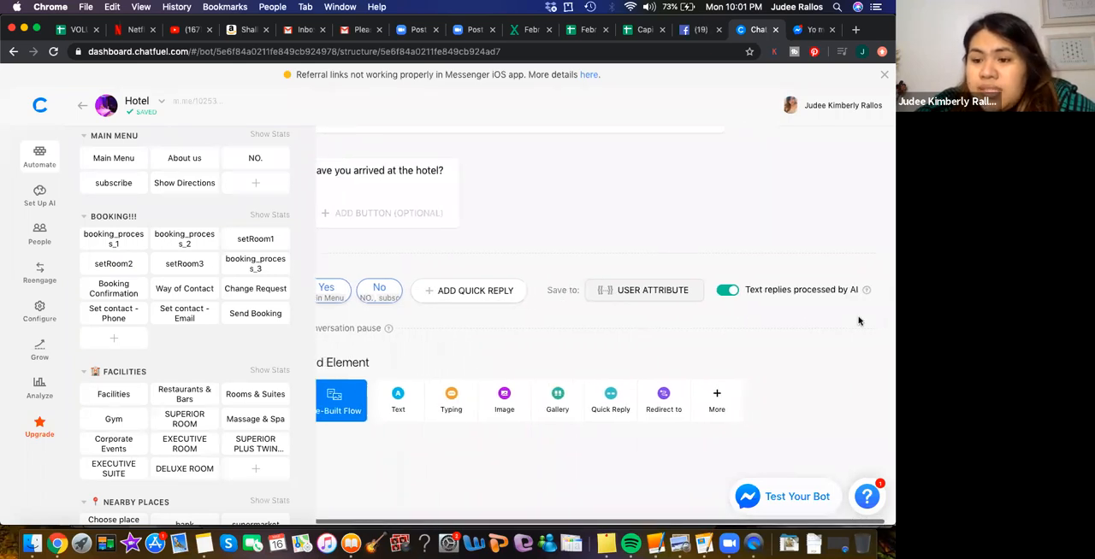
mouse_move(867, 291)
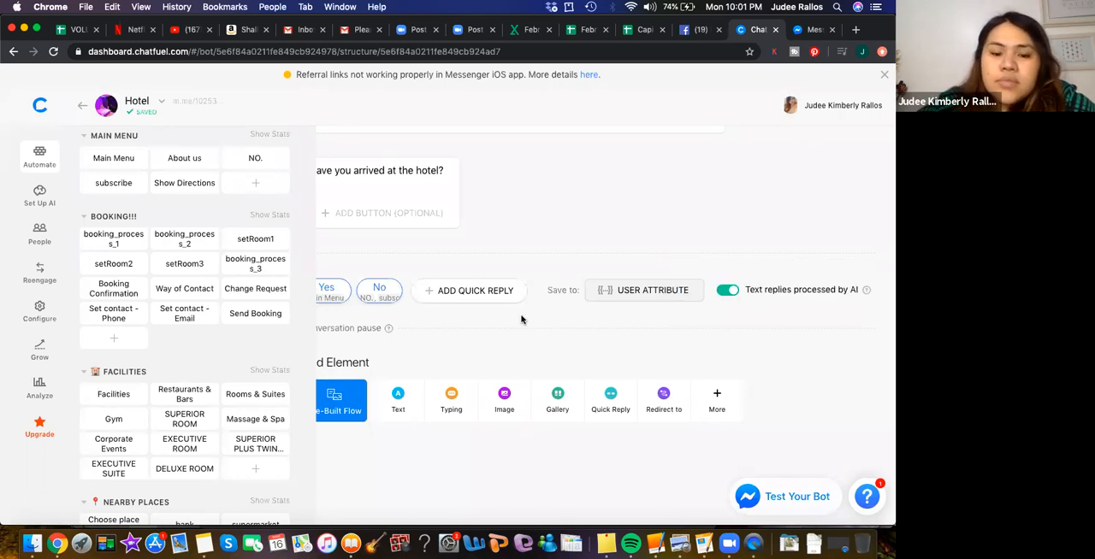
scroll(514, 348, left, 2)
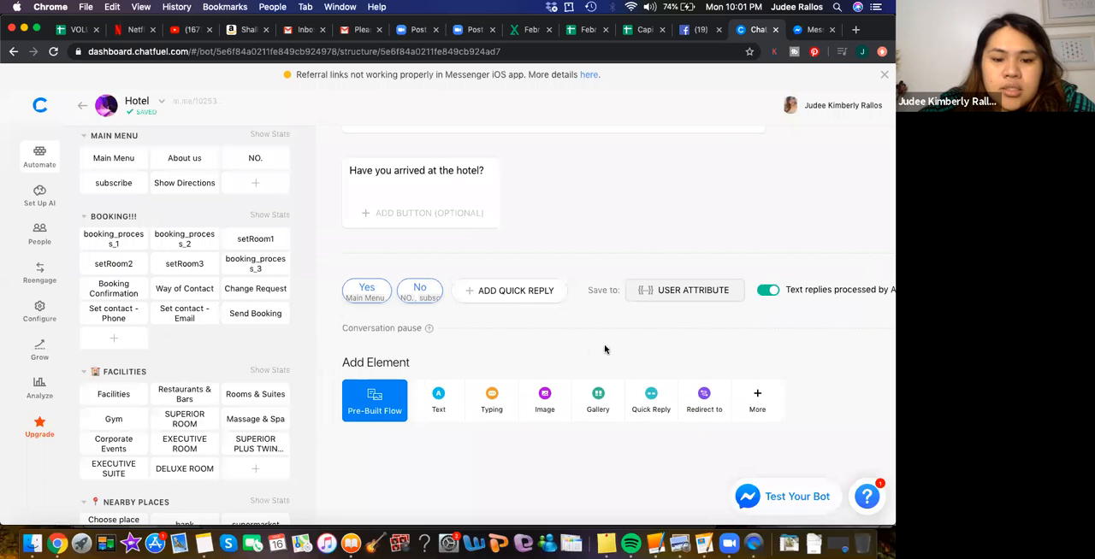
- Examine which blocks the Yes quick reply under the arrival question sends, and close its settings
scroll(604, 349, up, 1)
scroll(605, 349, down, 2)
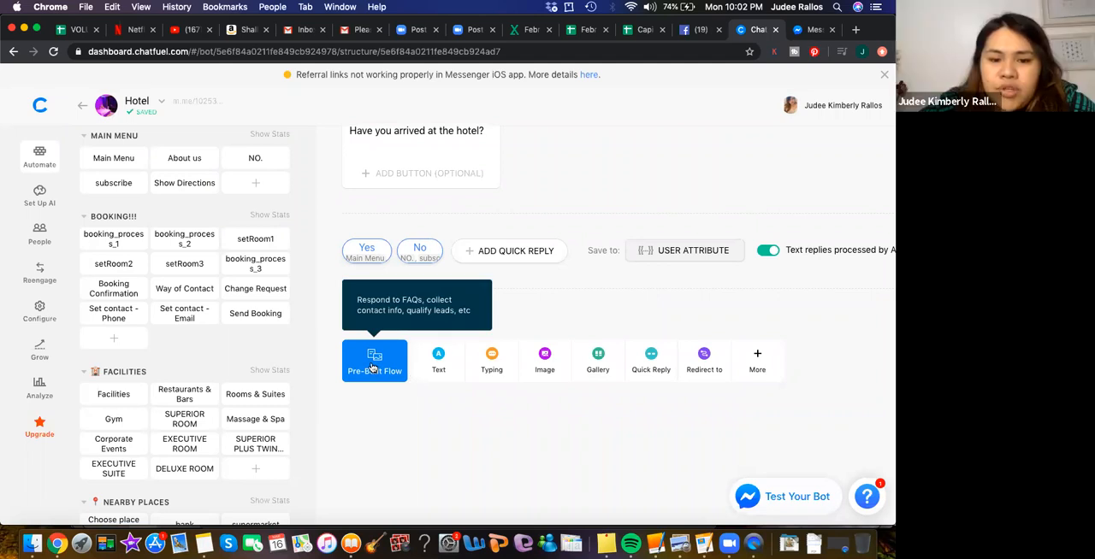
click(367, 257)
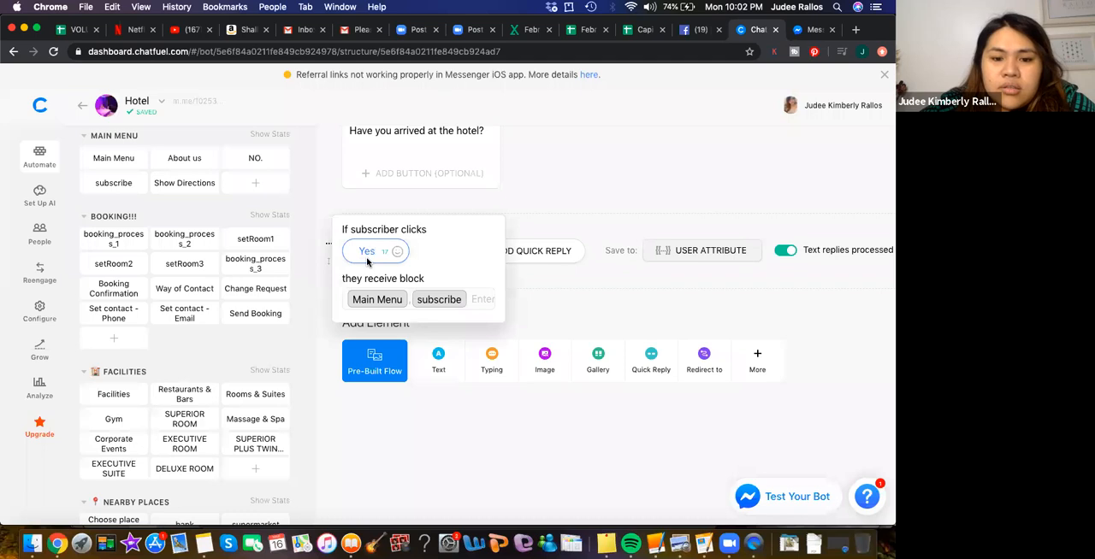
click(579, 320)
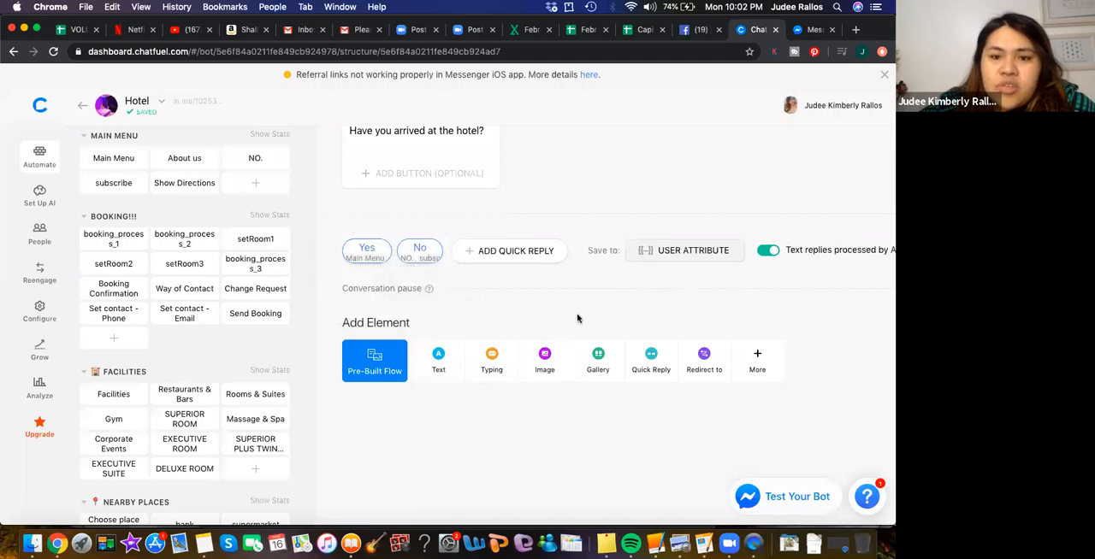
- Return to the bot's block list and open the Default Answer block to view its content
scroll(595, 149, up, 2)
scroll(596, 149, up, 5)
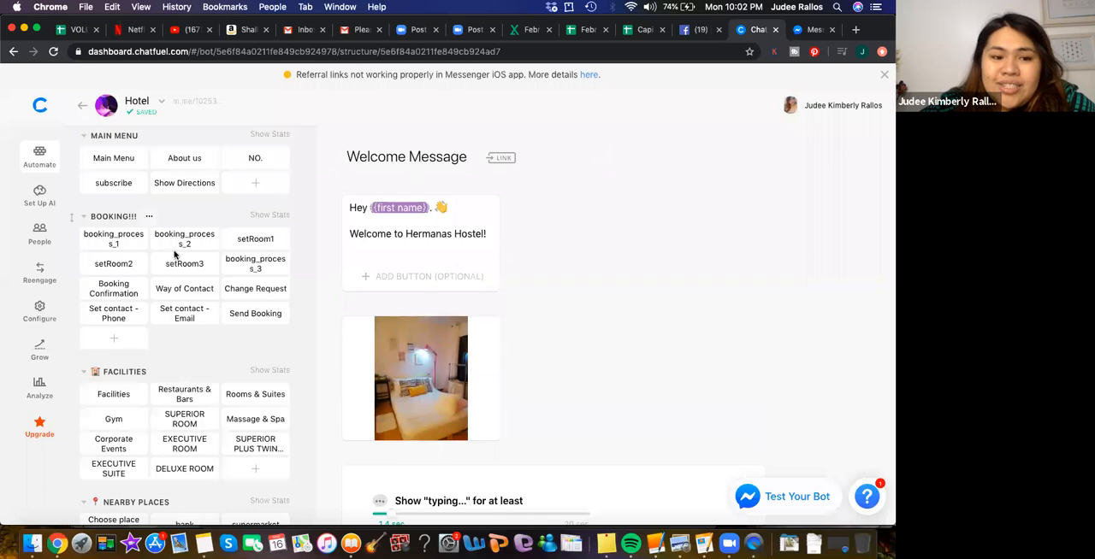
scroll(176, 257, up, 3)
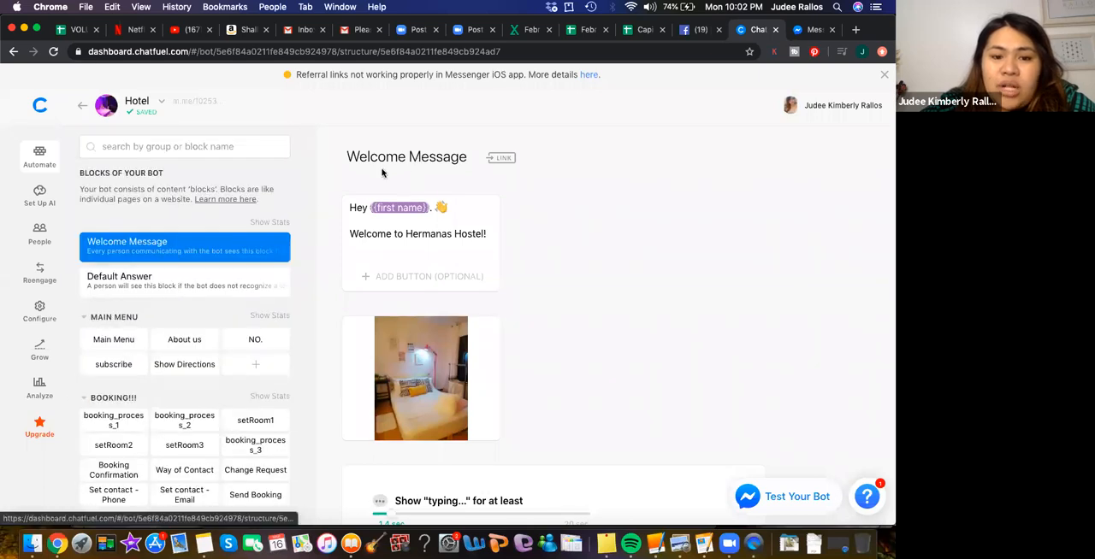
click(168, 286)
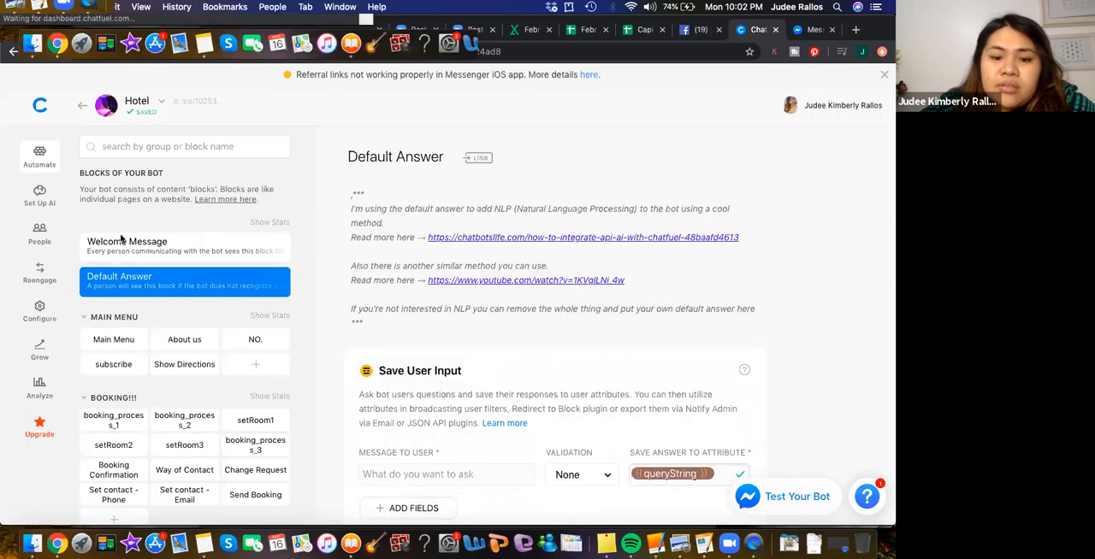
- In the Main Menu block, upload f1581069527688.jpg from Downloads to the Discover Royal Hotel card, using horizontal images for the gallery
click(115, 344)
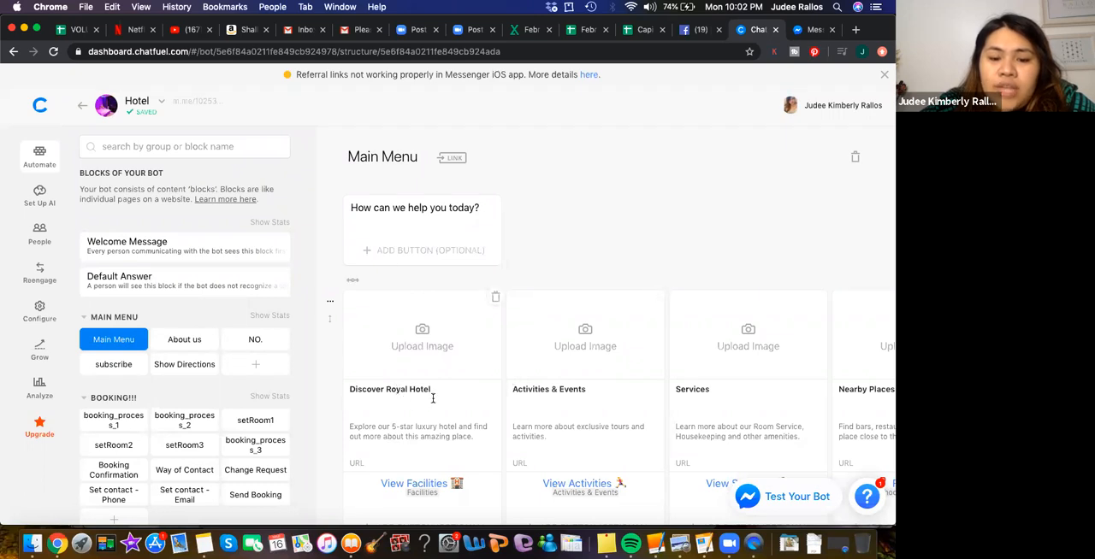
scroll(428, 368, down, 2)
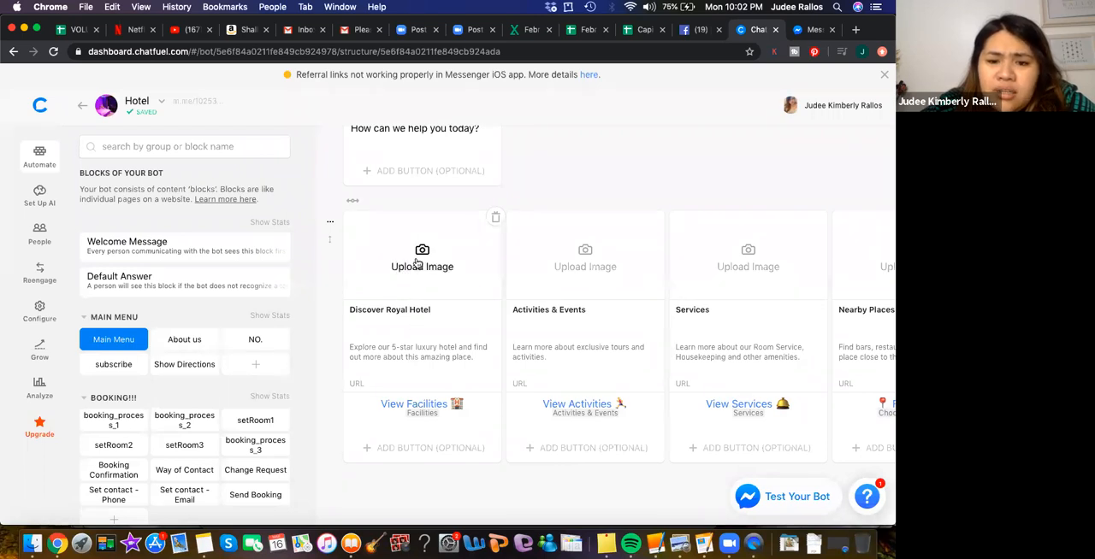
click(417, 264)
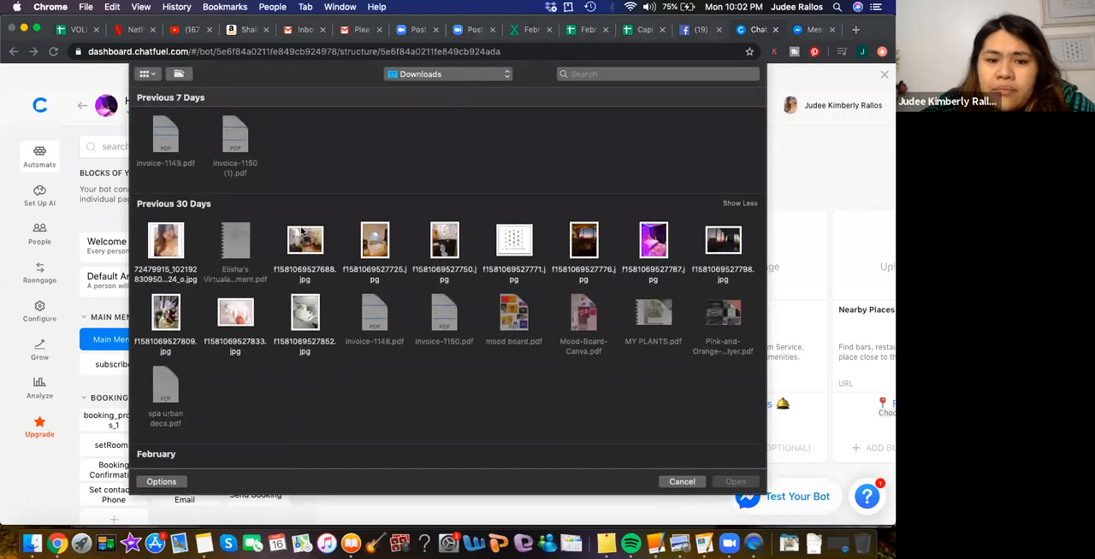
click(306, 237)
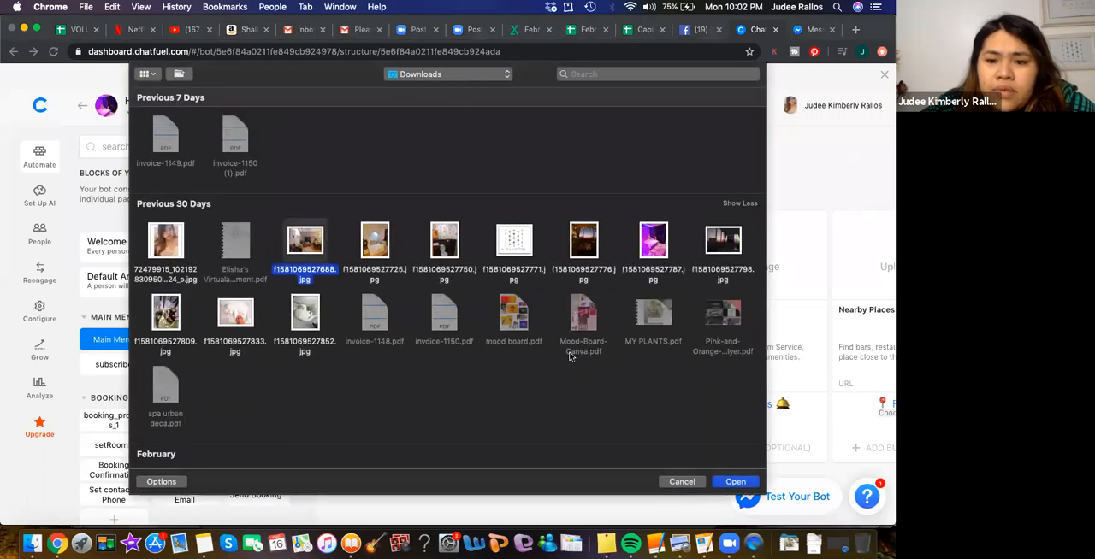
click(735, 482)
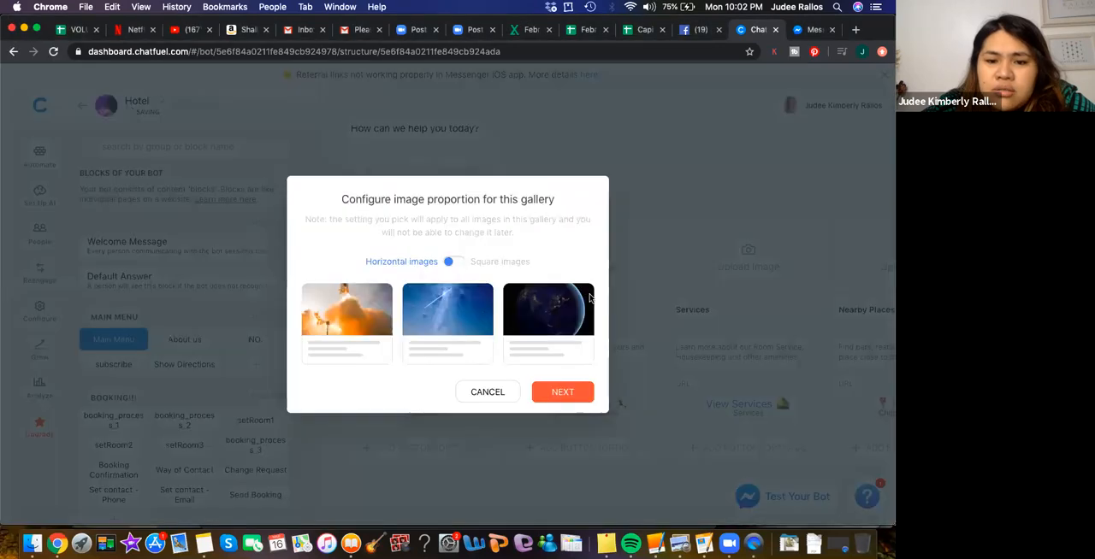
click(548, 390)
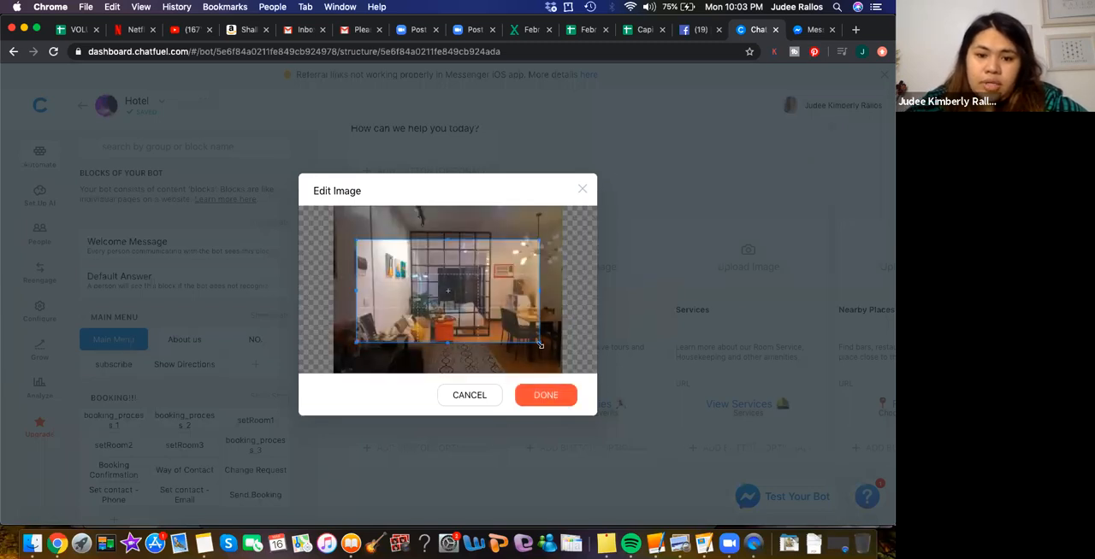
- Enlarge the crop area to the photo's full width and apply it to the Discover Royal Hotel card
drag(539, 339, 561, 349)
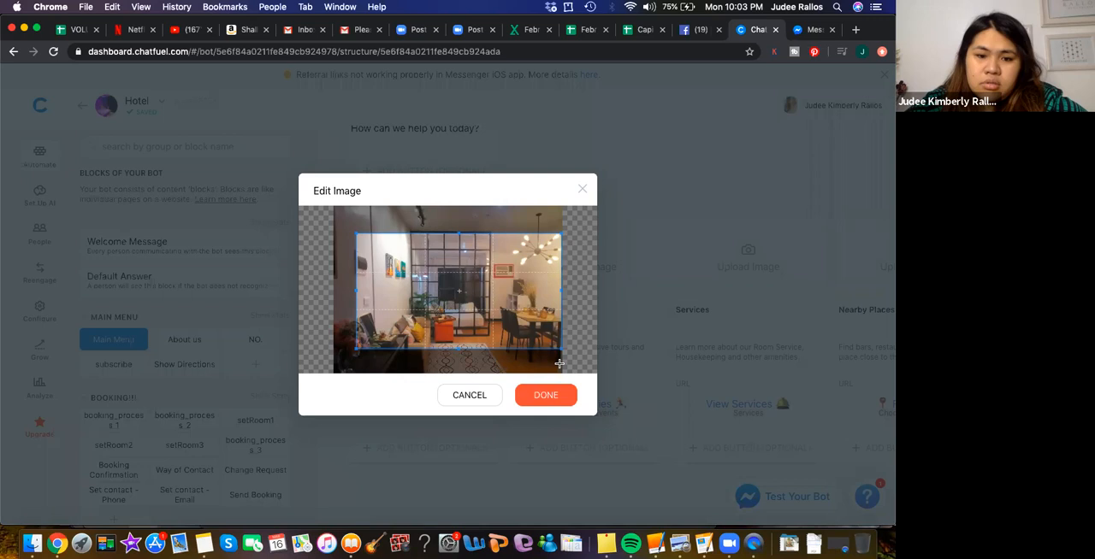
drag(353, 291, 330, 289)
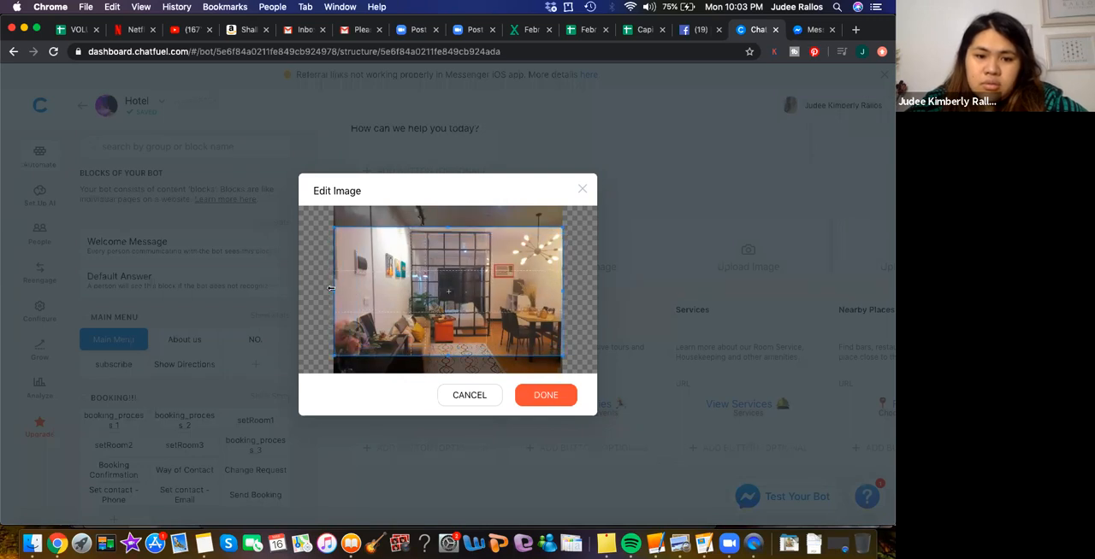
click(541, 399)
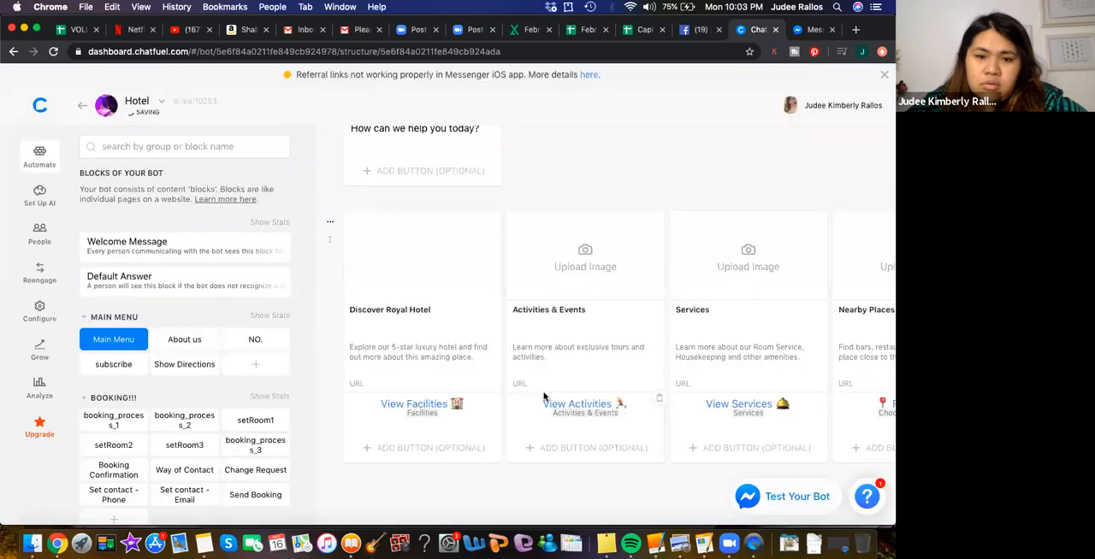
click(544, 400)
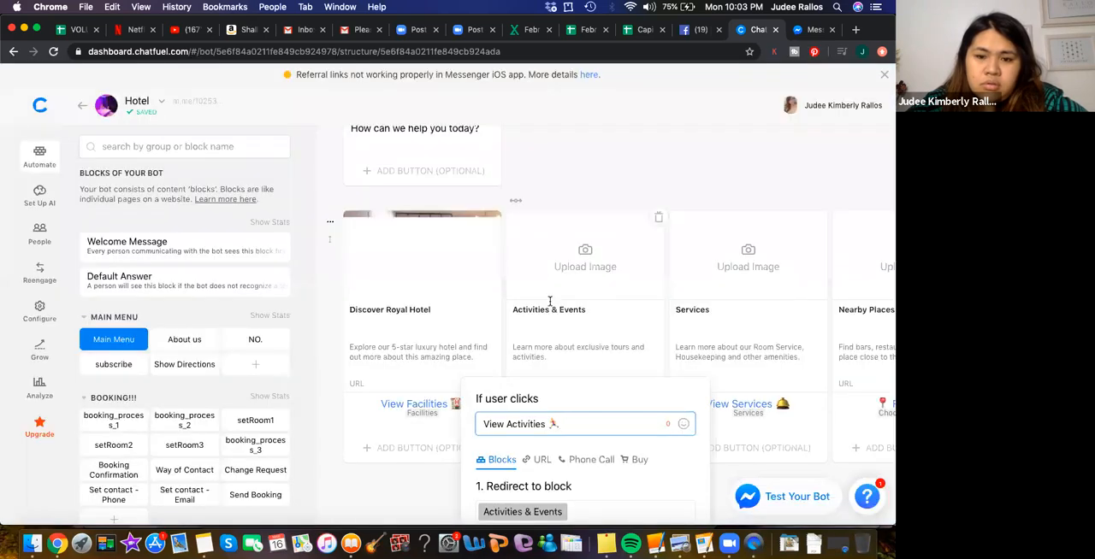
click(641, 153)
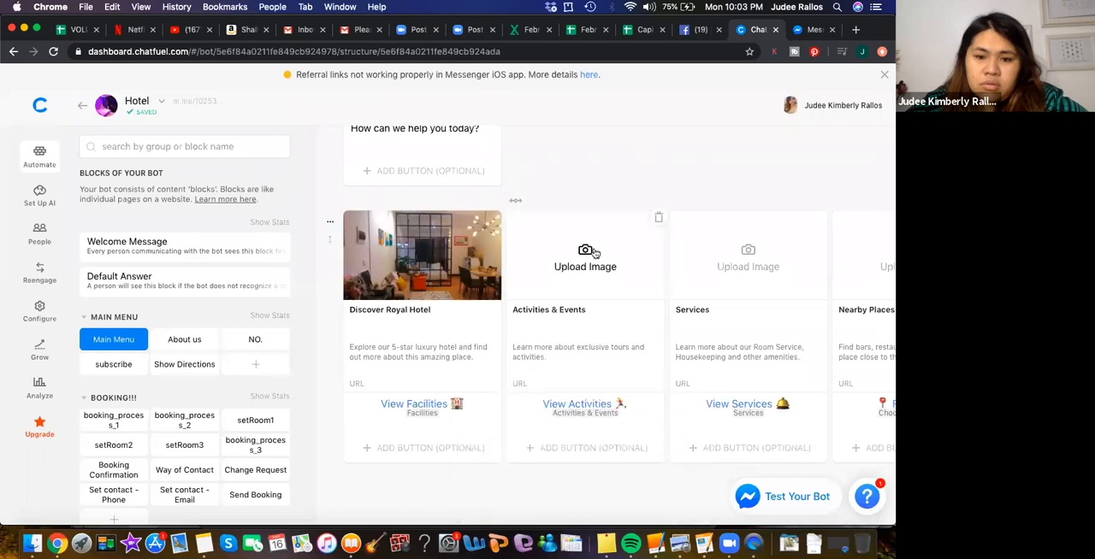
- Change the Discover Royal Hotel card's description to "Explore our humble but quirky hostel in the heart of Cebu City."
click(412, 353)
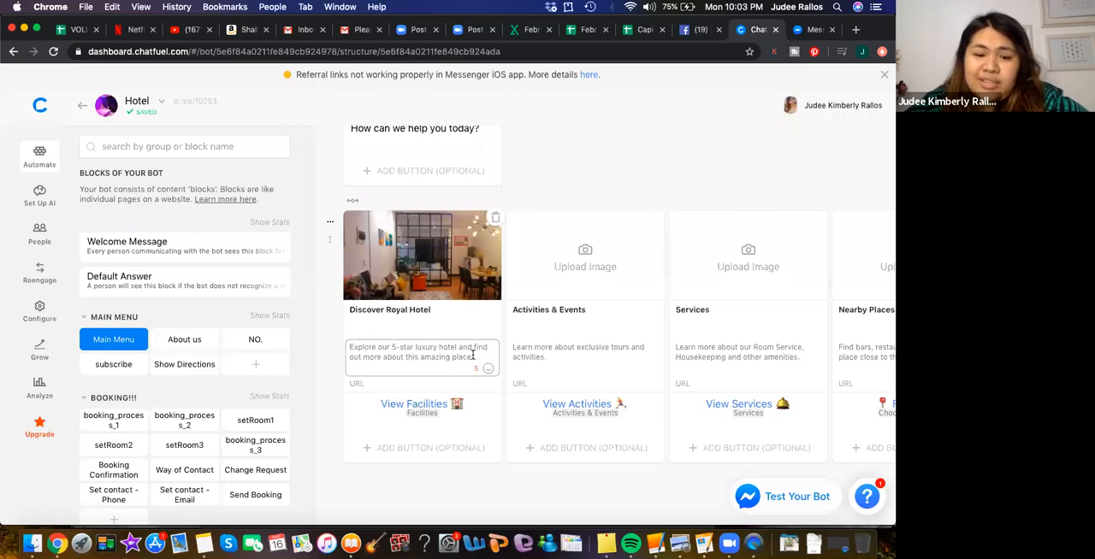
drag(476, 354, 396, 348)
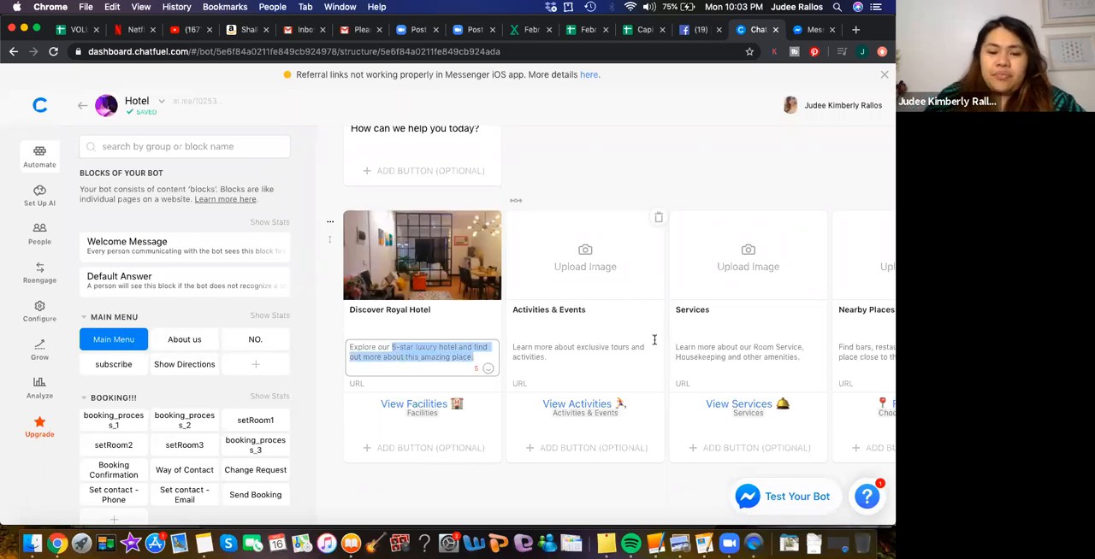
text(ho)
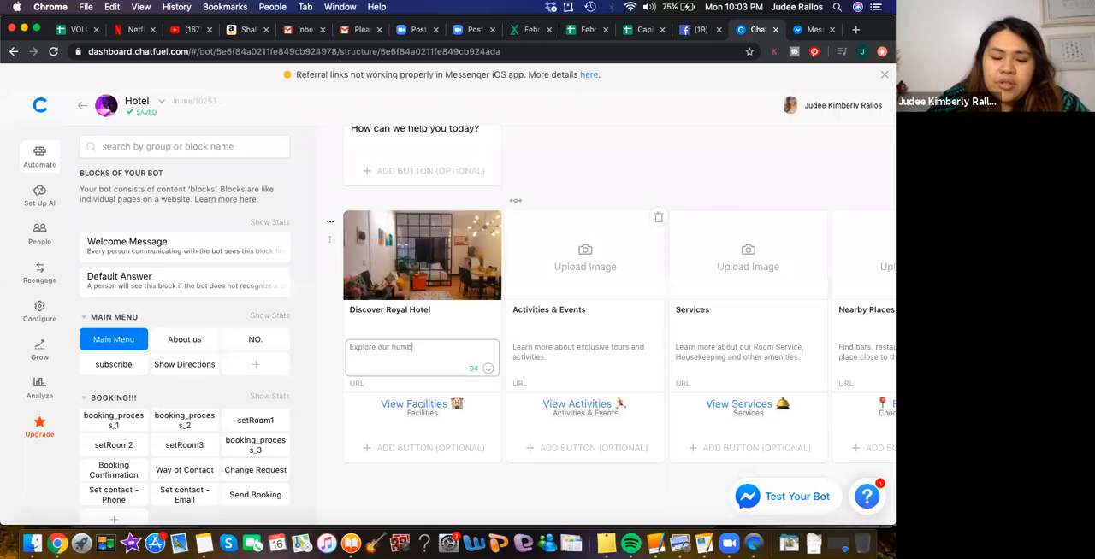
text(ir)
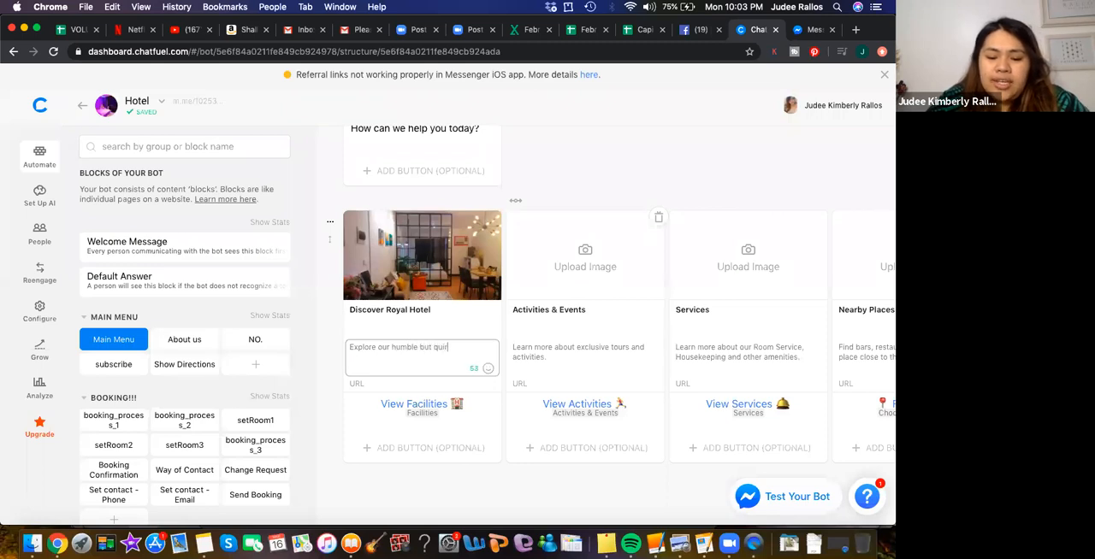
text(ky gotel)
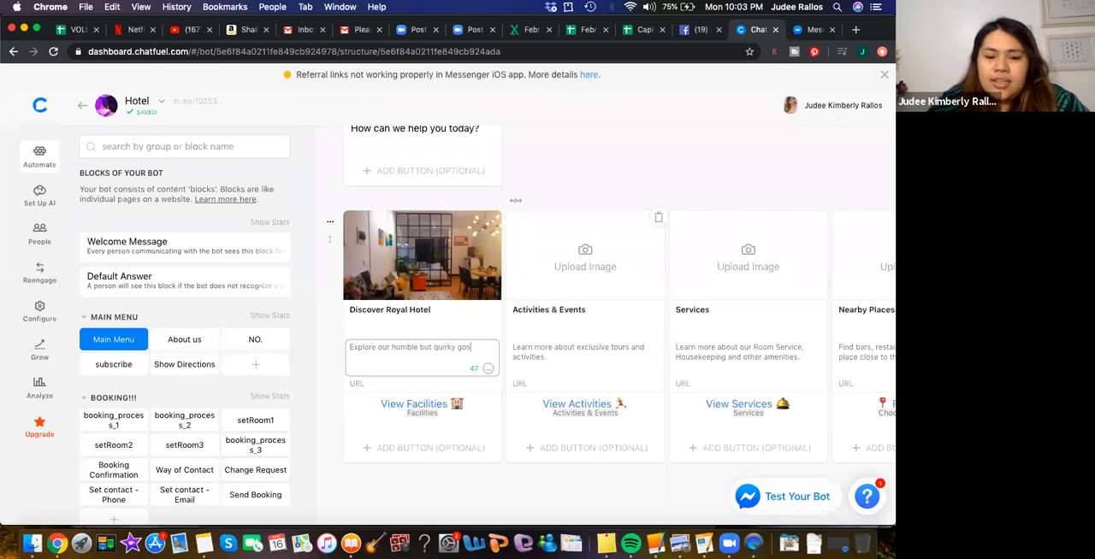
key(BackSpace)
key(BackSpace)
key(BackSpace)
key(BackSpace)
key(BackSpace)
key(BackSpace)
text(go)
key(BackSpace)
key(BackSpace)
text(hos)
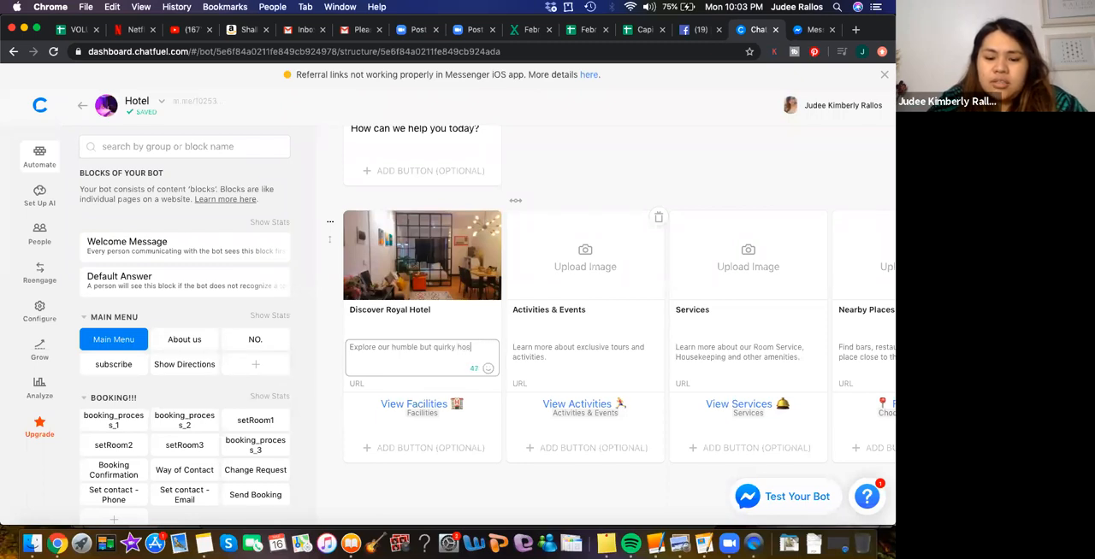
text(tel in the)
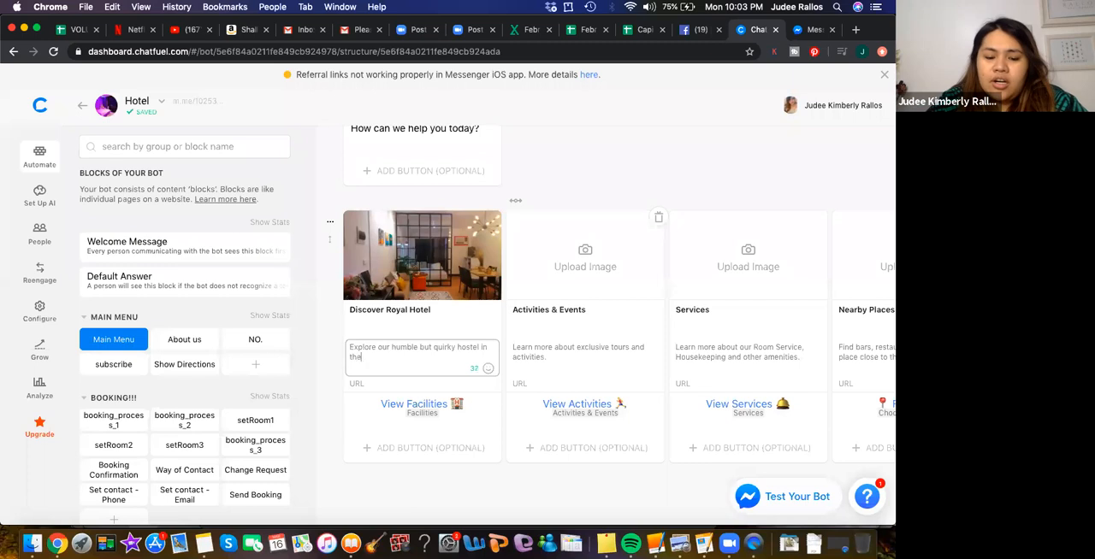
text( heart of Ceb)
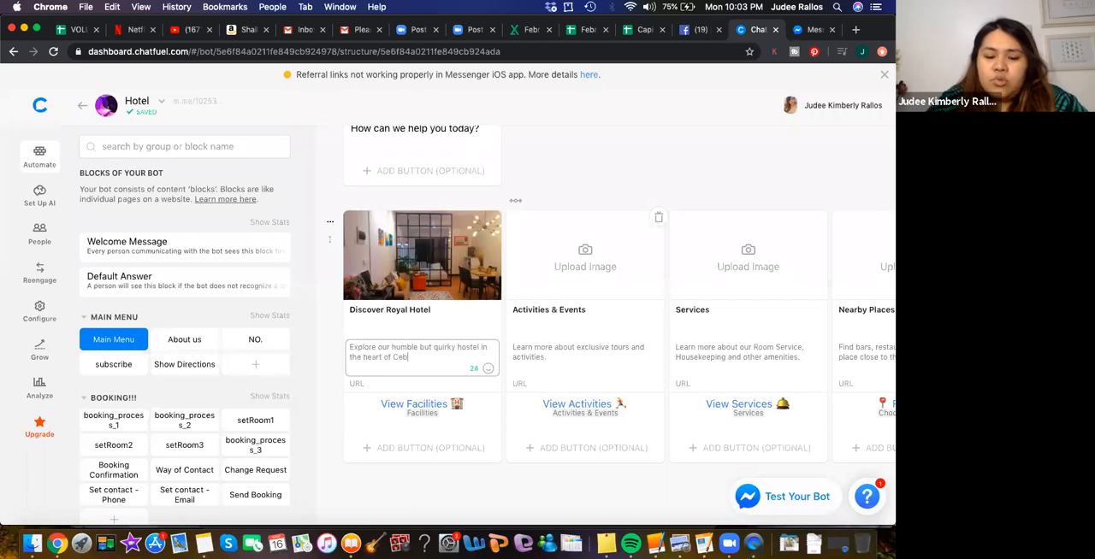
text(u City)
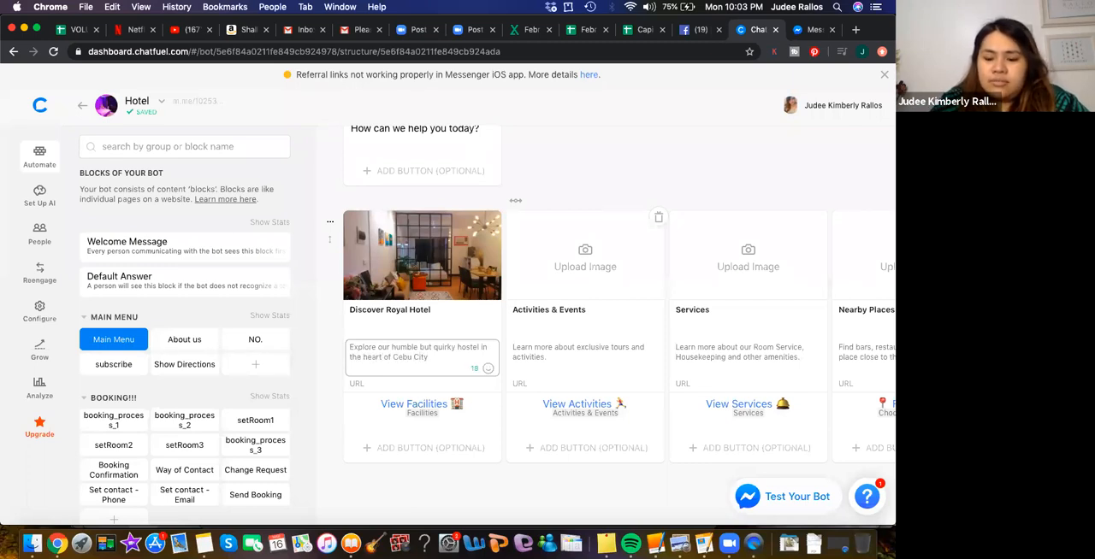
text(.)
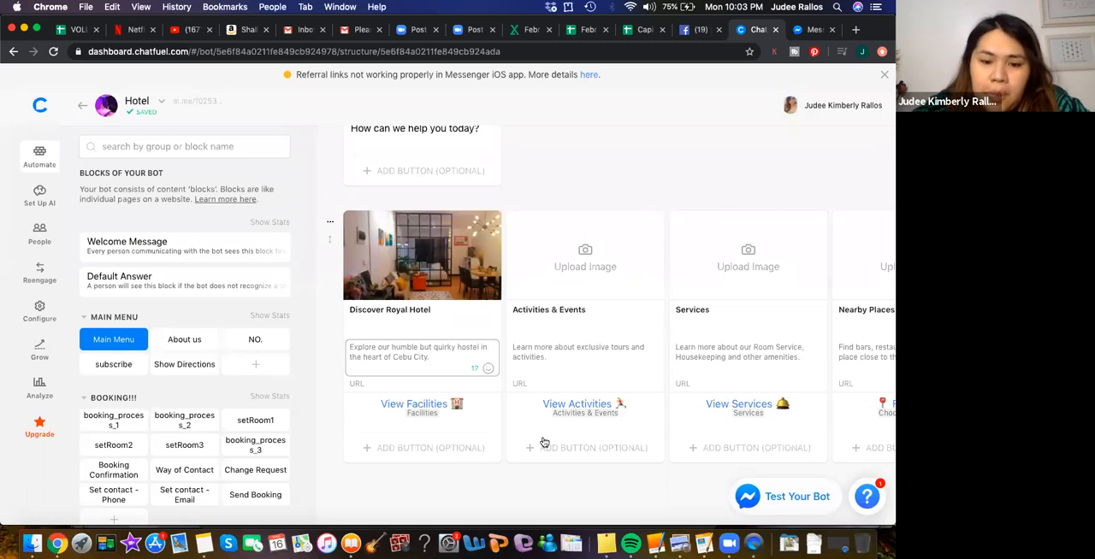
- Check the View Facilities button's redirect block on the first gallery card and close its settings
click(404, 406)
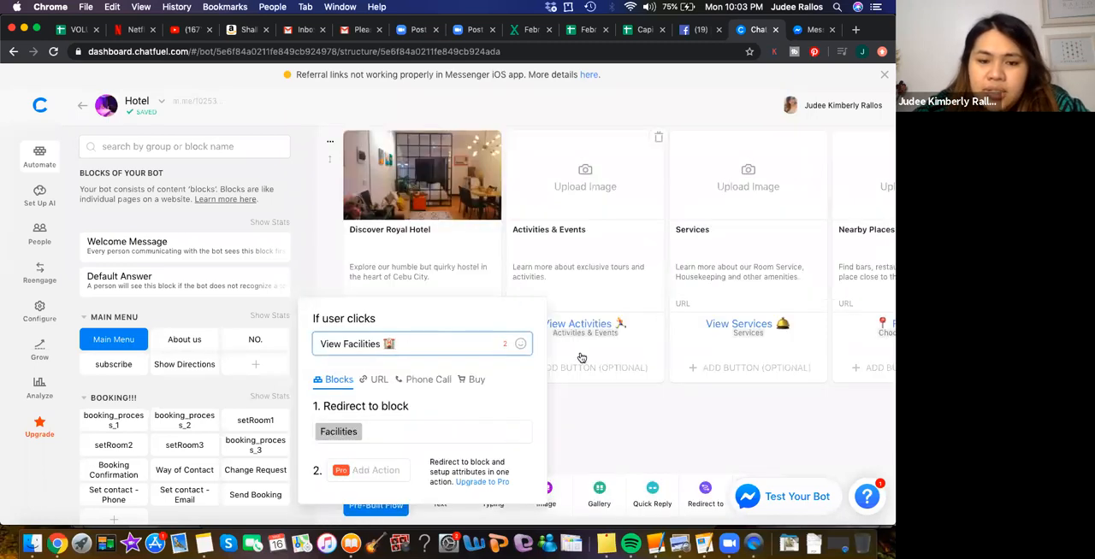
click(661, 428)
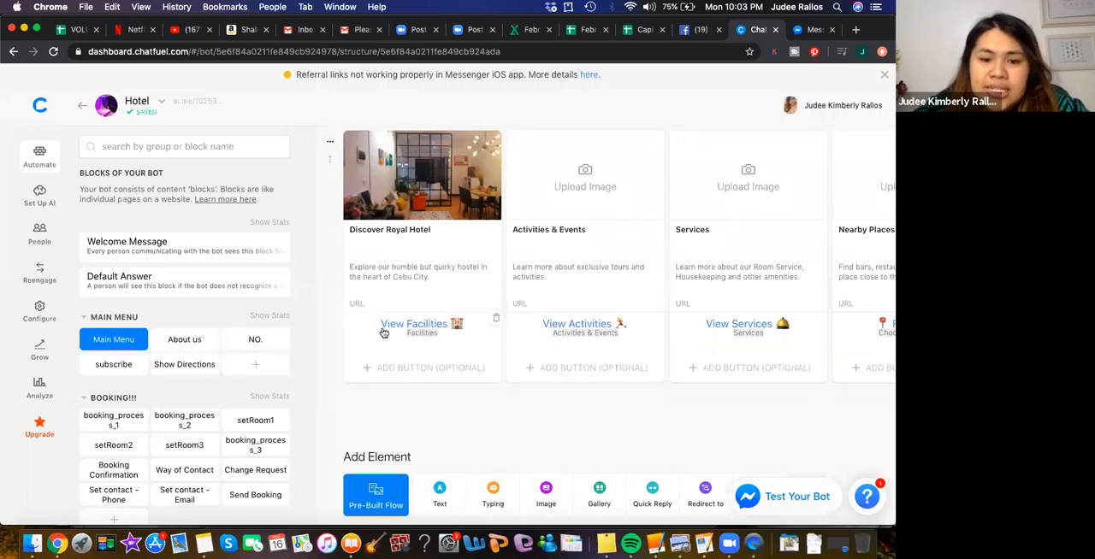
- Open the Facilities block in the Facilities group to view the gallery that View Facilities leads to
scroll(210, 379, down, 5)
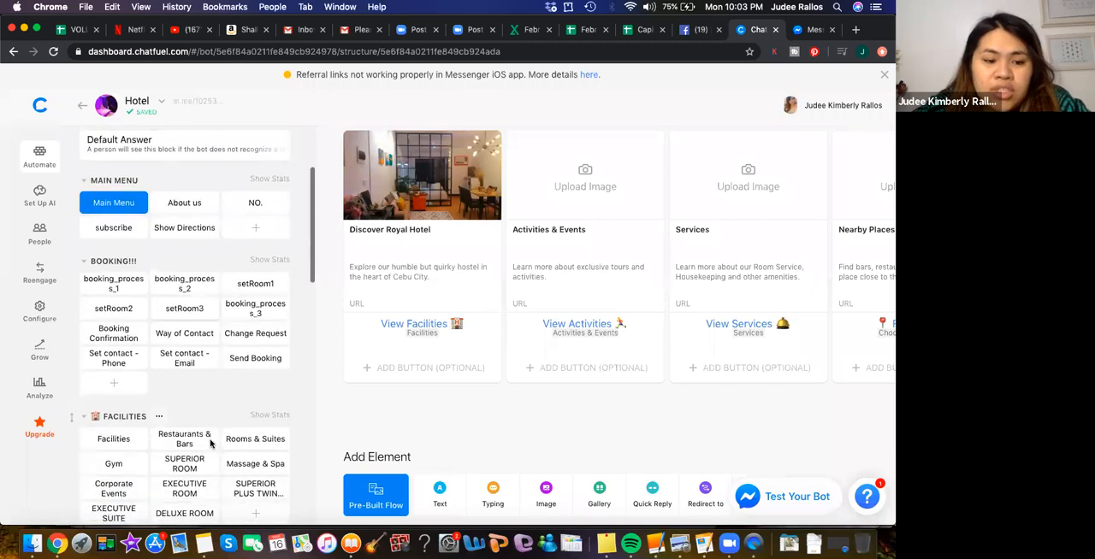
scroll(210, 445, down, 3)
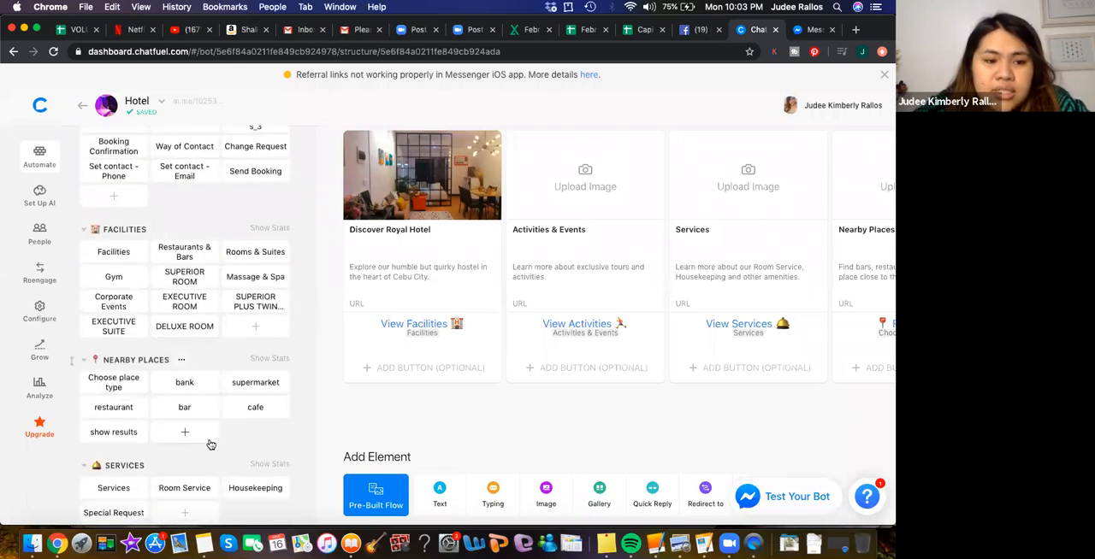
click(125, 251)
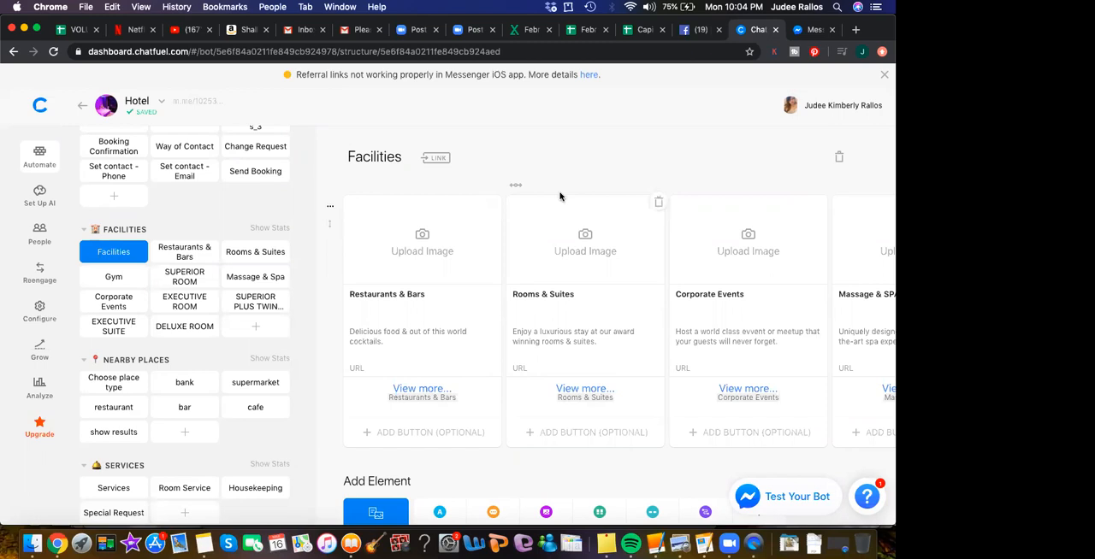
- Look over the Facilities gallery cards and the bot's other block groups, down to The Sequence and Segmentation
scroll(219, 262, up, 5)
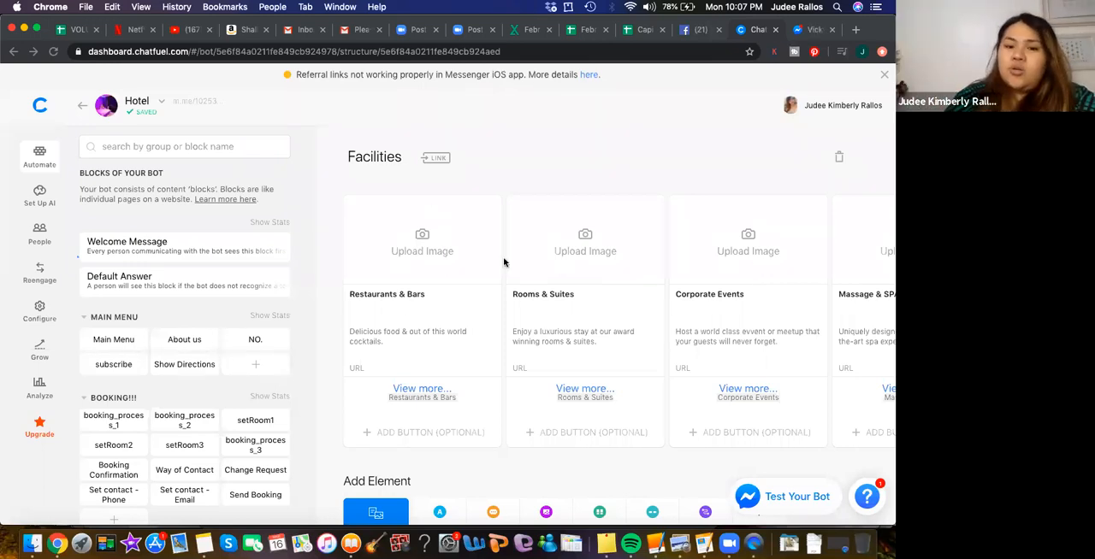
scroll(567, 296, down, 3)
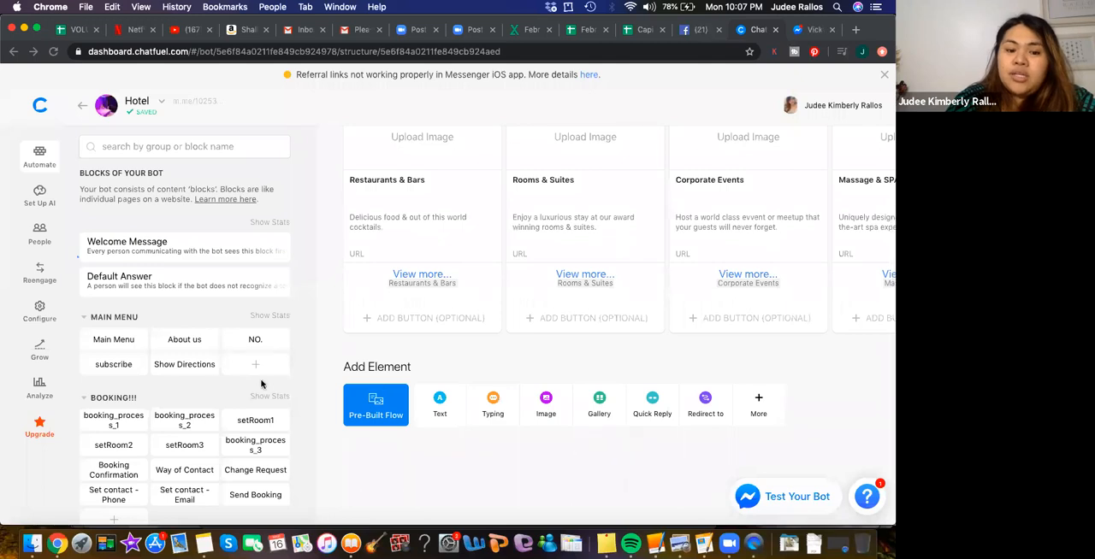
scroll(261, 385, down, 4)
scroll(261, 385, down, 15)
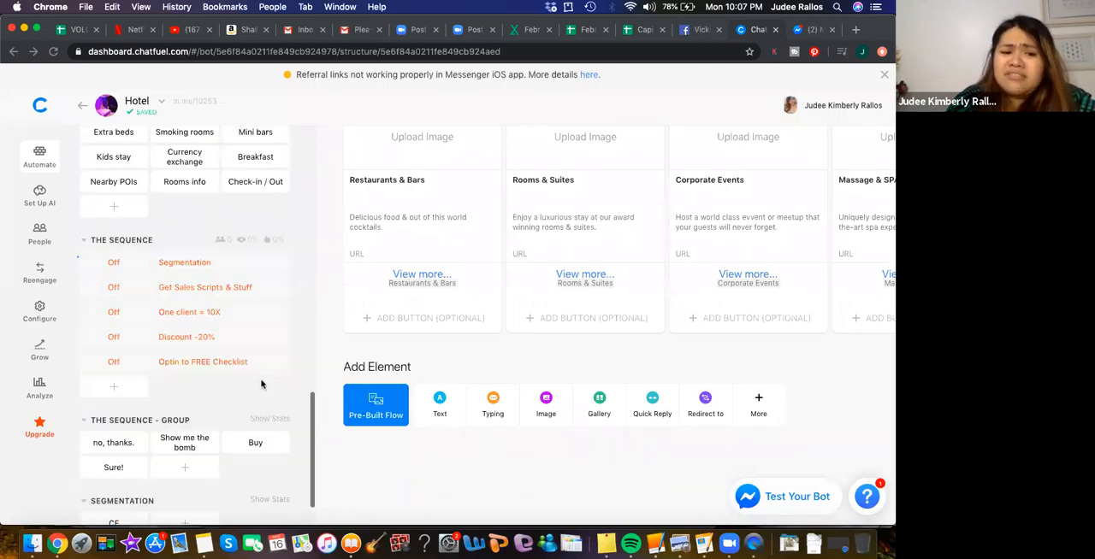
scroll(261, 385, up, 20)
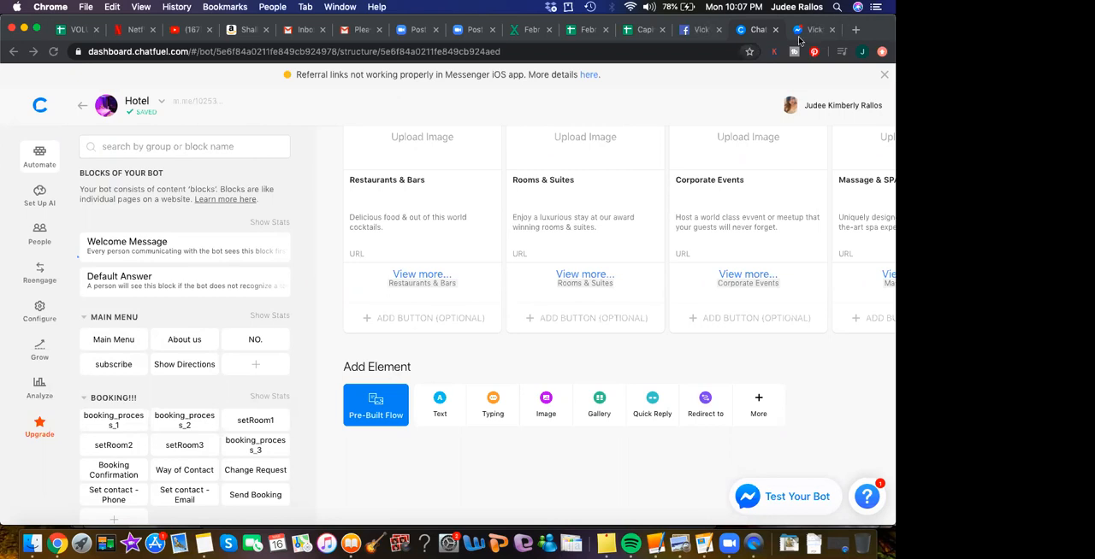
click(856, 30)
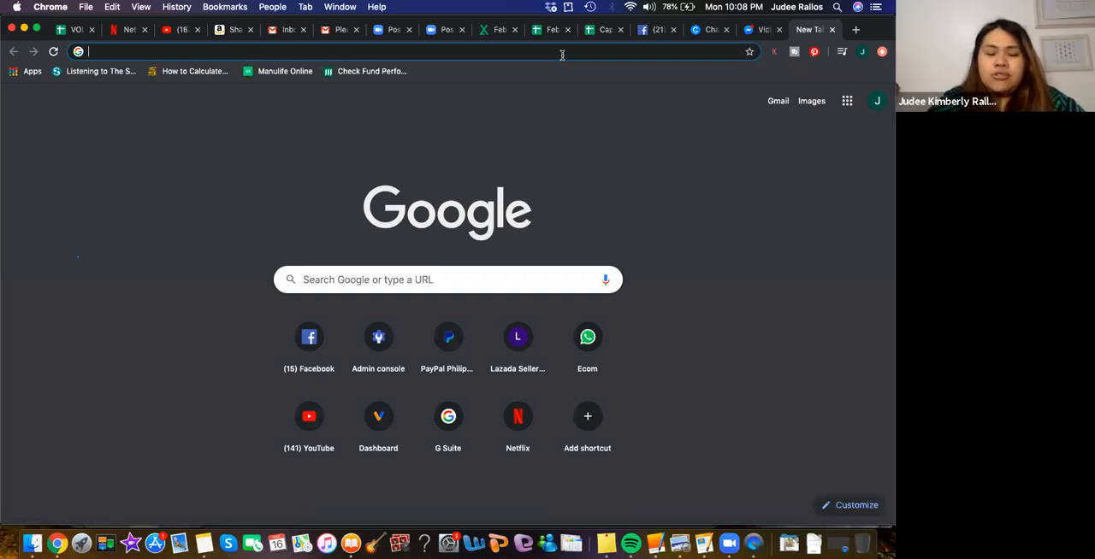
text(m)
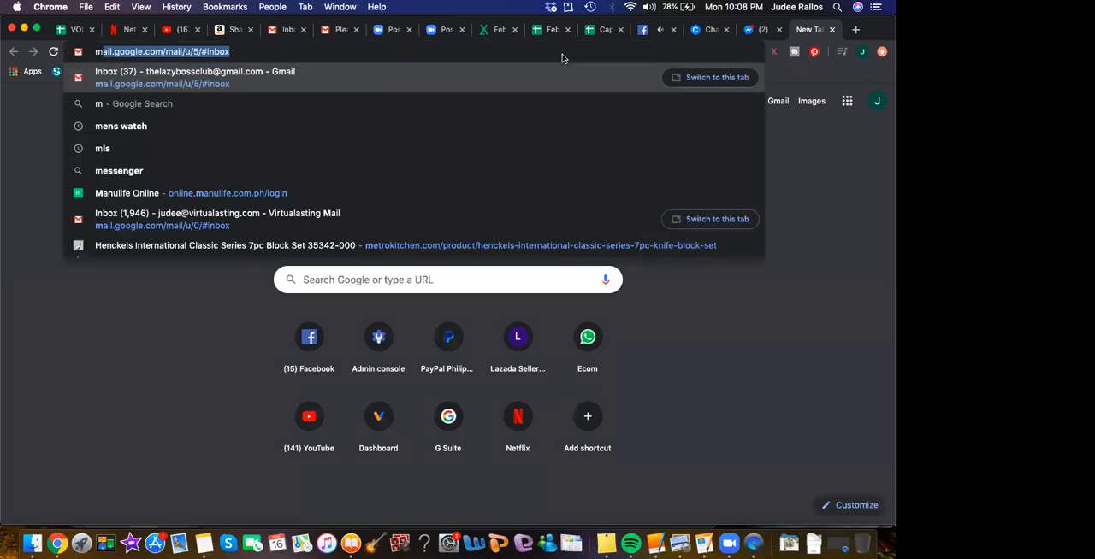
text(nychat)
key(BackSpace)
key(BackSpace)
key(BackSpace)
key(BackSpace)
key(BackSpace)
key(BackSpace)
text(anych)
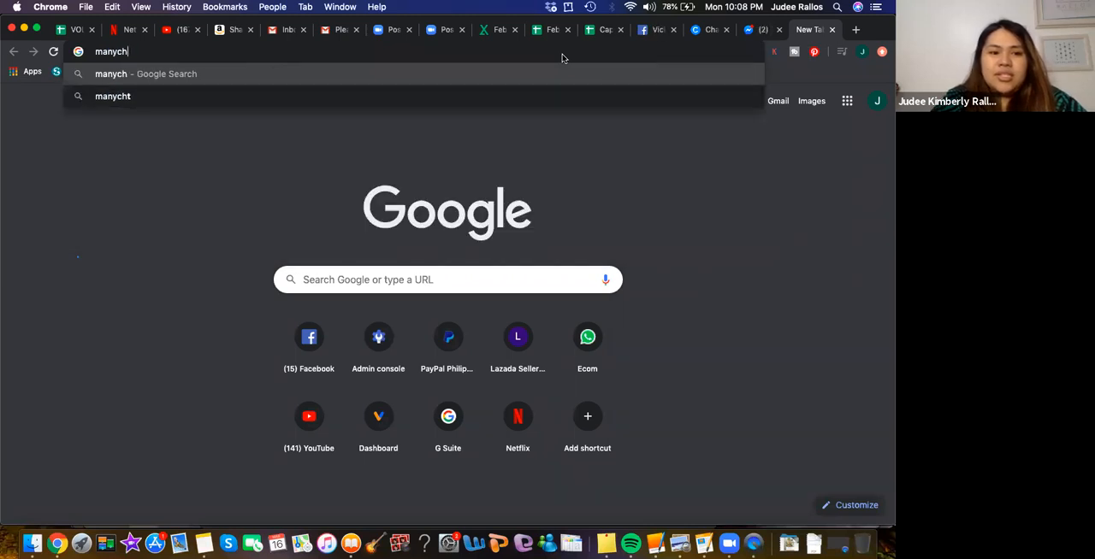
text(at)
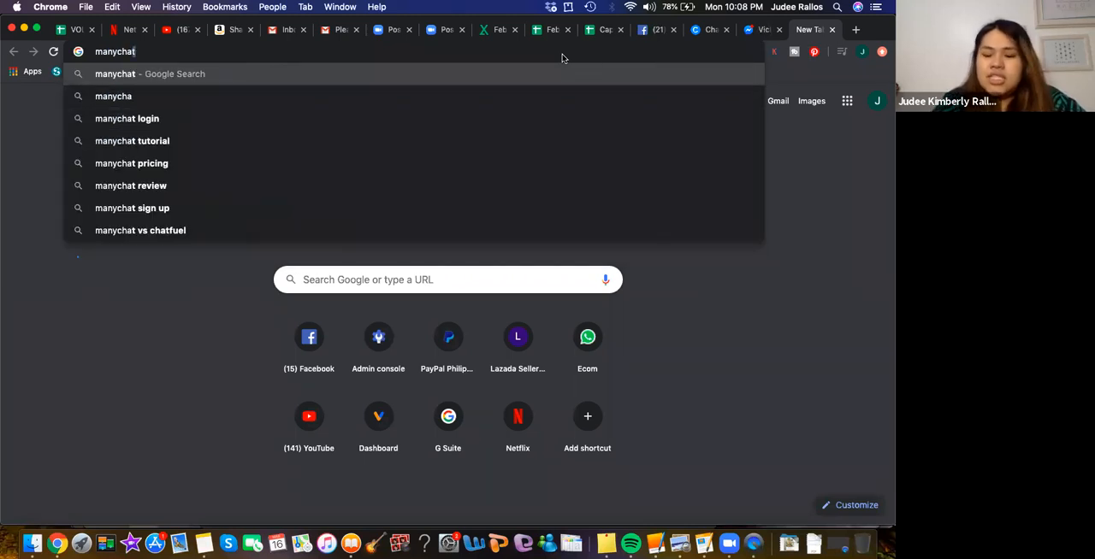
text(.com)
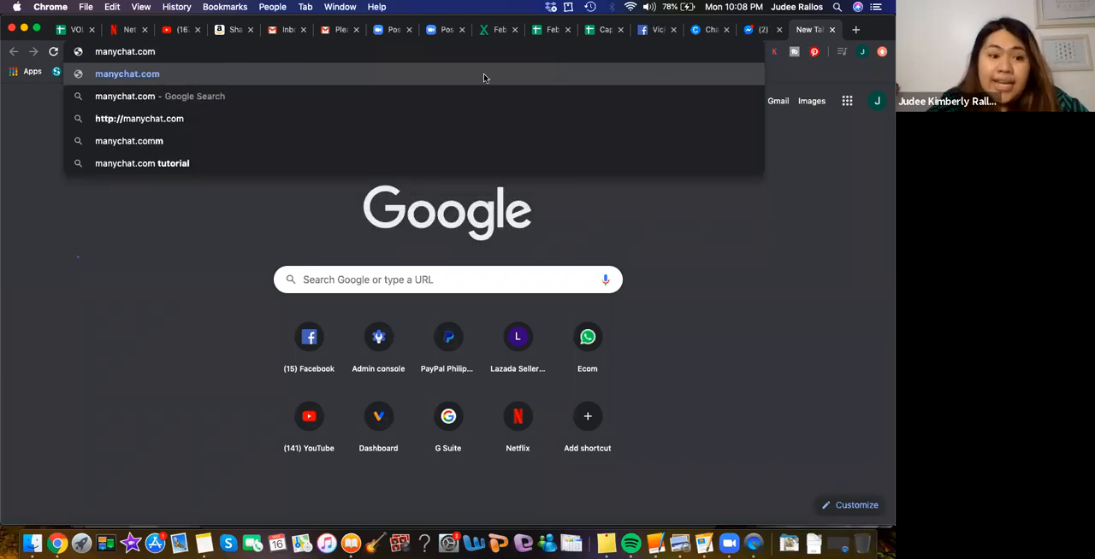
click(247, 120)
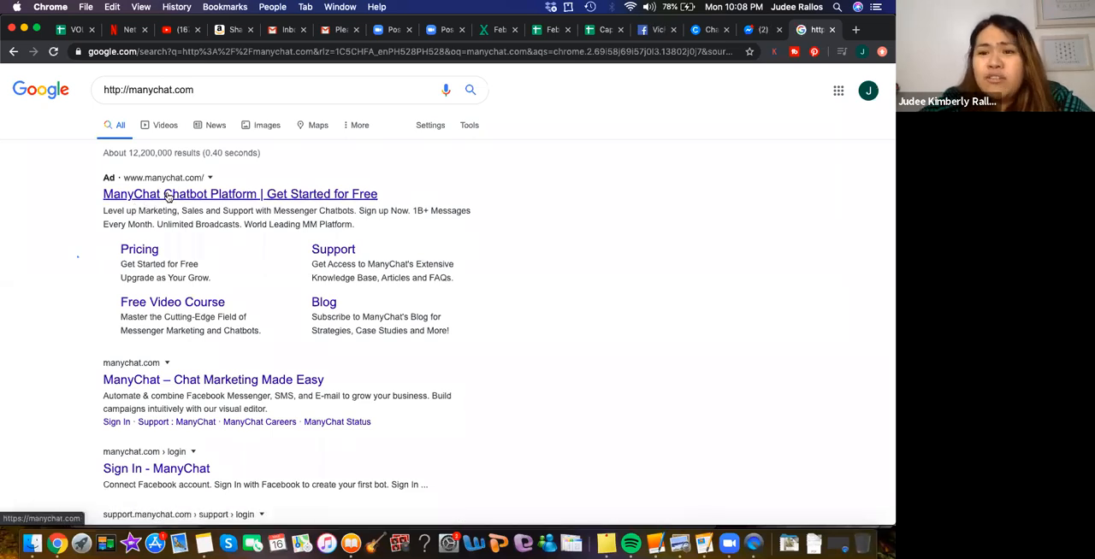
click(168, 196)
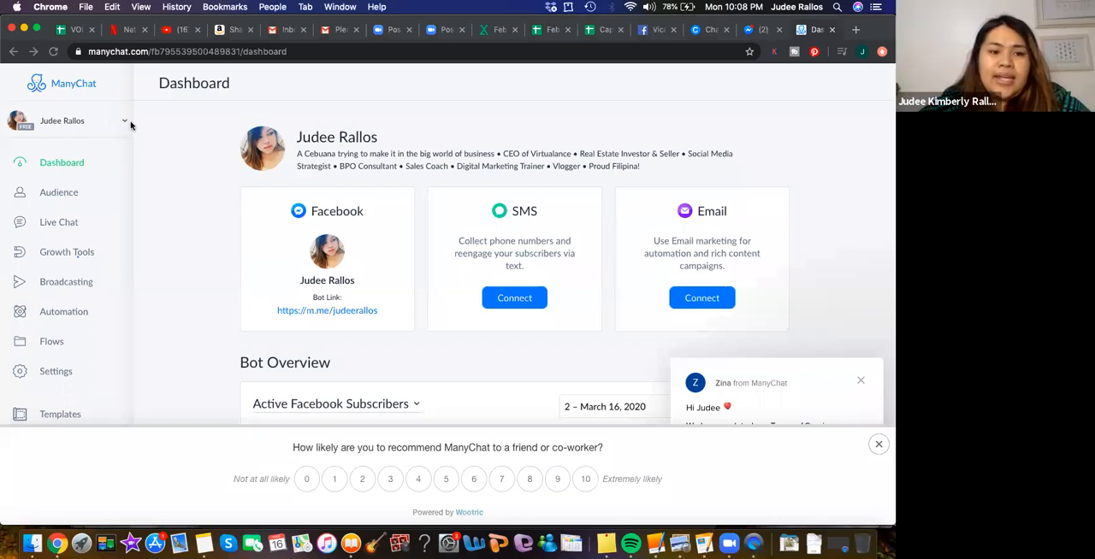
- Submit a recommendation rating of 10 in the feedback survey and start creating a new ManyChat account
click(118, 124)
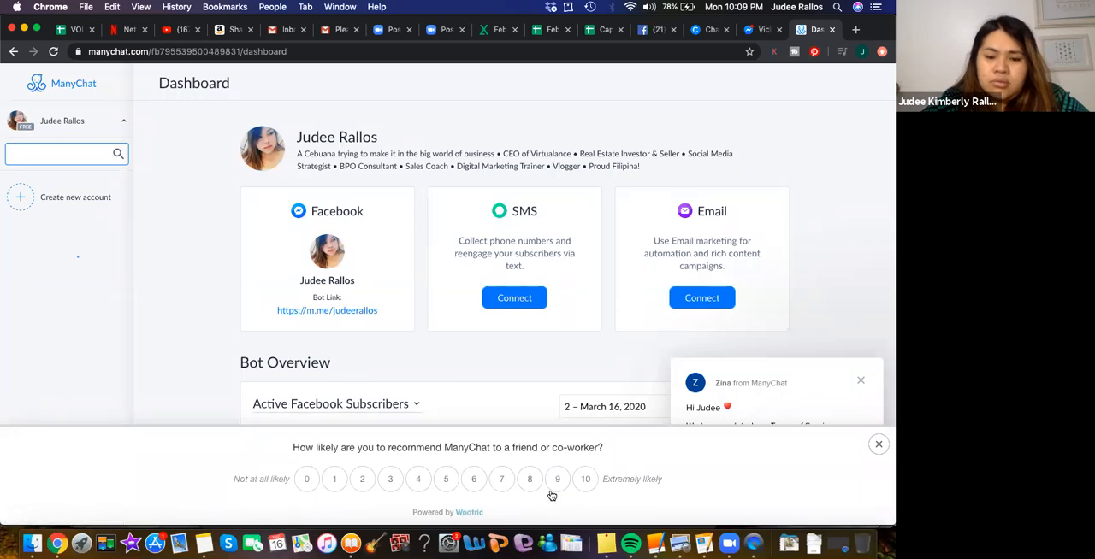
click(584, 479)
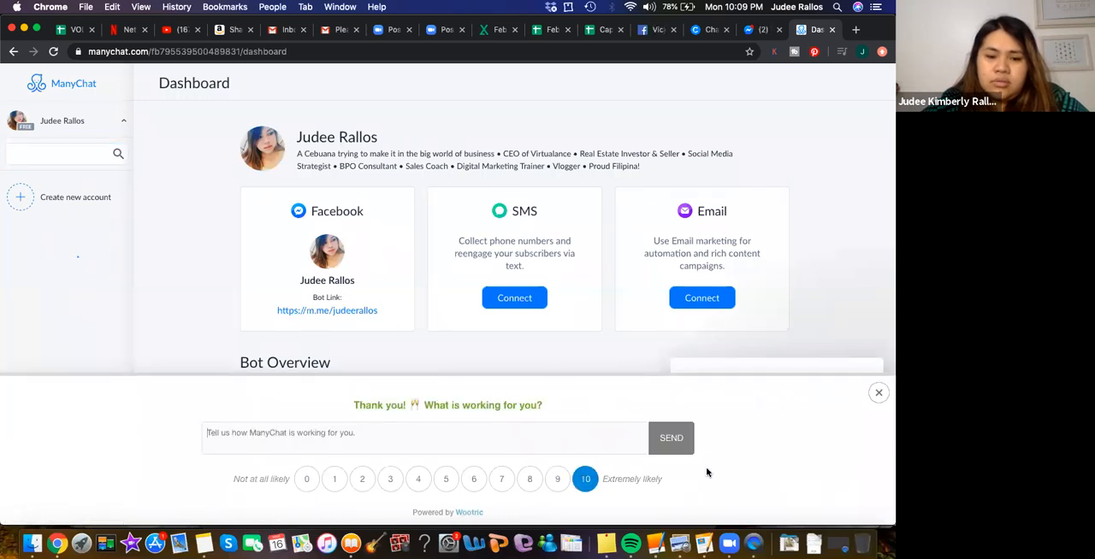
click(672, 438)
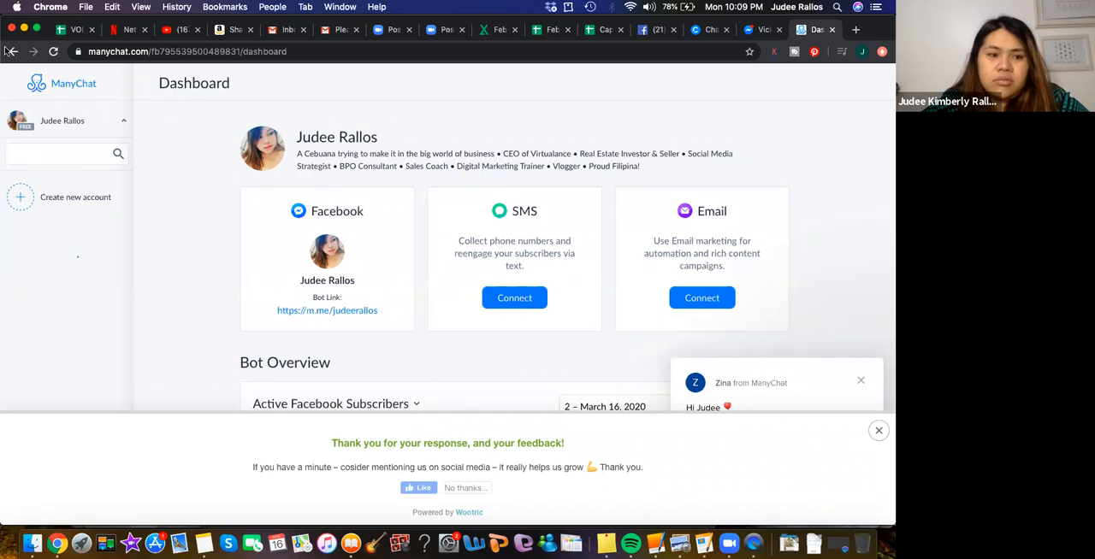
click(25, 202)
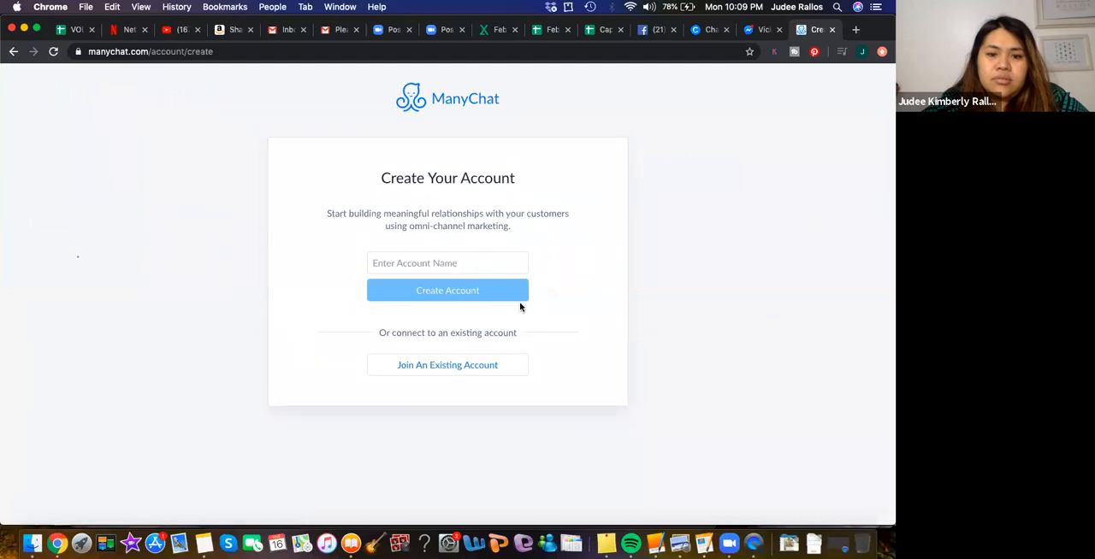
- Check which existing accounts are available to join, and return to the account creation form
click(428, 260)
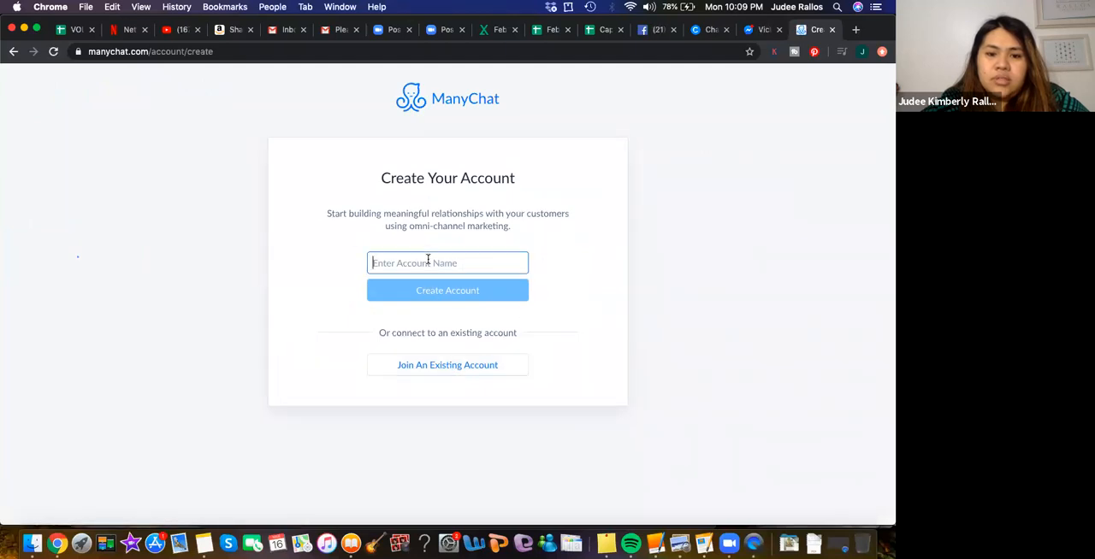
click(432, 365)
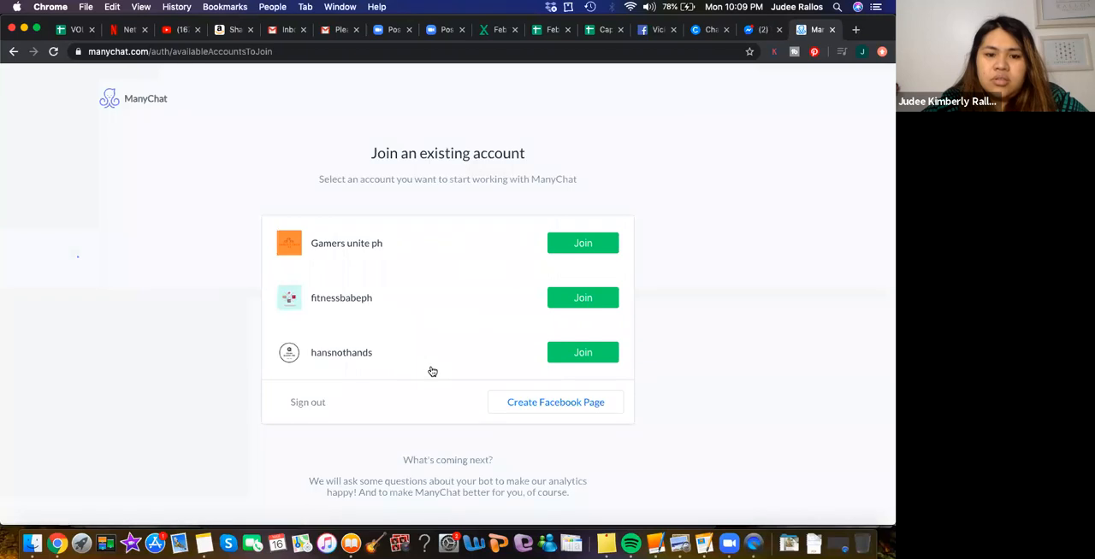
scroll(471, 366, down, 1)
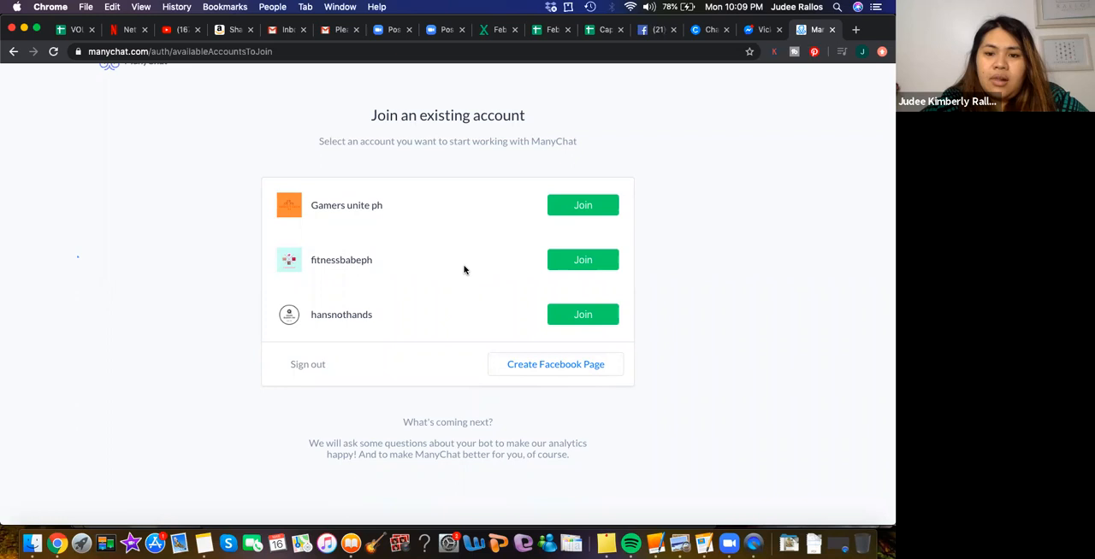
scroll(465, 270, down, 1)
scroll(465, 270, up, 2)
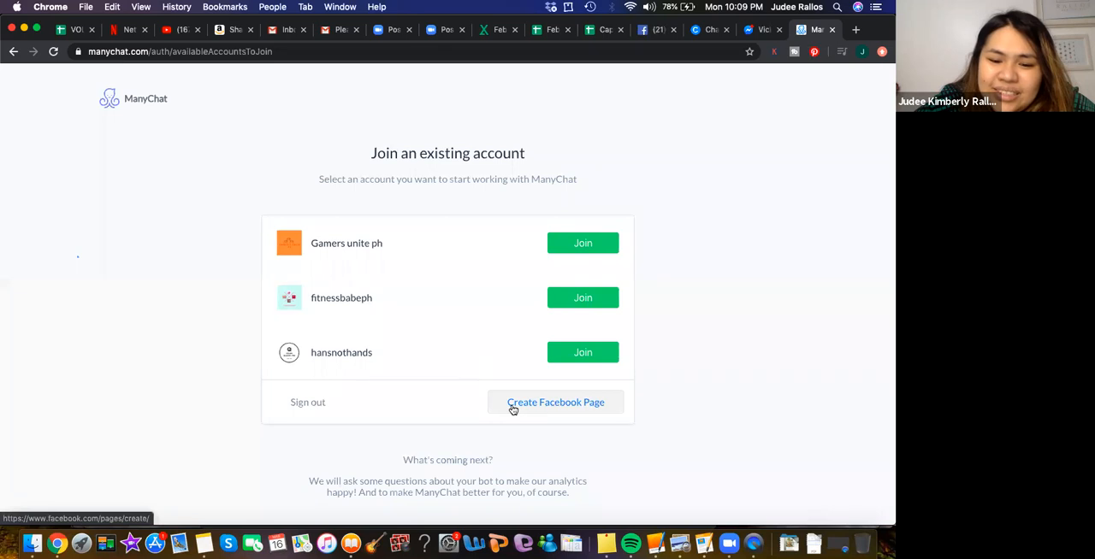
click(11, 53)
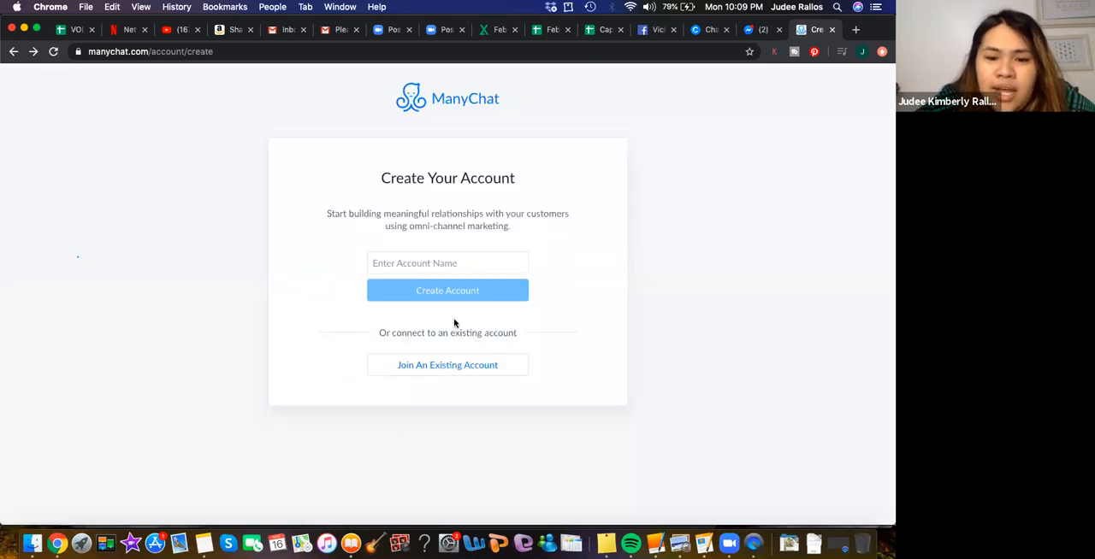
- Enter the account owner's e-mail address as the account name and create the account
click(442, 254)
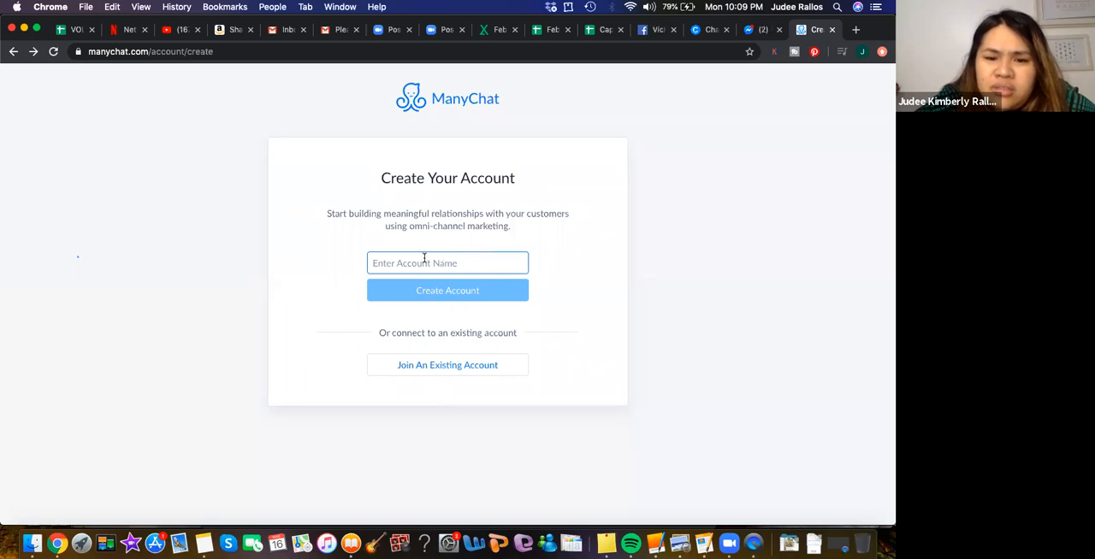
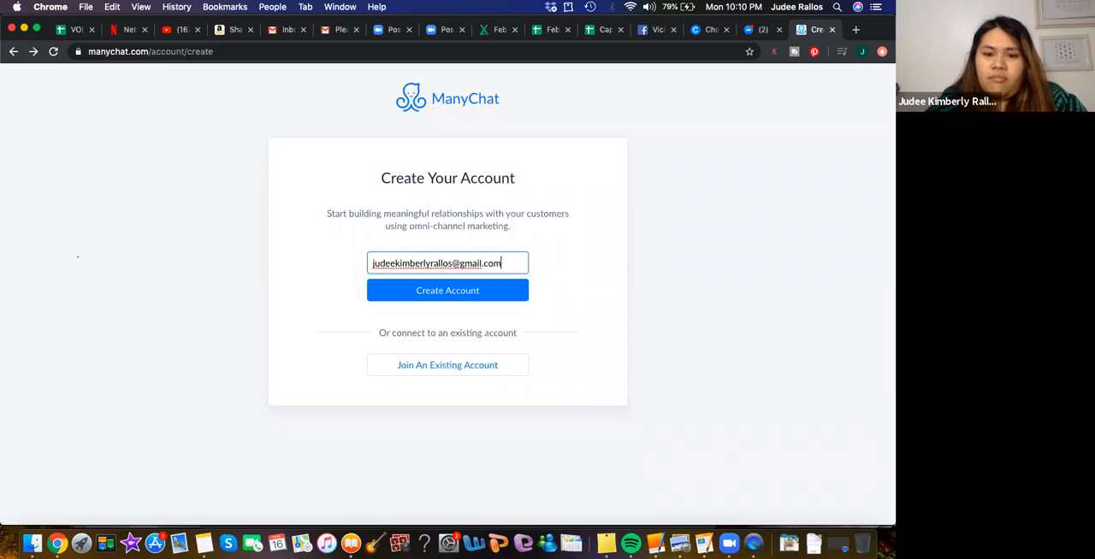
click(394, 290)
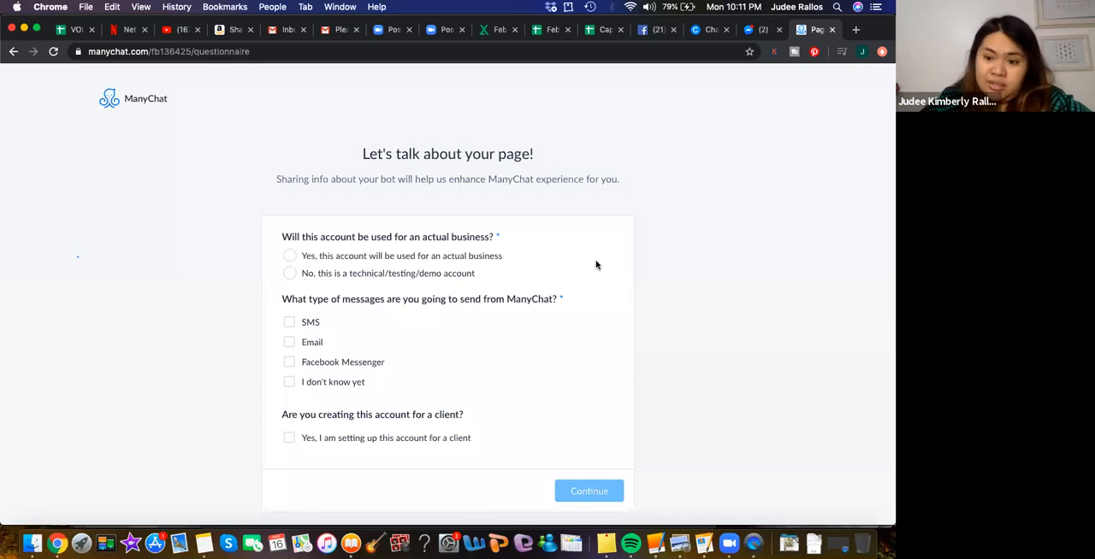
- In the page questionnaire, mark the account as a technical/testing/demo account rather than an actual business
click(290, 275)
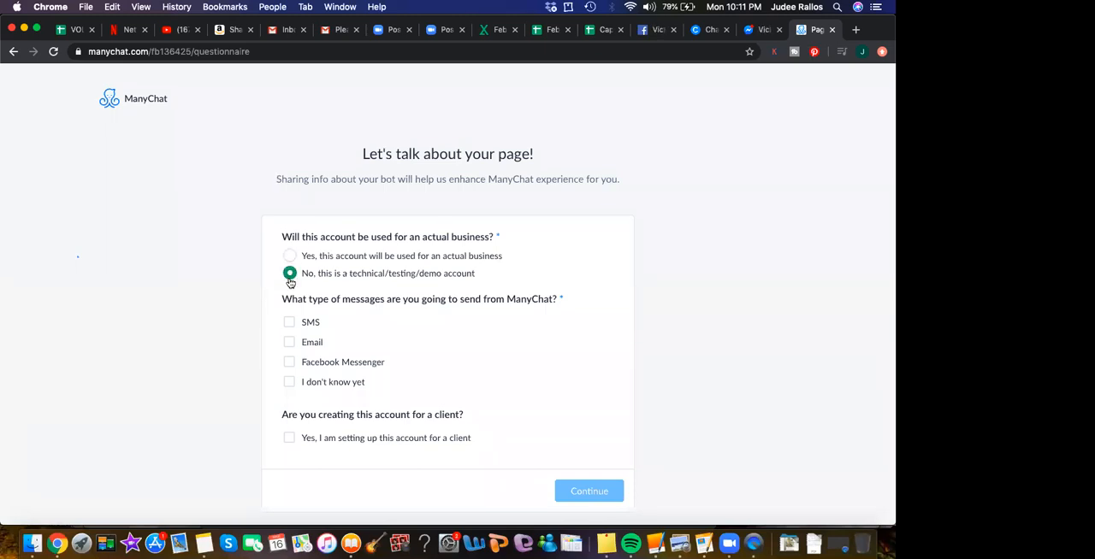
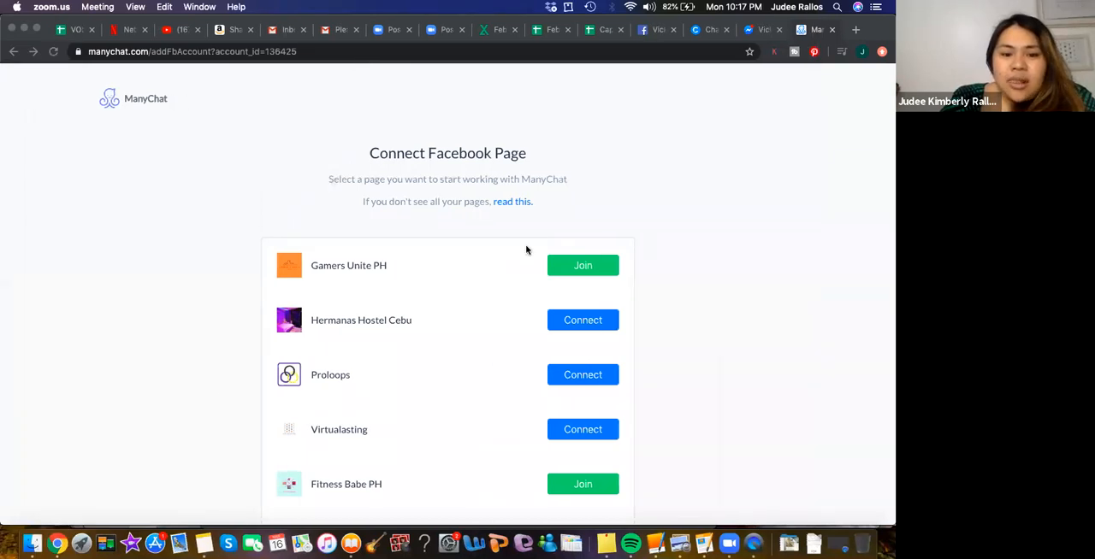
- Find the We Love Cebu page in the Facebook page list and connect it to the new account
scroll(721, 385, down, 3)
scroll(721, 388, down, 9)
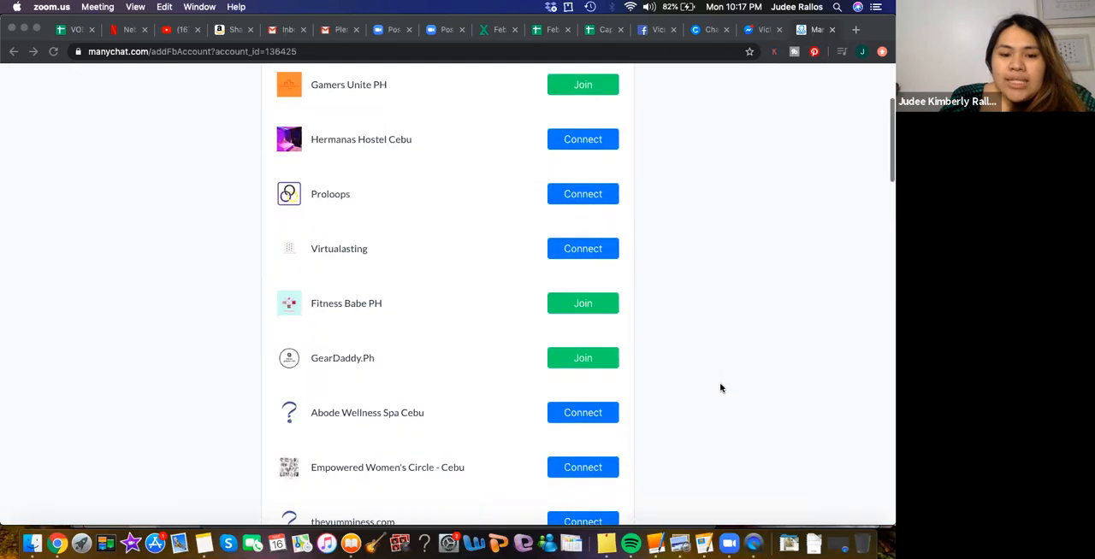
scroll(720, 389, down, 14)
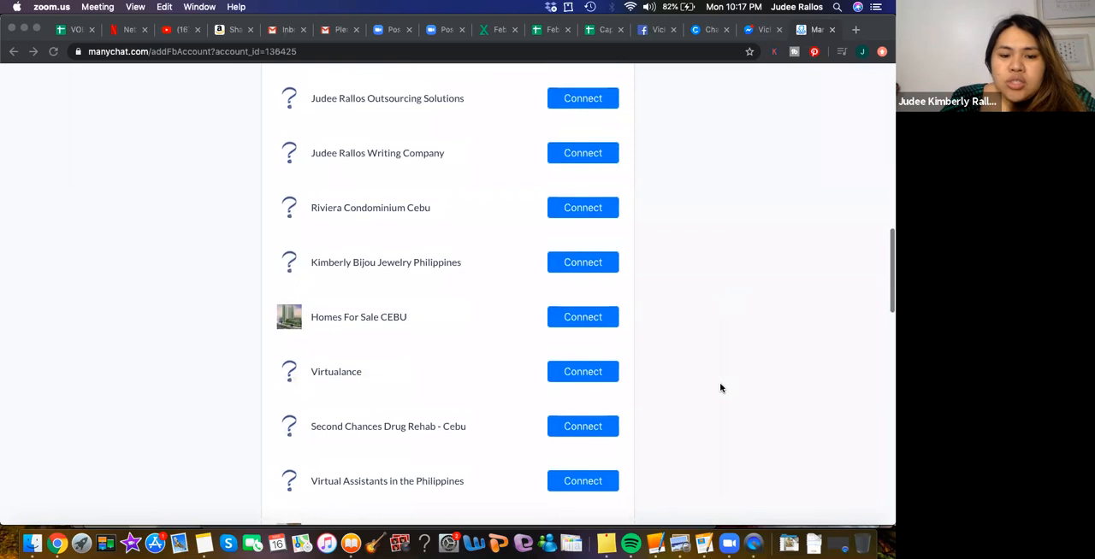
scroll(720, 388, down, 8)
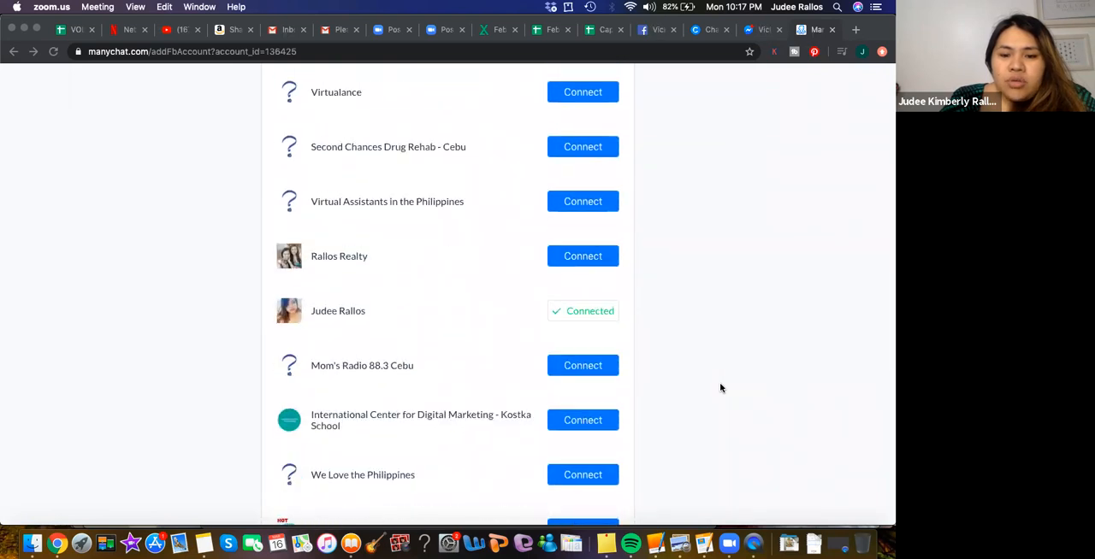
scroll(720, 388, down, 5)
scroll(720, 388, down, 8)
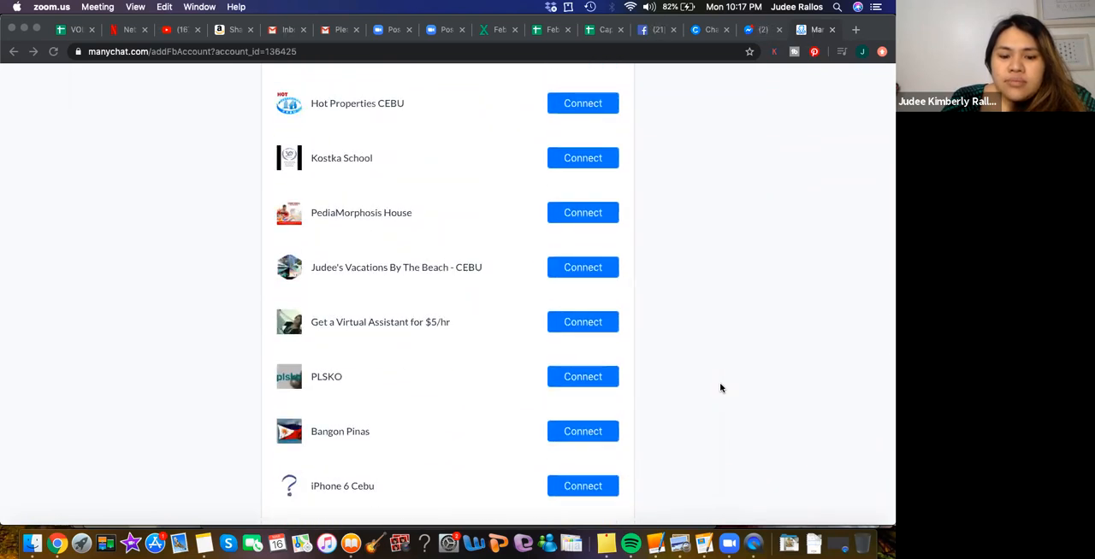
scroll(720, 389, down, 12)
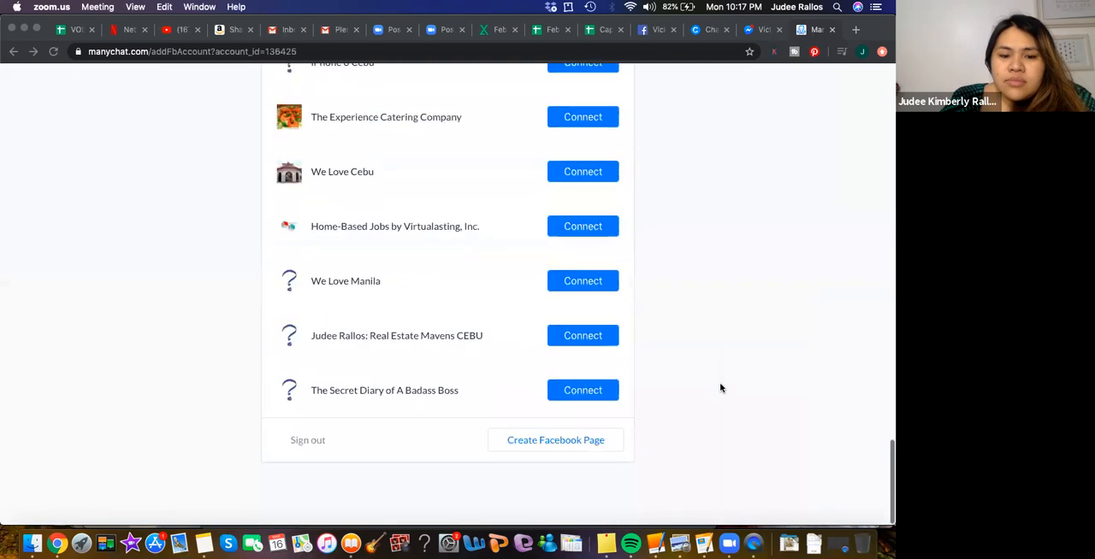
scroll(720, 389, up, 1)
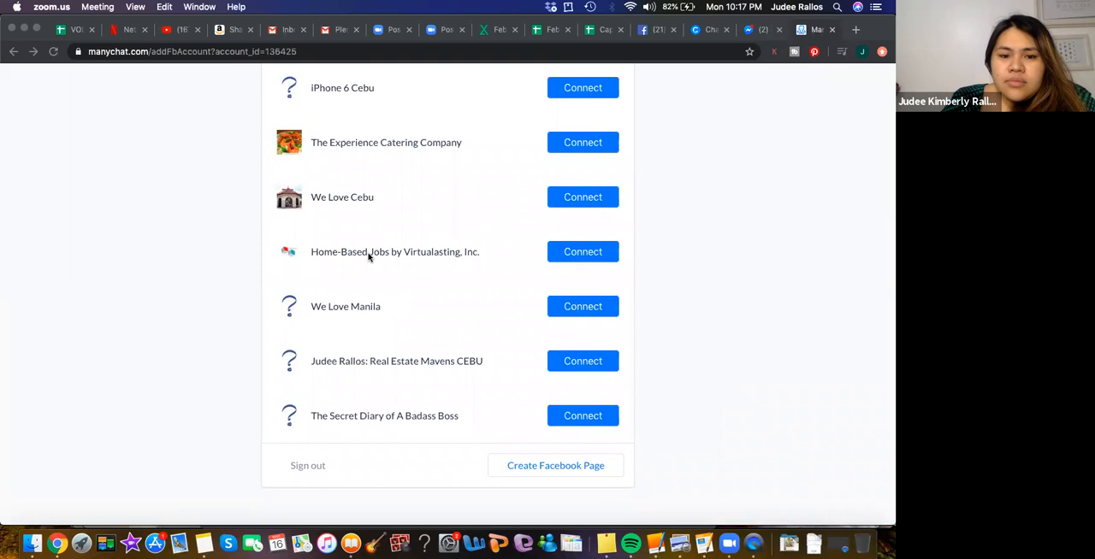
scroll(658, 291, up, 3)
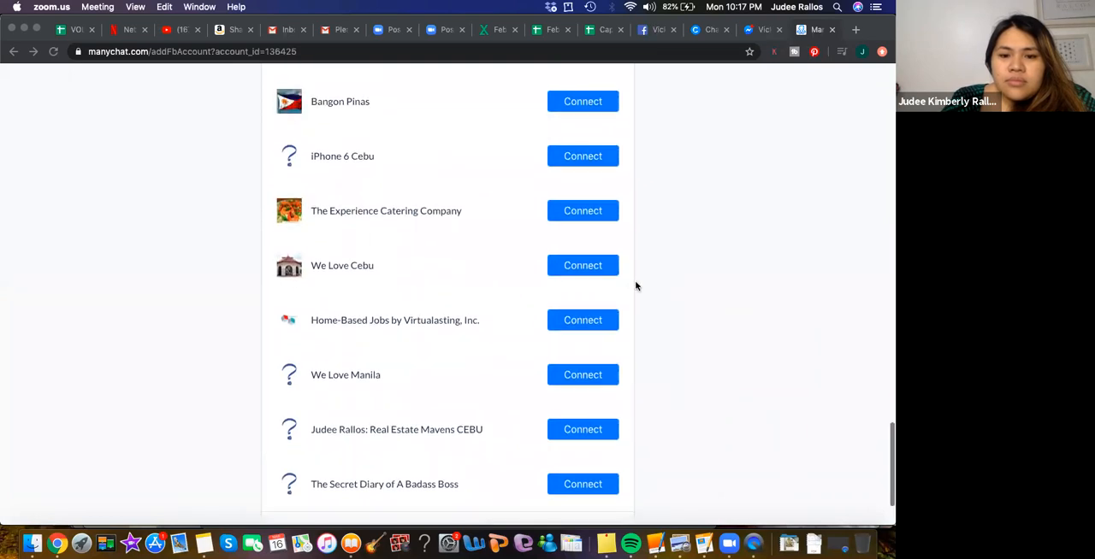
click(582, 267)
click(582, 268)
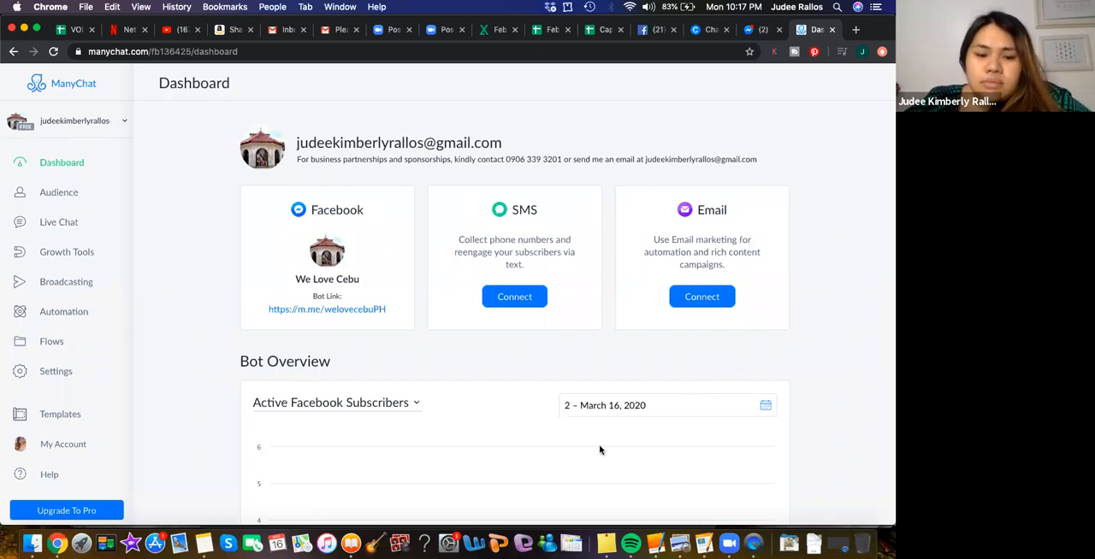
- Review the dashboard's bot overview of Facebook subscribers and the Audience section
scroll(599, 450, down, 5)
scroll(600, 450, down, 2)
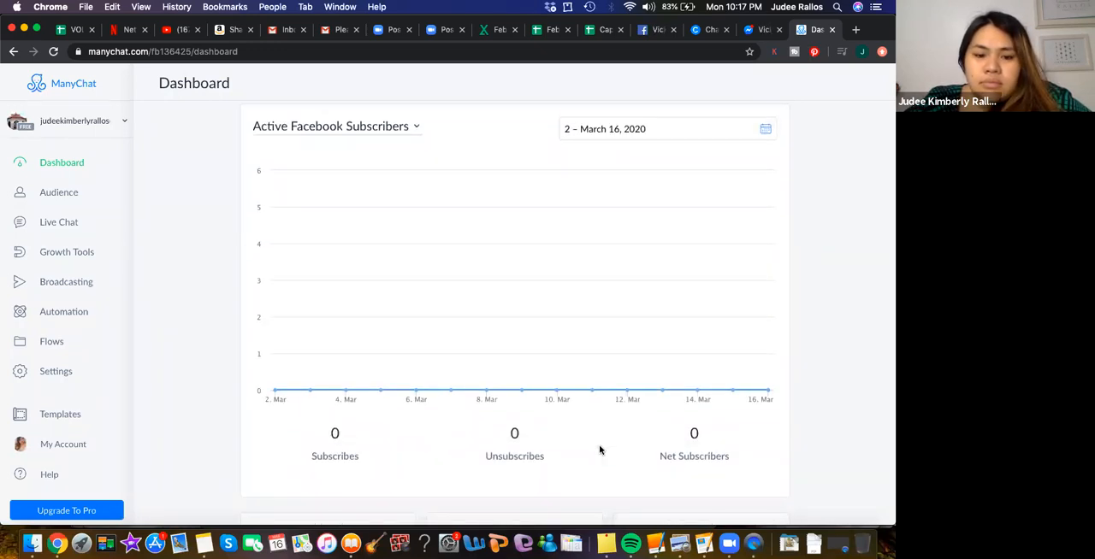
scroll(511, 223, up, 1)
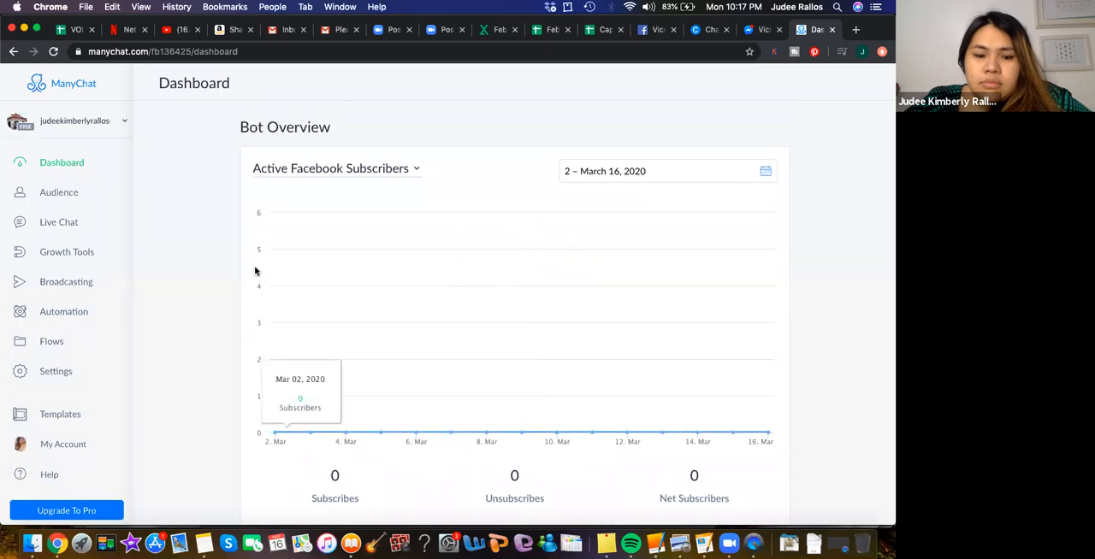
click(74, 196)
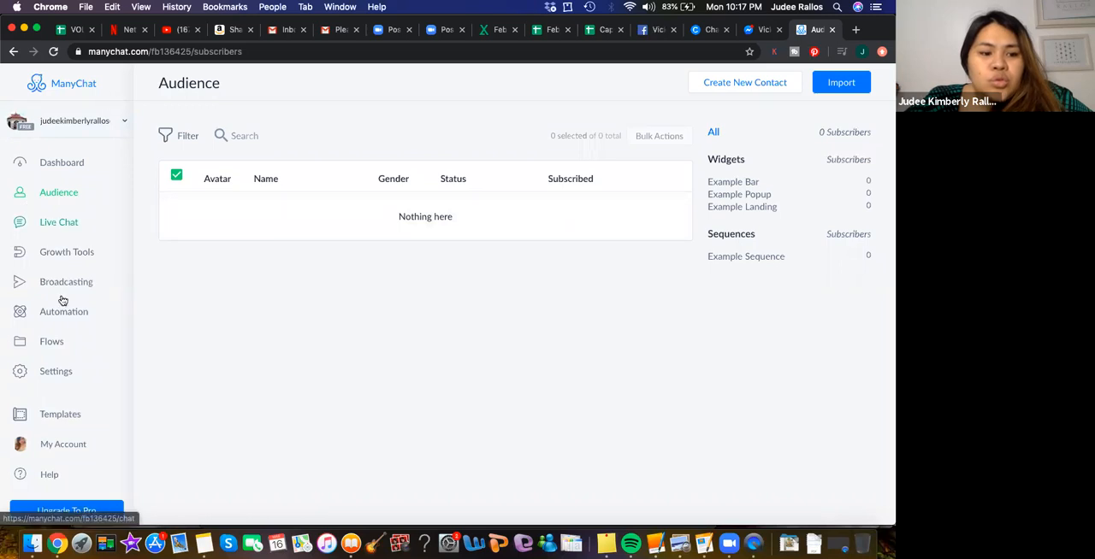
- Open the automation's Welcome Message for editing and start its text with "Hey"
click(71, 320)
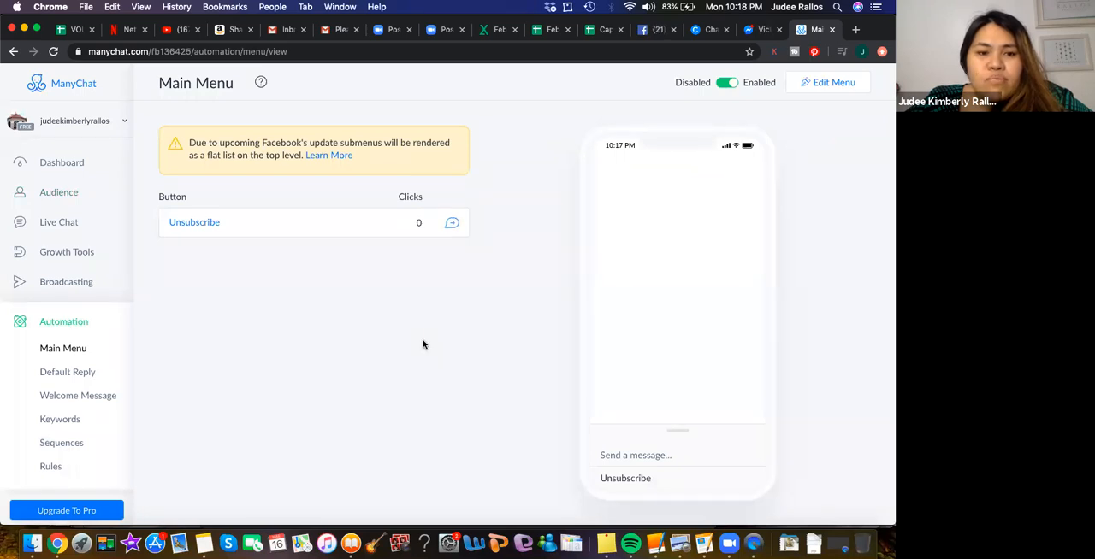
click(70, 396)
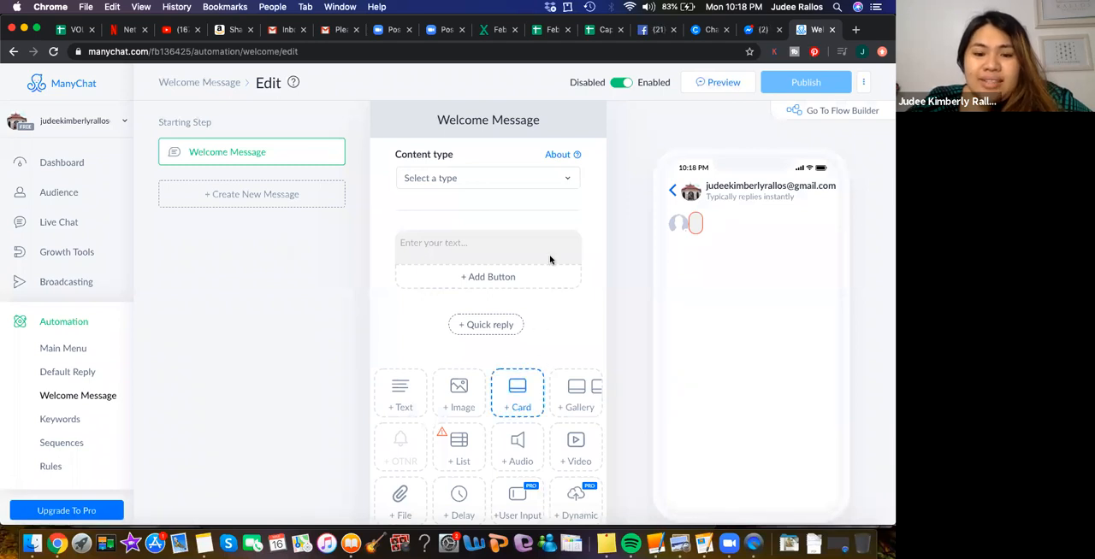
click(421, 249)
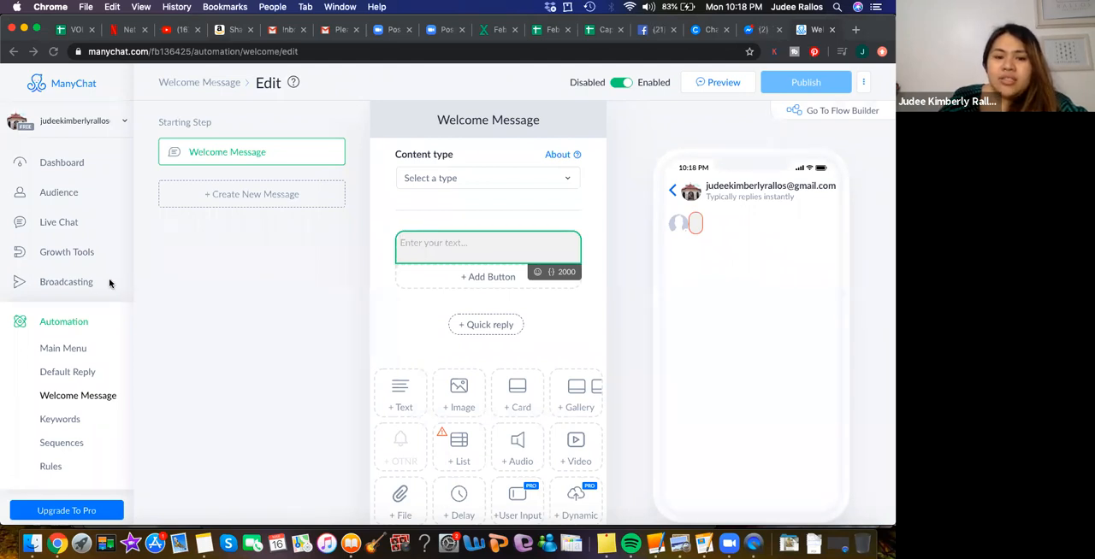
text(Wel)
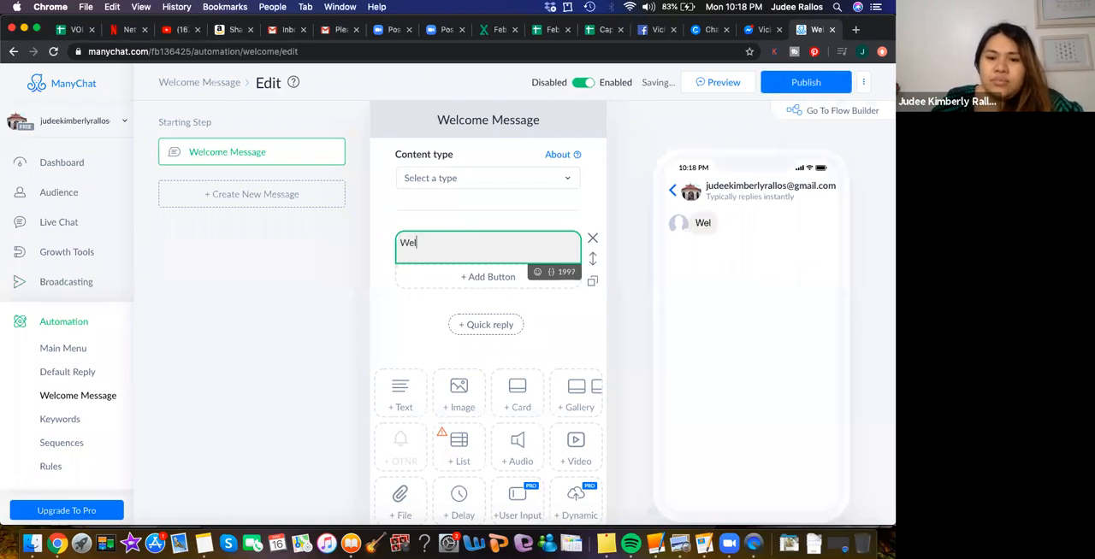
key(BackSpace)
key(BackSpace)
key(BackSpace)
text(Hey)
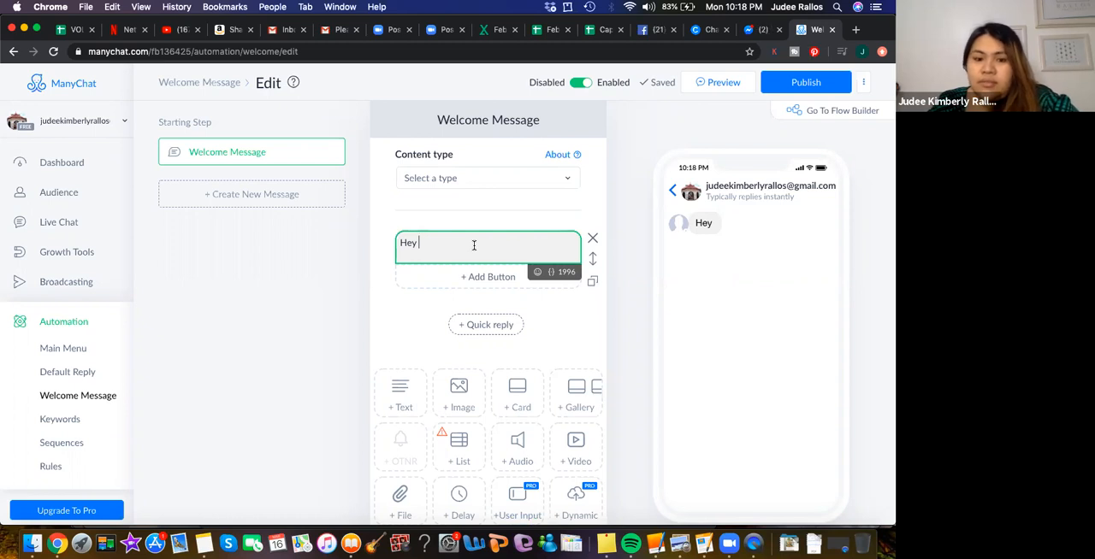
- Add the First Name variable in curly braces after "Hey" and end the greeting with an exclamation mark
text({)
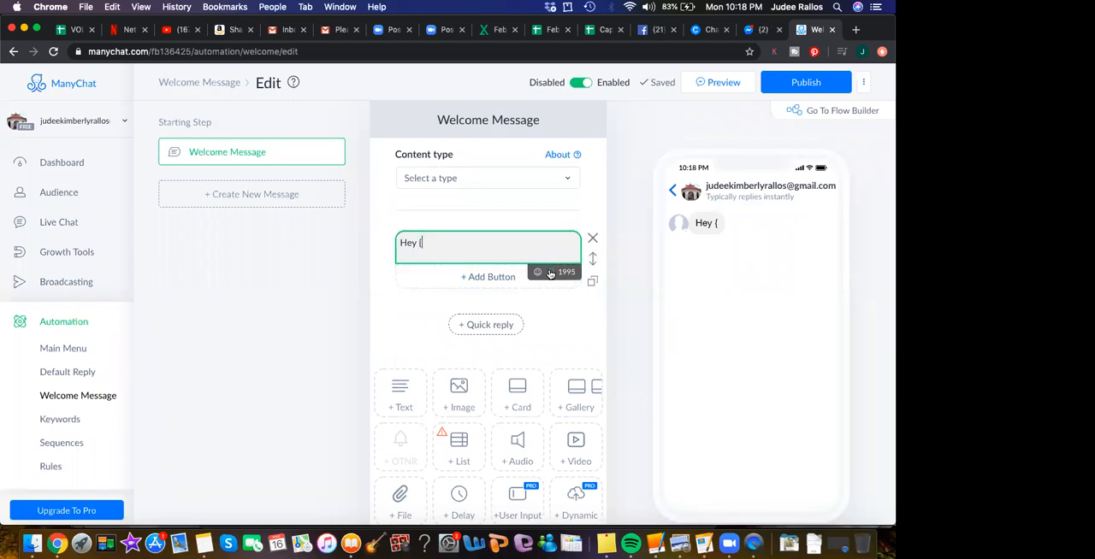
click(549, 272)
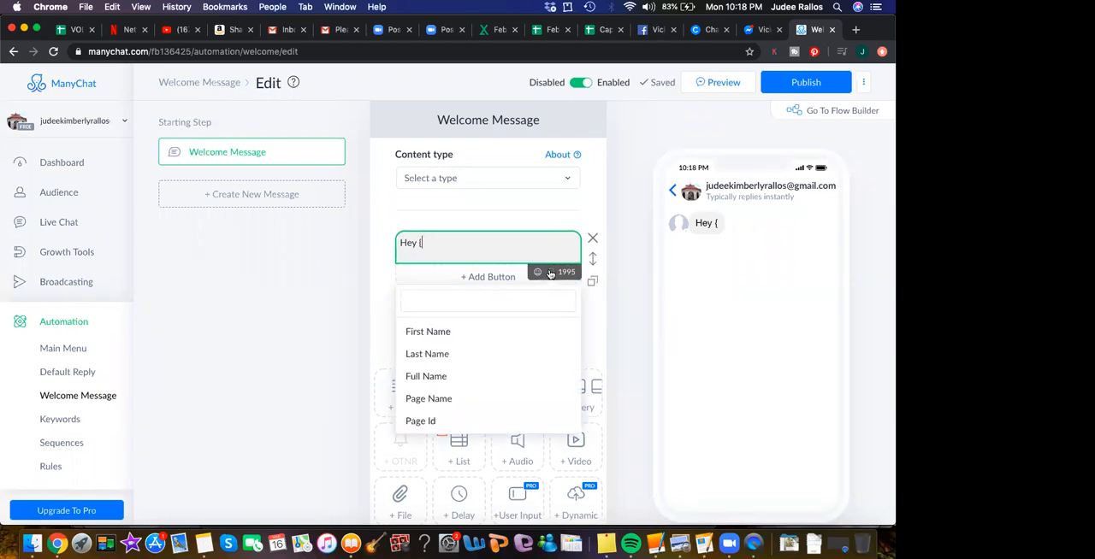
click(444, 332)
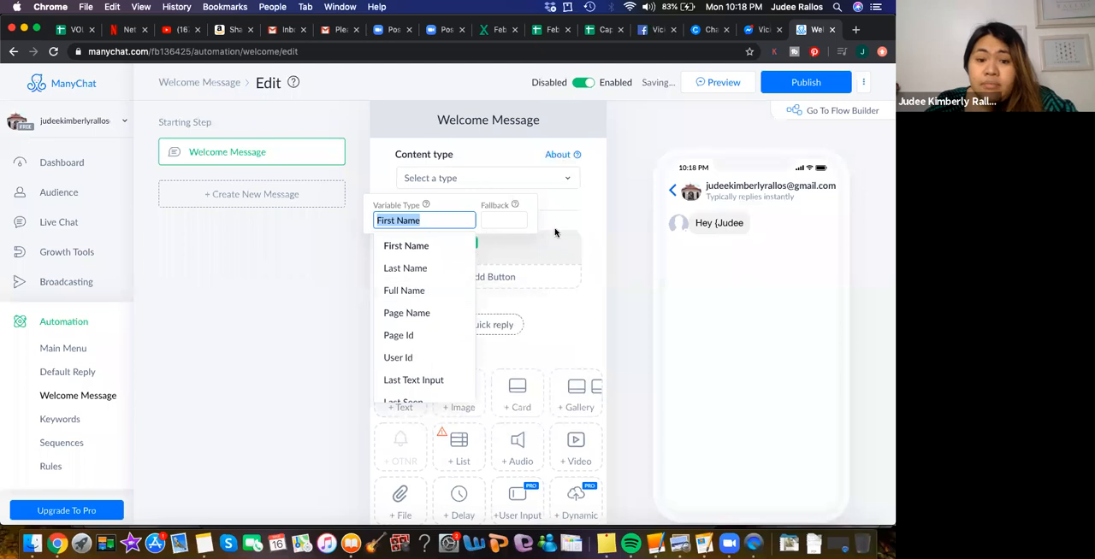
click(554, 233)
click(473, 250)
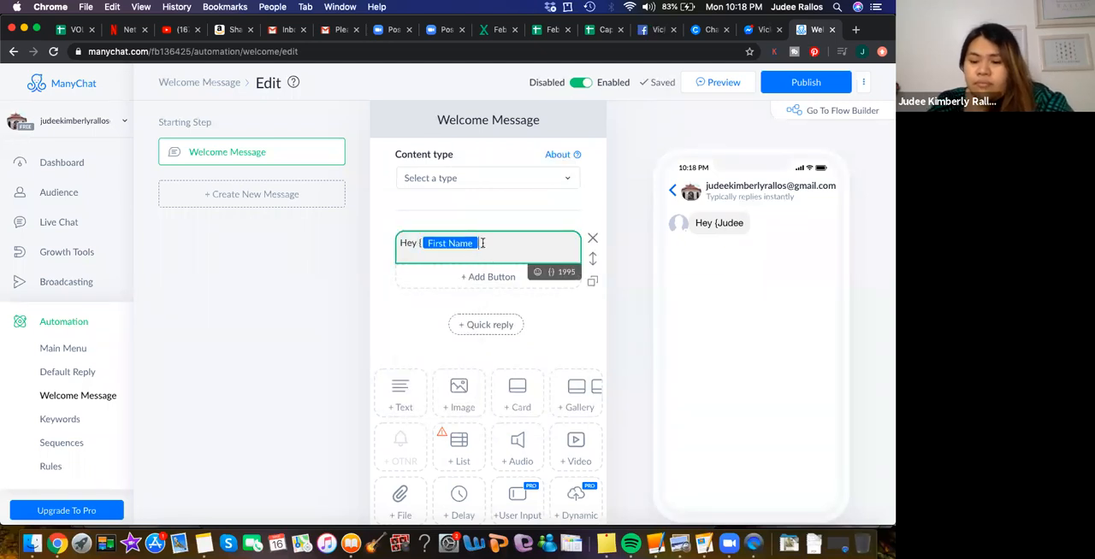
text(}!)
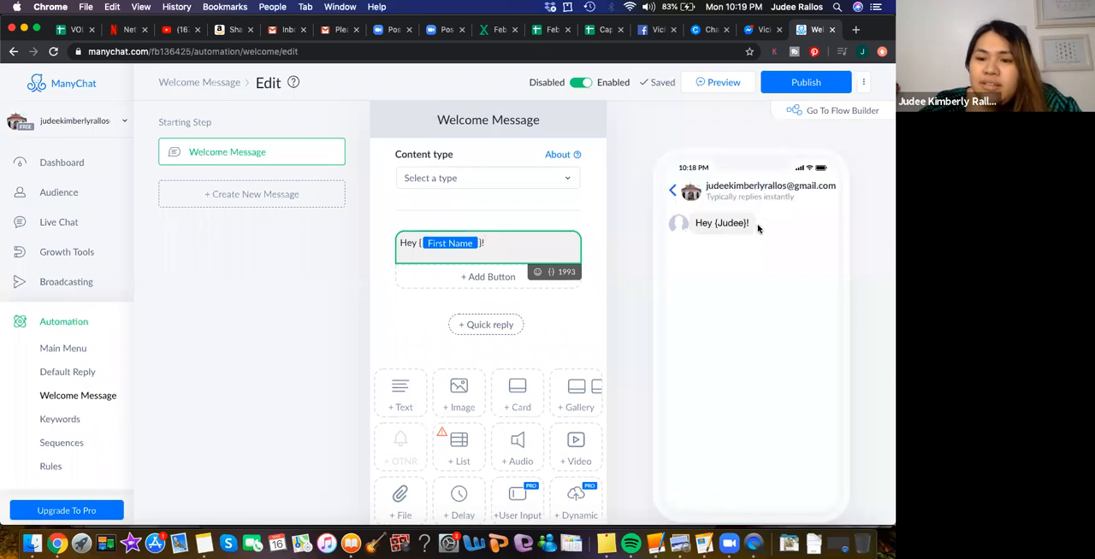
mouse_move(724, 218)
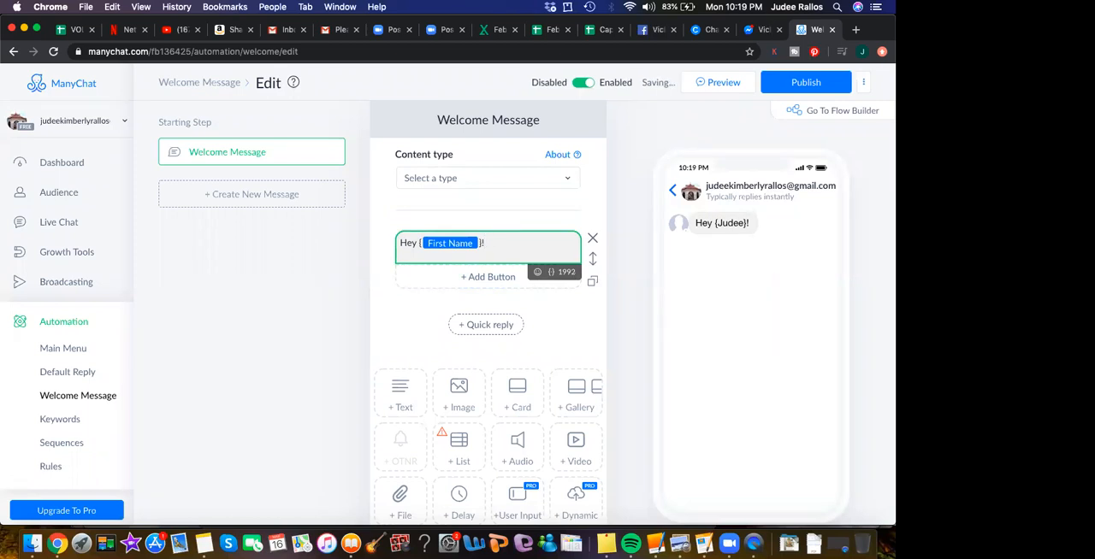
- Continue the welcome text with "Thank you for supporting We Love Cebu."
text(Thank)
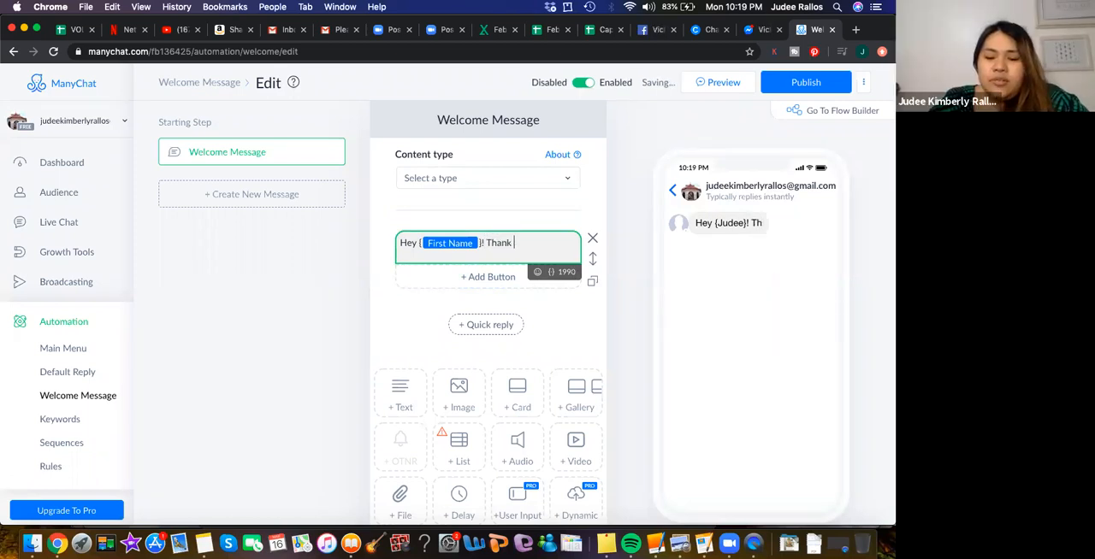
text( you forsupporti)
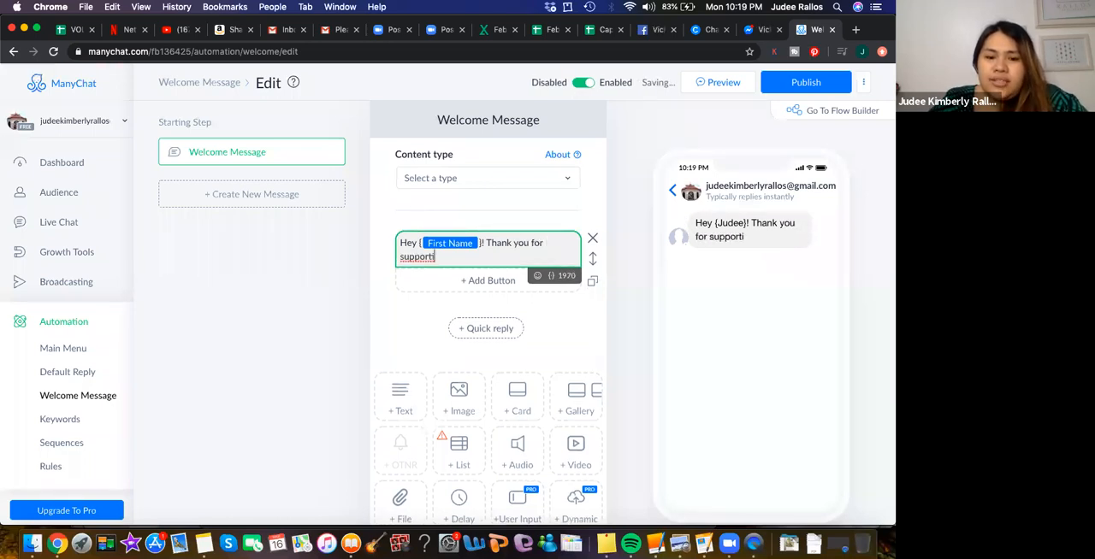
text(ng We Love)
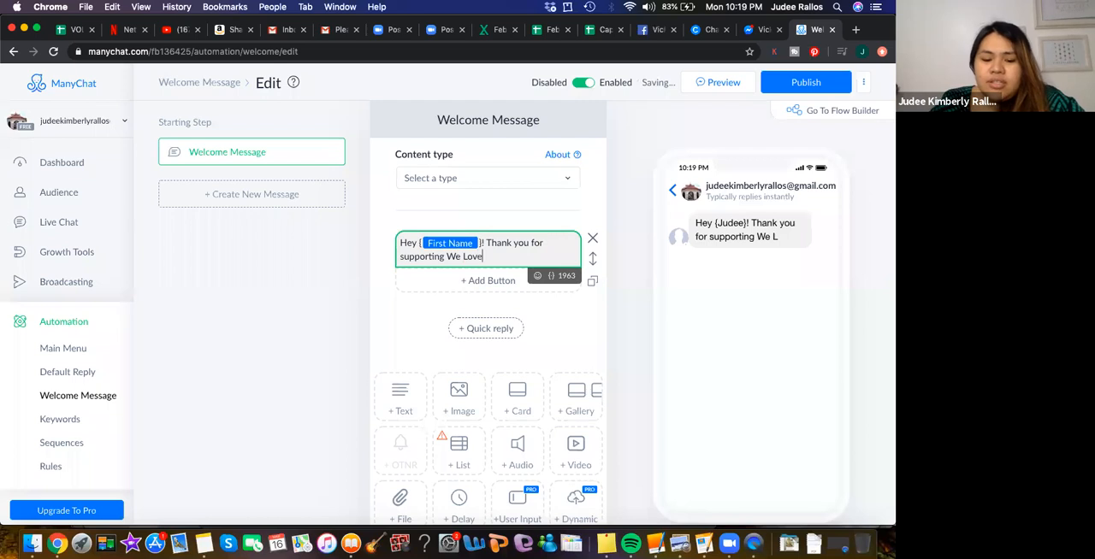
text( Cebu)
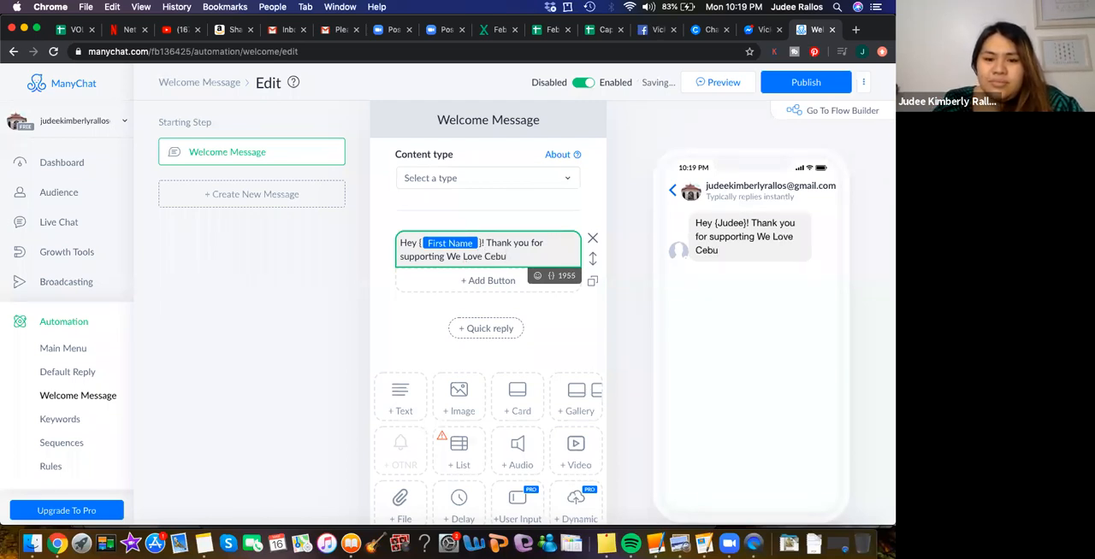
text(.)
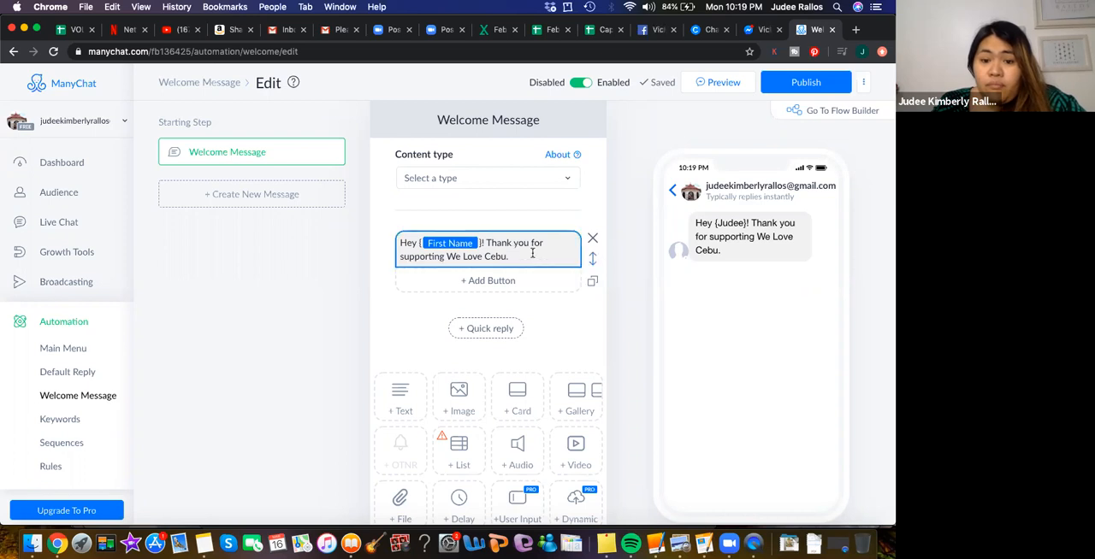
- Finish the welcome text with the question "How can I help you?"
text(H)
key(BackSpace)
text(How can I help)
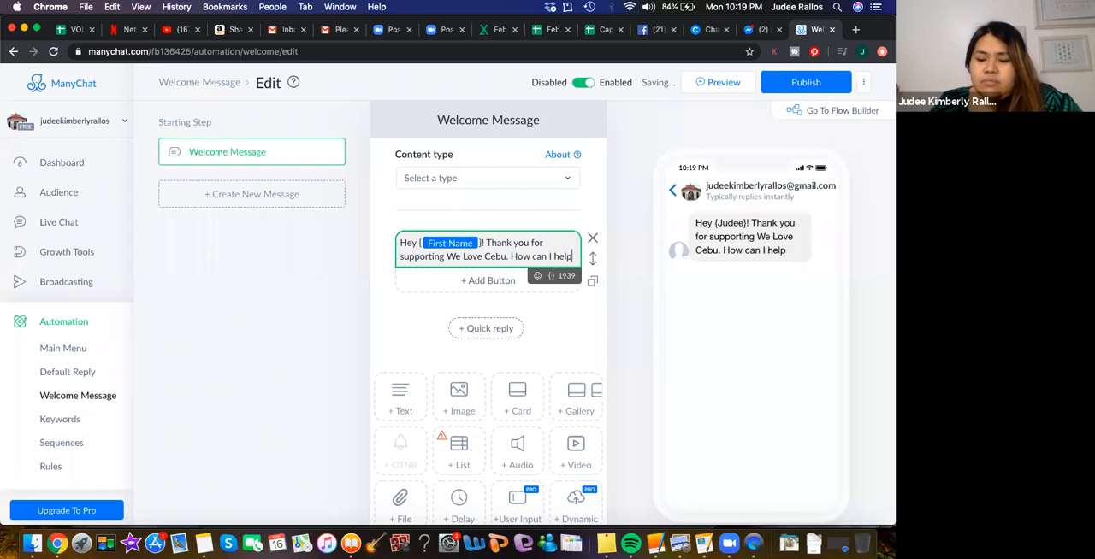
text( you?)
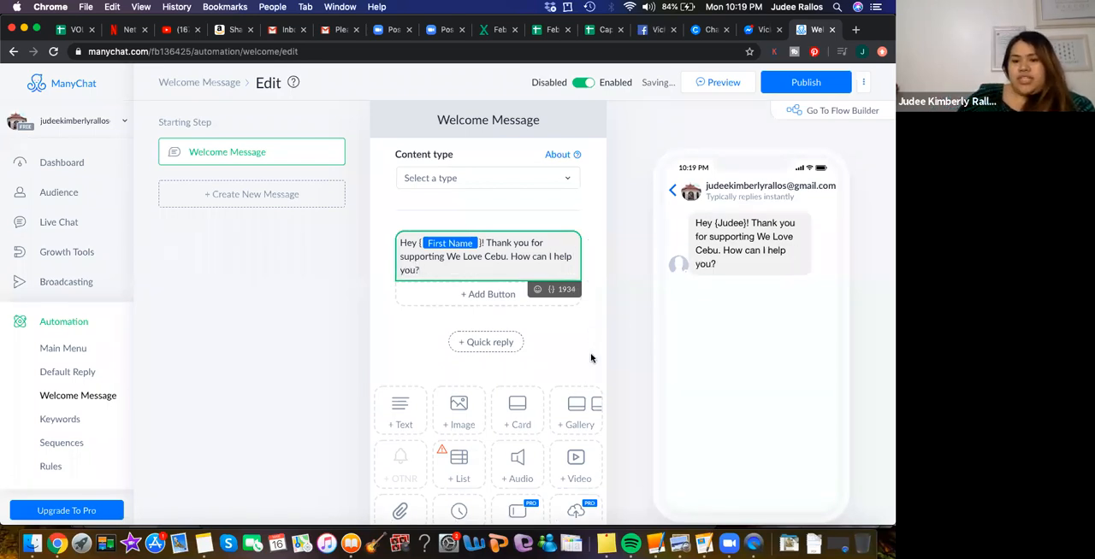
click(580, 351)
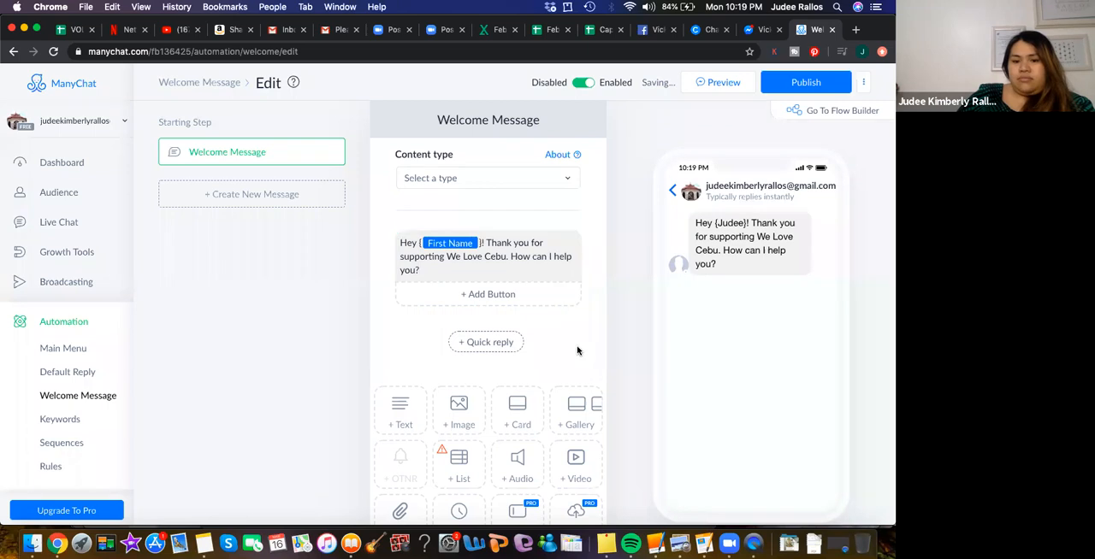
- Add a button below the welcome text, look through its available actions, and open its settings for editing
click(496, 296)
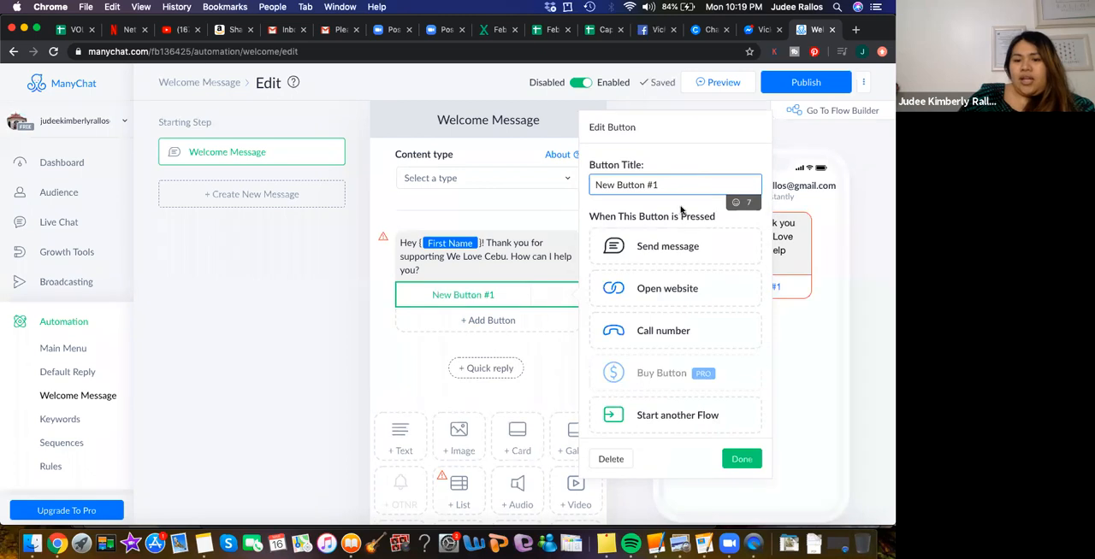
scroll(682, 426, down, 2)
scroll(683, 426, down, 4)
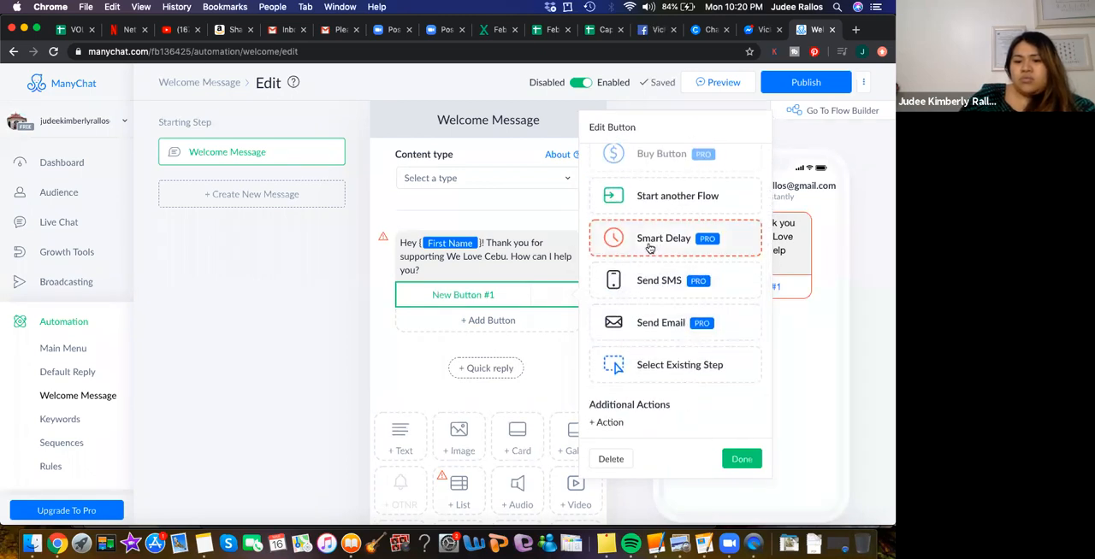
click(408, 343)
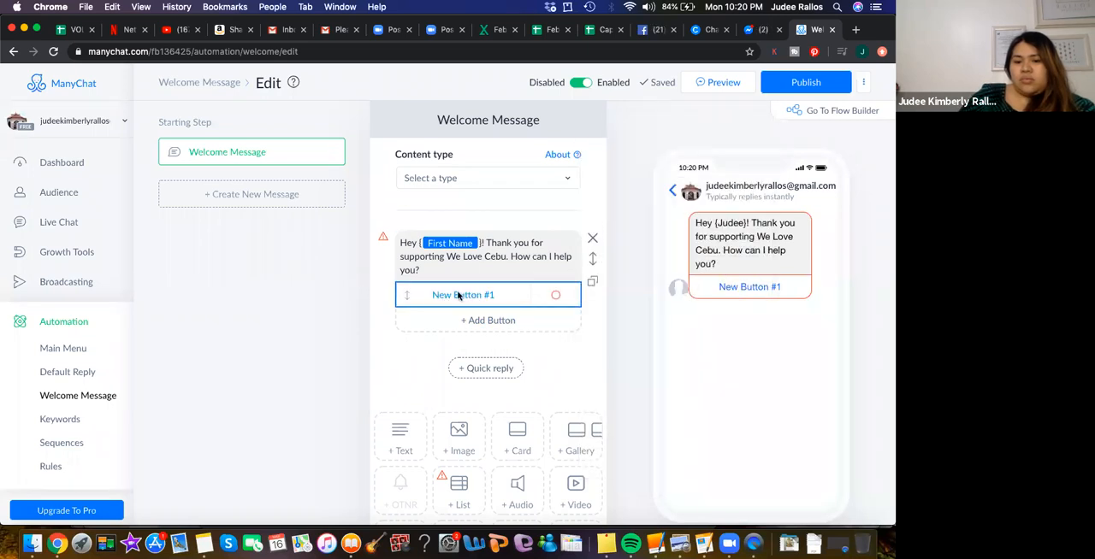
click(484, 294)
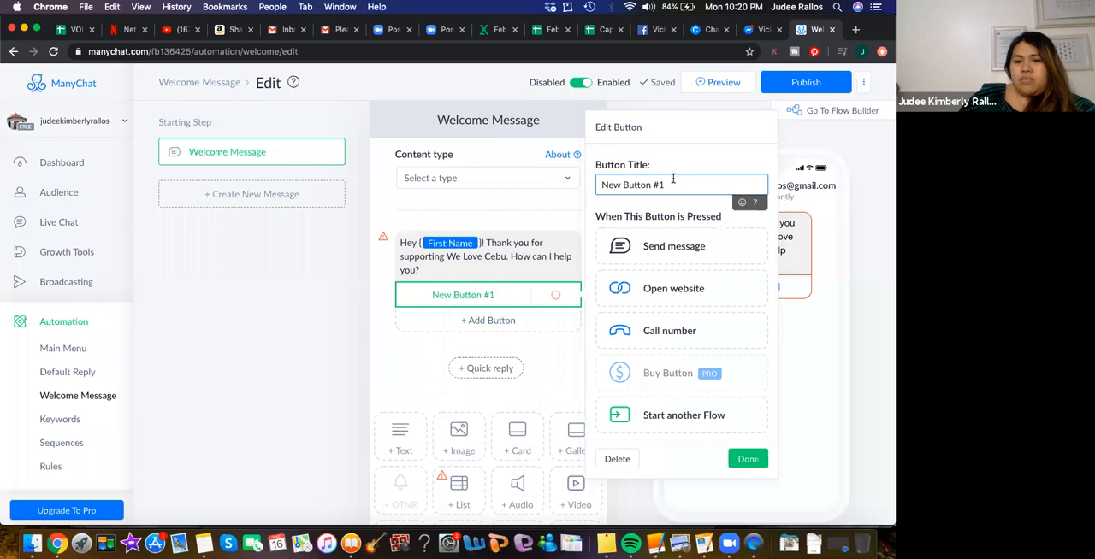
drag(663, 178, 601, 184)
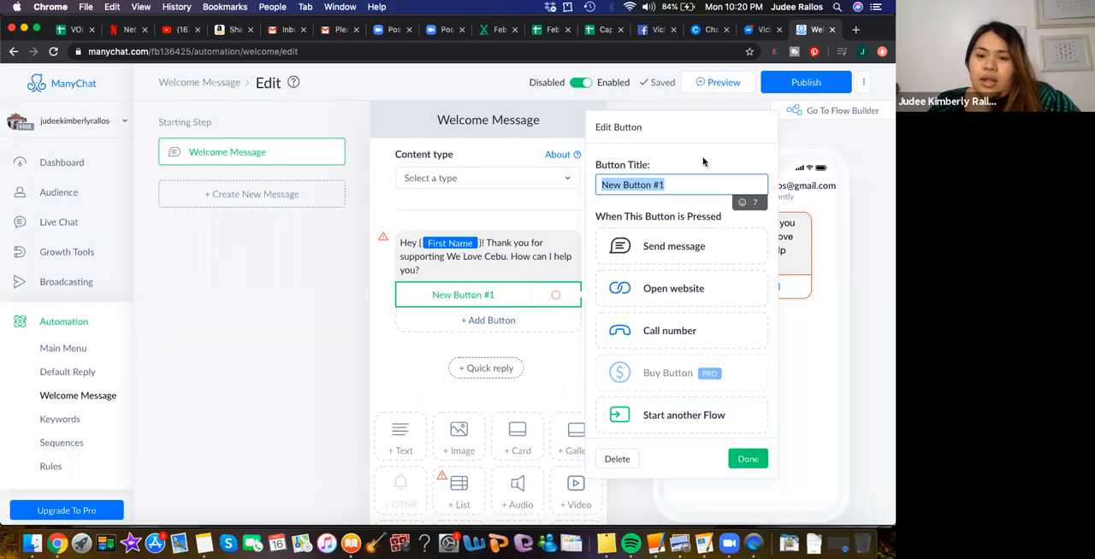
text(I)
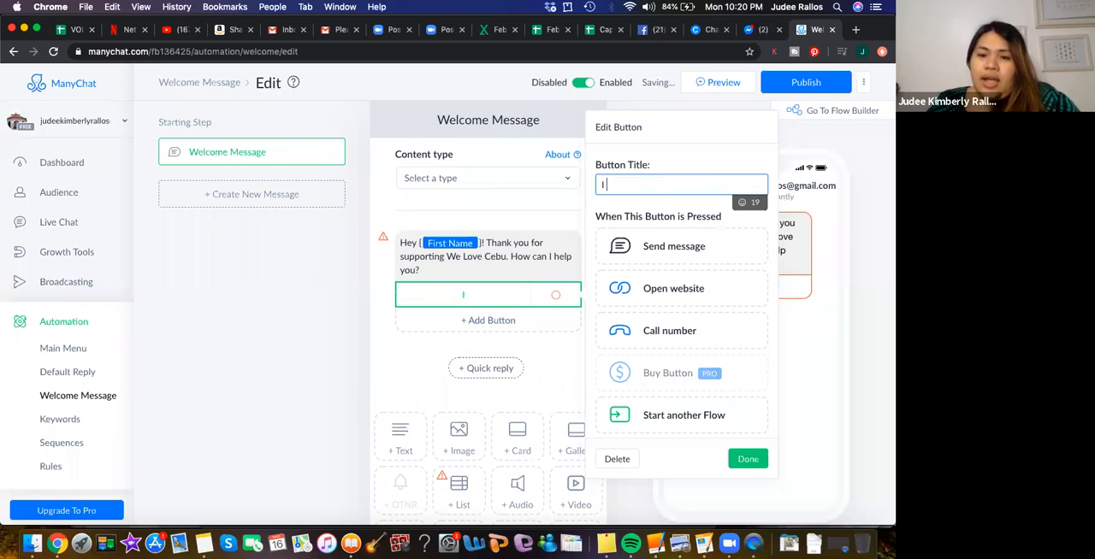
text( want to know)
text(more abou)
key(BackSpace)
key(BackSpace)
key(BackSpace)
key(BackSpace)
key(BackSpace)
key(BackSpace)
key(BackSpace)
key(BackSpace)
key(BackSpace)
key(BackSpace)
key(BackSpace)
key(BackSpace)
key(BackSpace)
key(BackSpace)
key(BackSpace)
key(BackSpace)
key(BackSpace)
key(BackSpace)
key(BackSpace)
key(BackSpace)
key(BackSpace)
key(BackSpace)
key(BackSpace)
key(BackSpace)
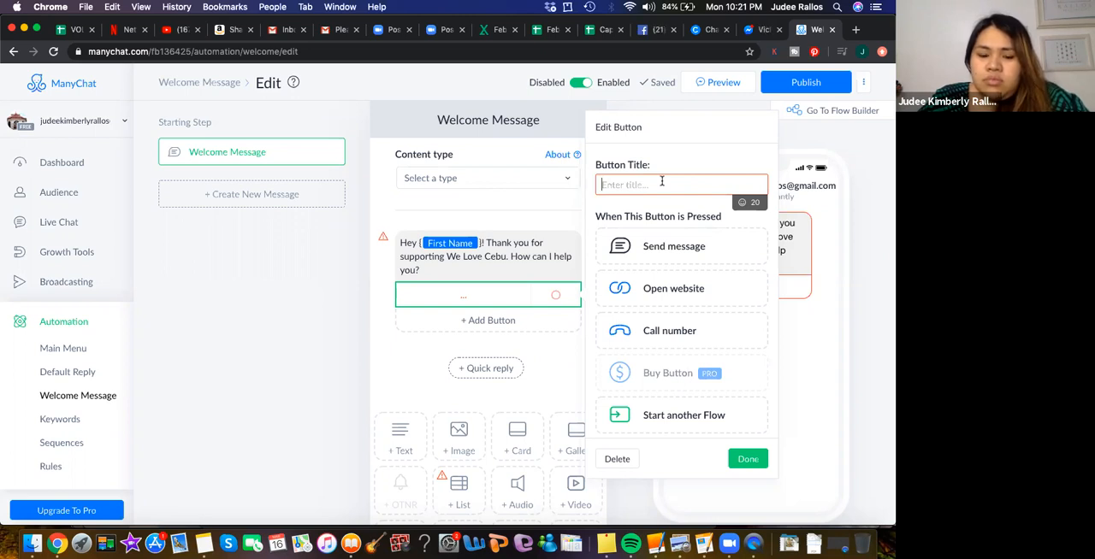
- Title the first welcome message button "Tourist Packages" and close its settings
text(T)
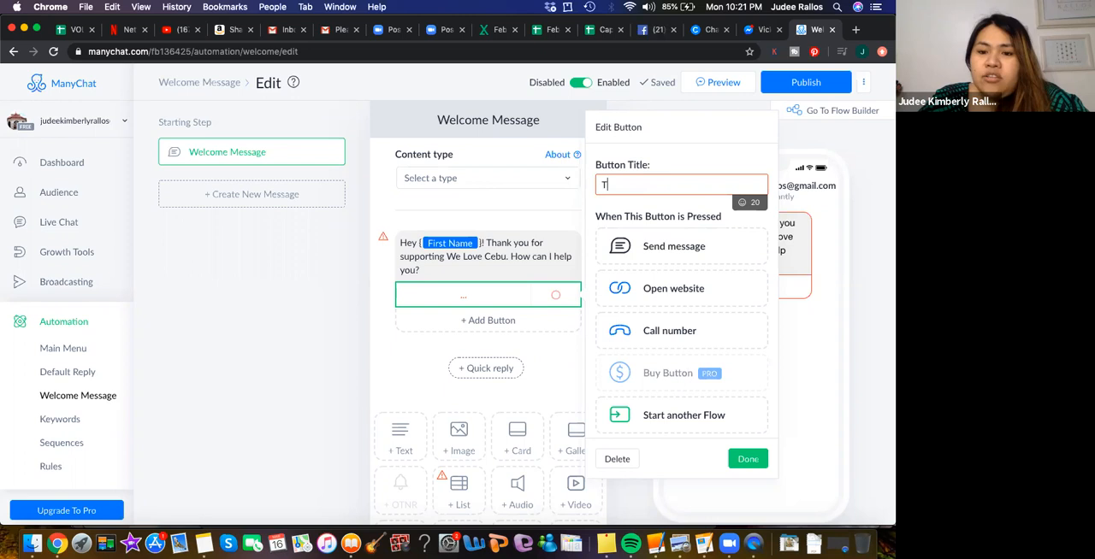
text(ourist )
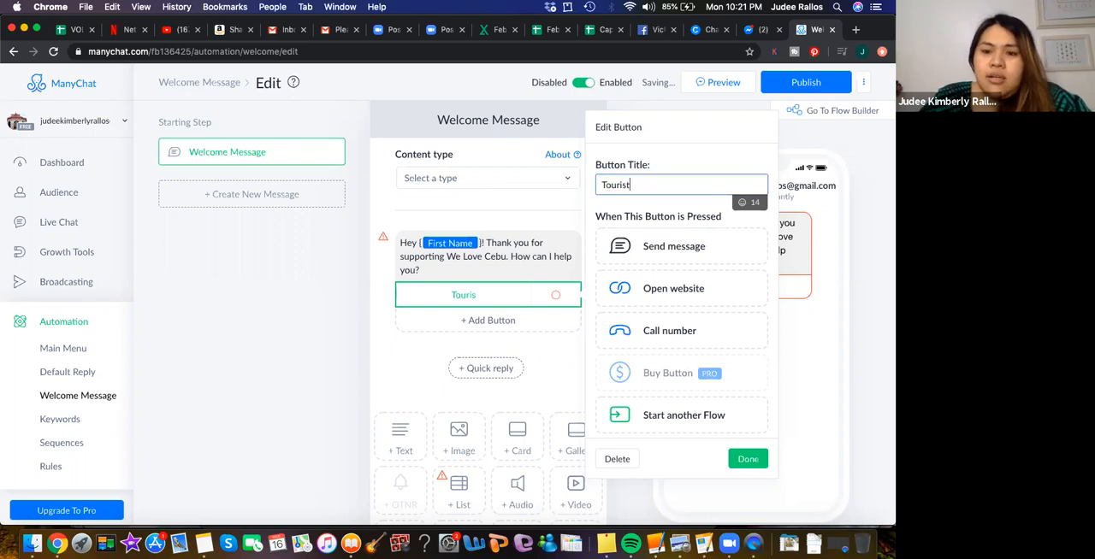
text(Packages)
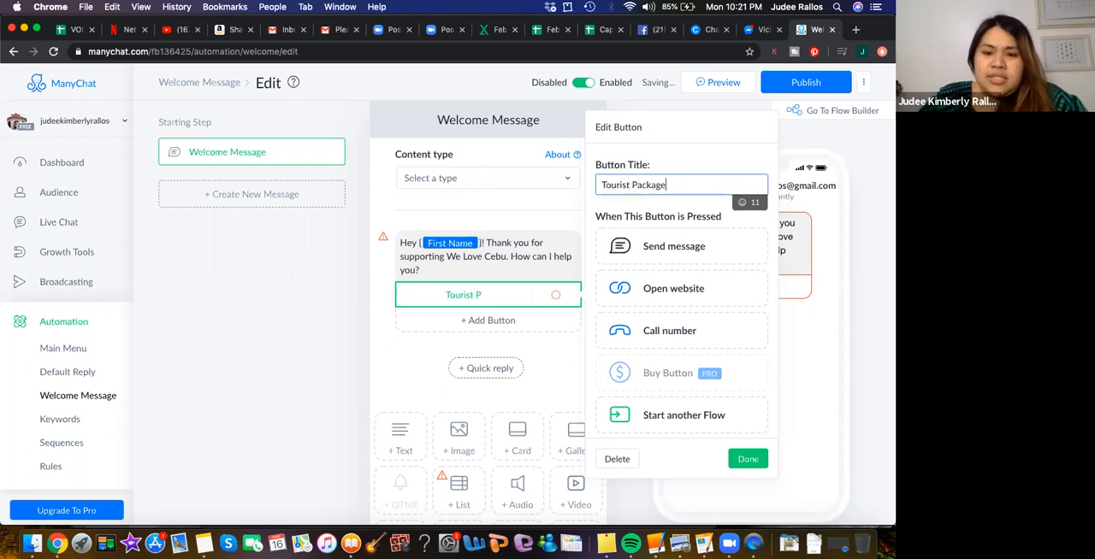
click(824, 331)
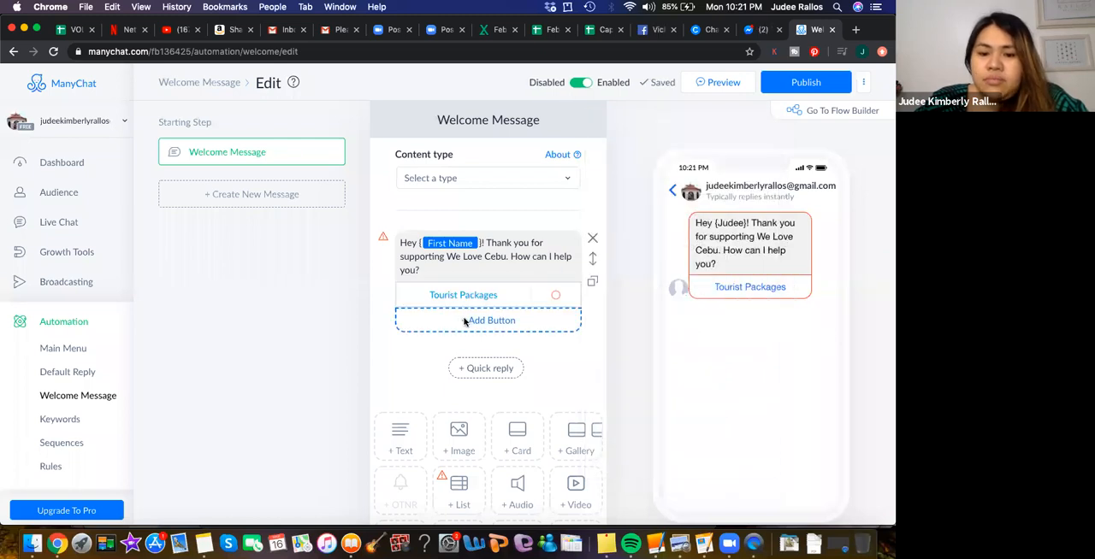
- Examine the additional actions available for the Tourist Packages button
click(513, 296)
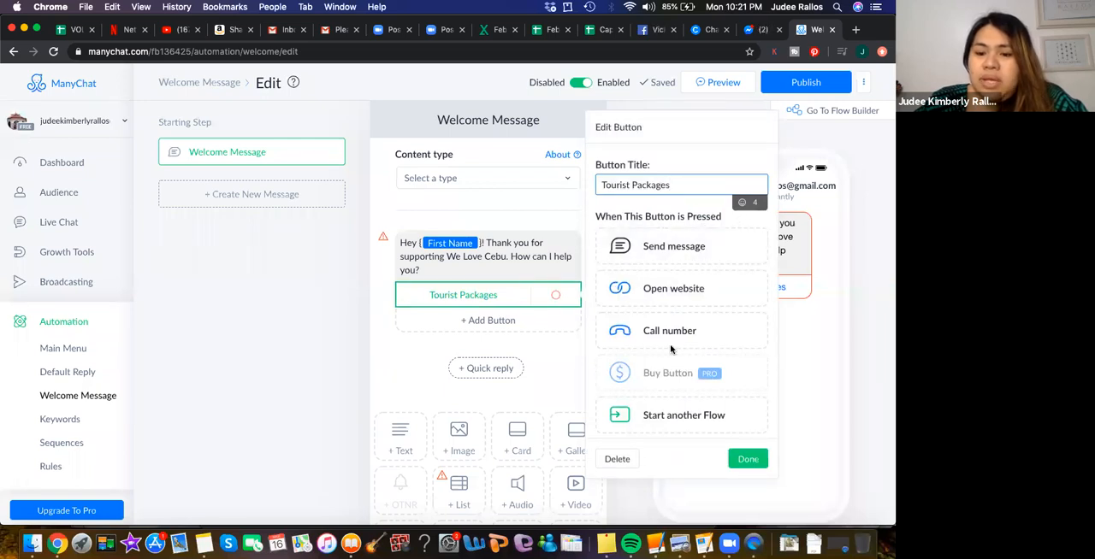
scroll(675, 352, down, 4)
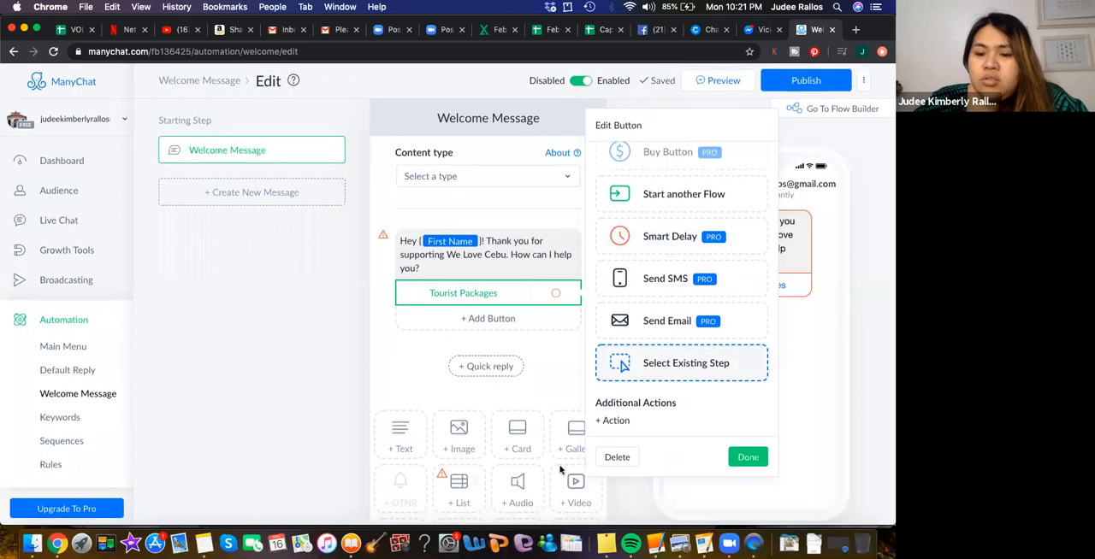
click(611, 422)
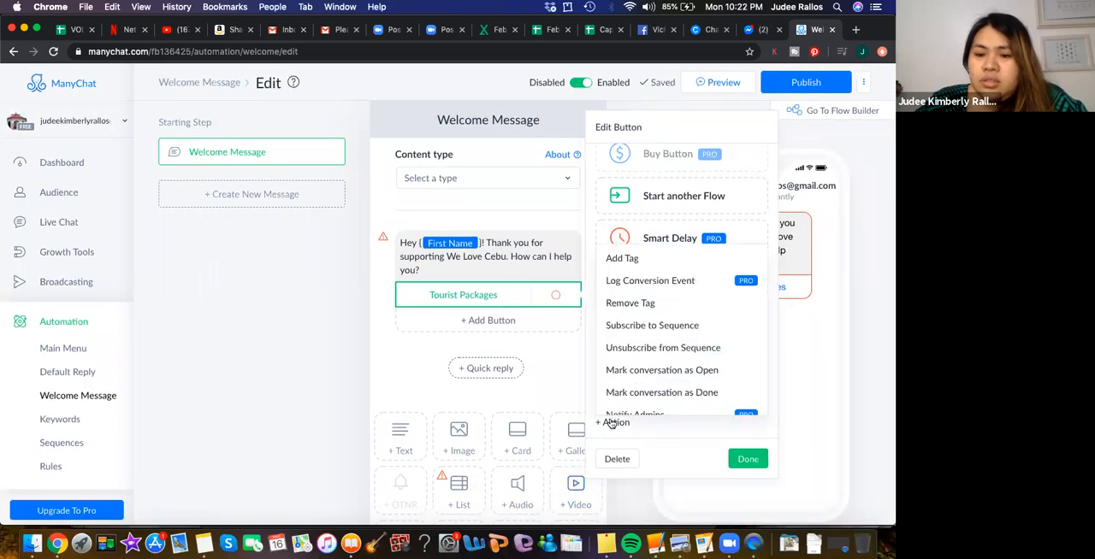
scroll(672, 373, down, 5)
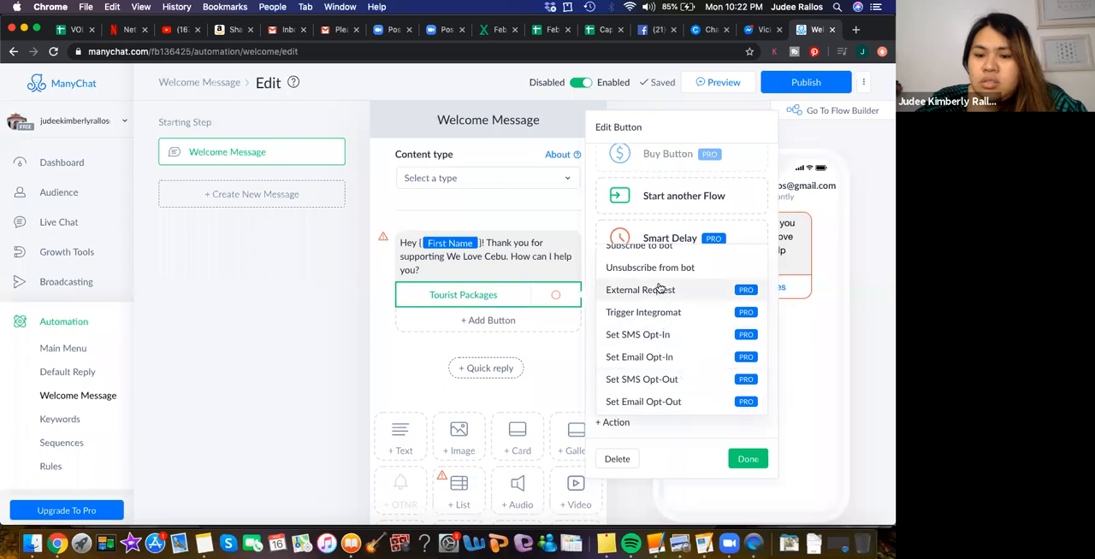
scroll(659, 288, up, 5)
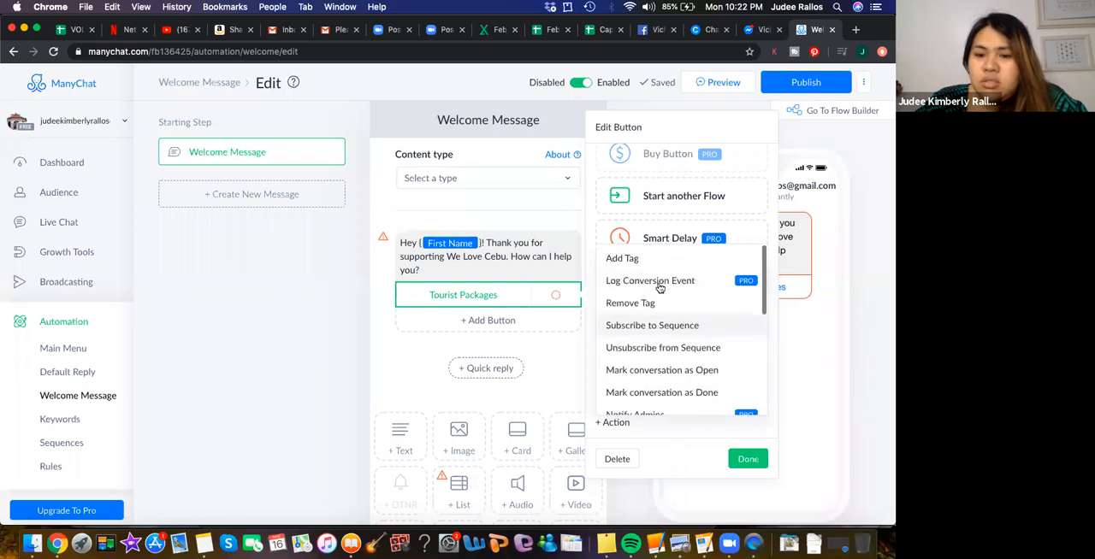
click(561, 377)
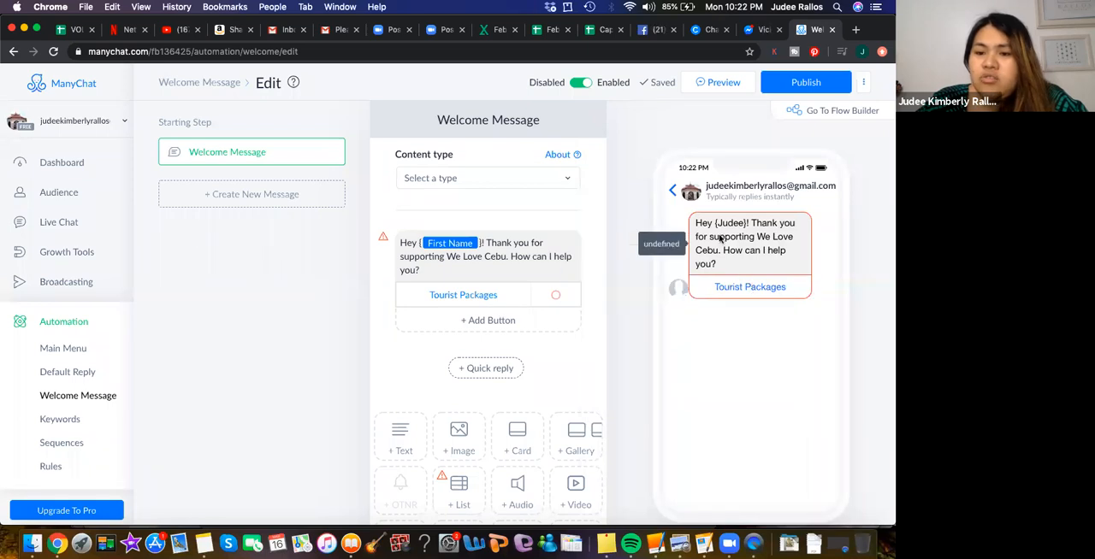
- Set the Tourist Packages button to start another flow
click(511, 294)
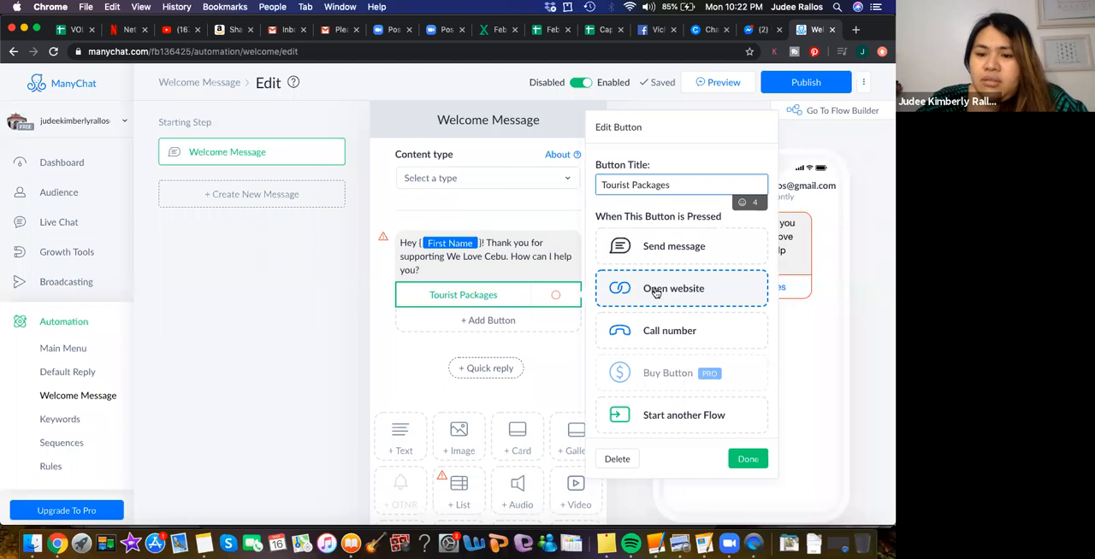
scroll(654, 359, down, 2)
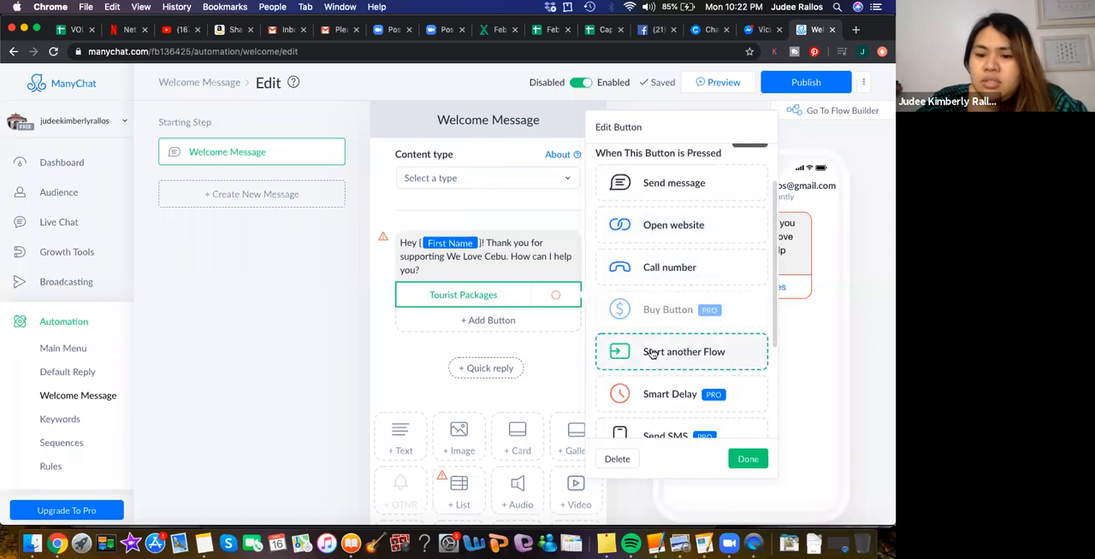
click(653, 353)
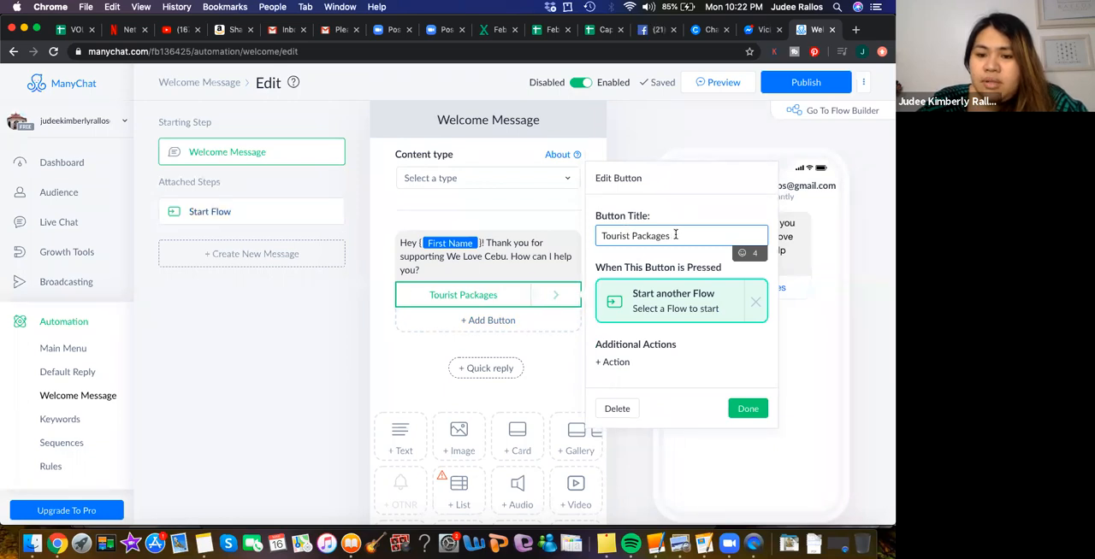
- Set the existing Welcome Message step as the next step of the button's Start Flow step, and return to the welcome message
click(557, 297)
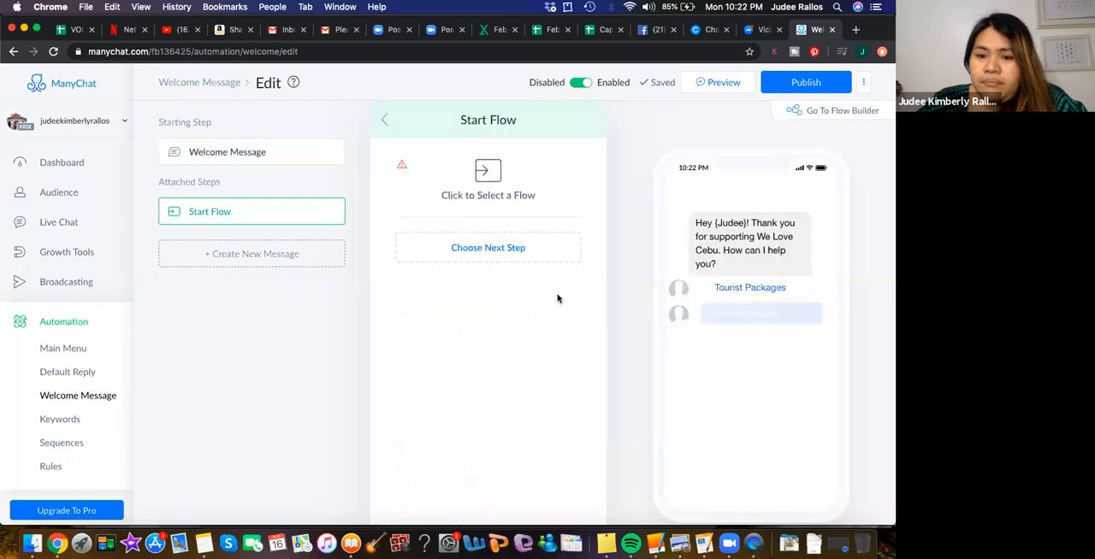
click(513, 247)
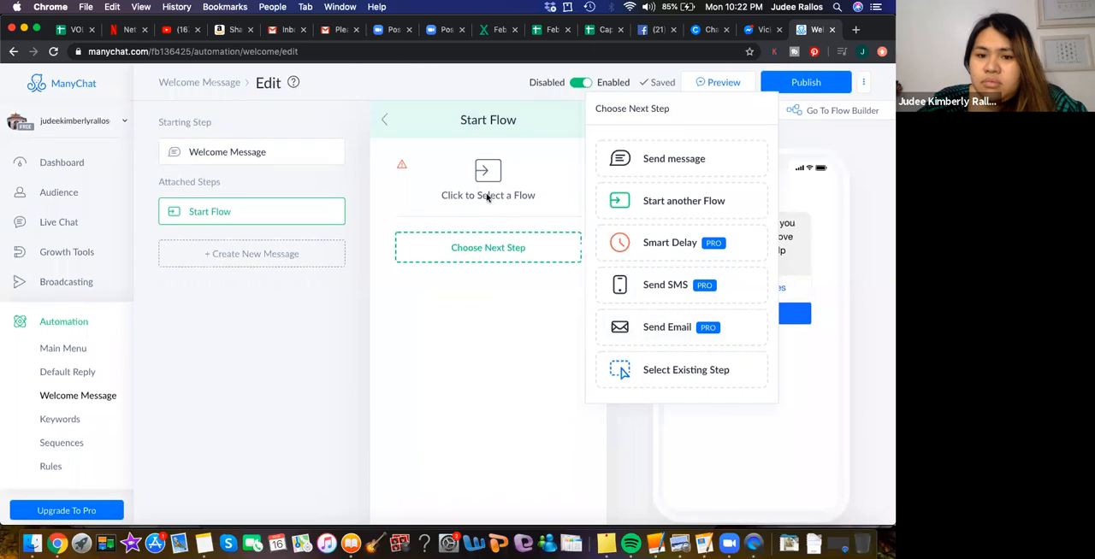
click(386, 120)
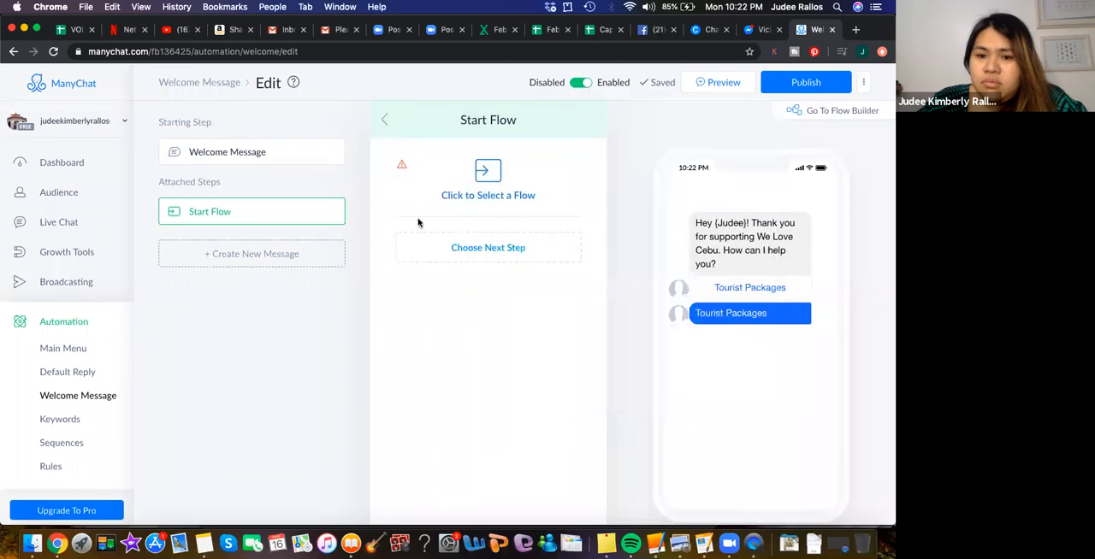
click(489, 250)
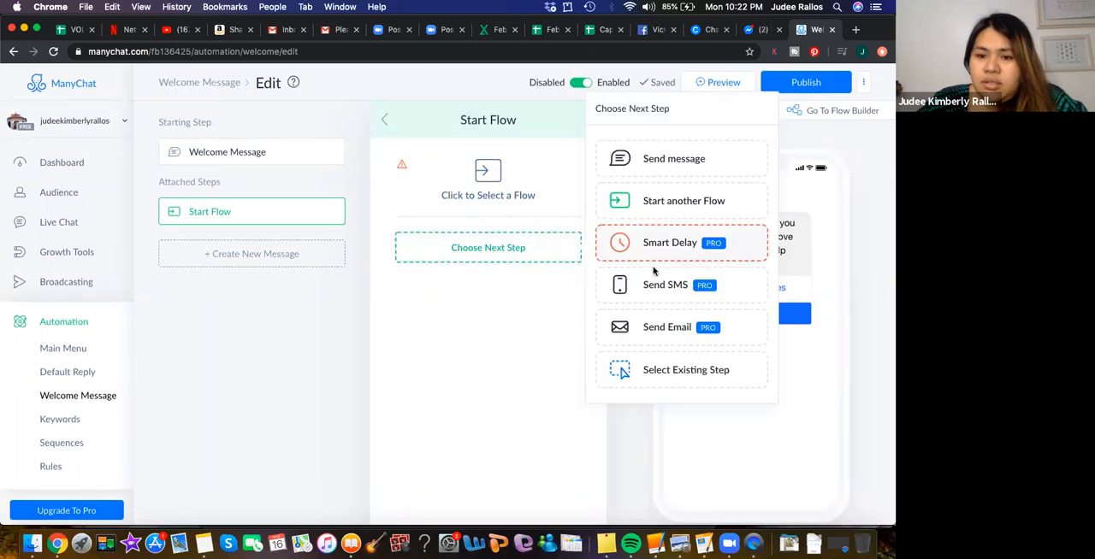
click(664, 373)
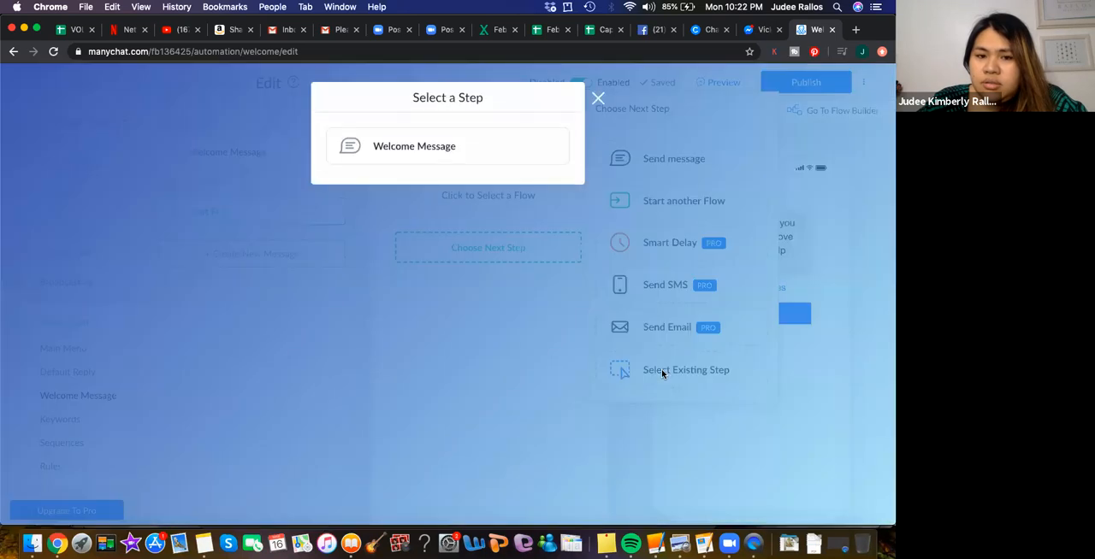
click(415, 146)
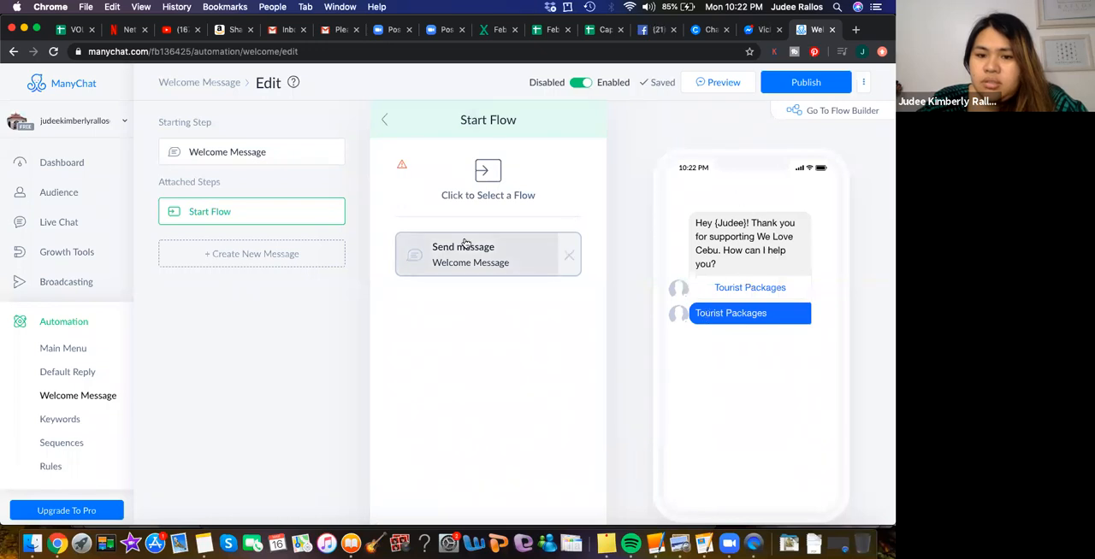
click(385, 119)
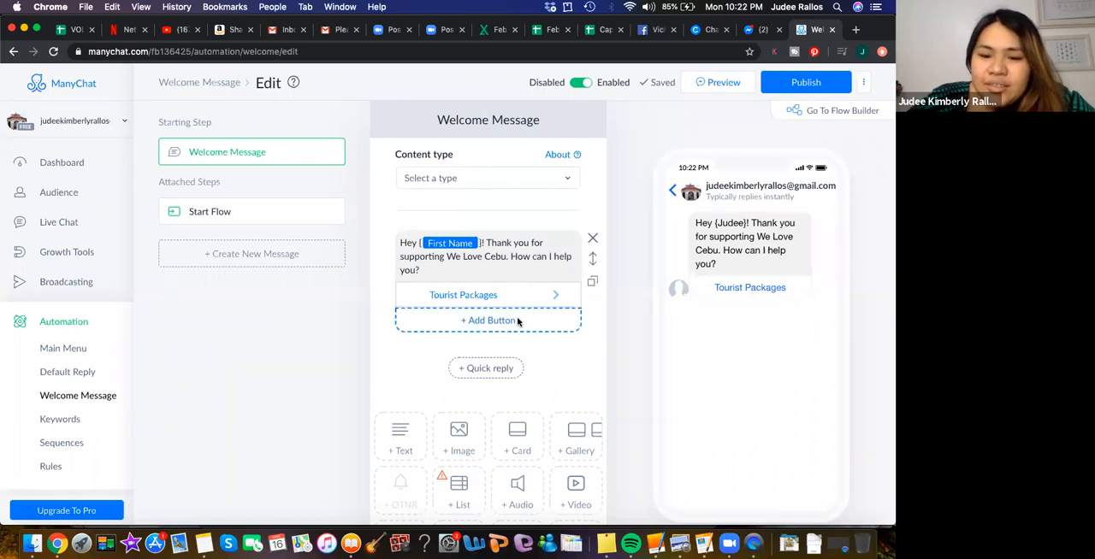
- Add a second button to the welcome message and title it "Book a Hotel"
click(491, 322)
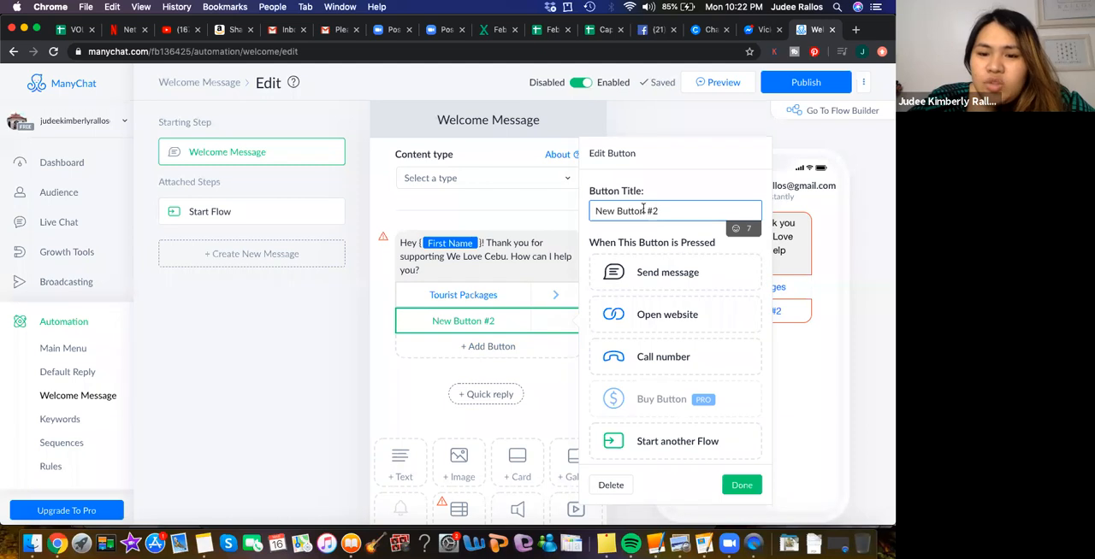
drag(658, 210, 569, 217)
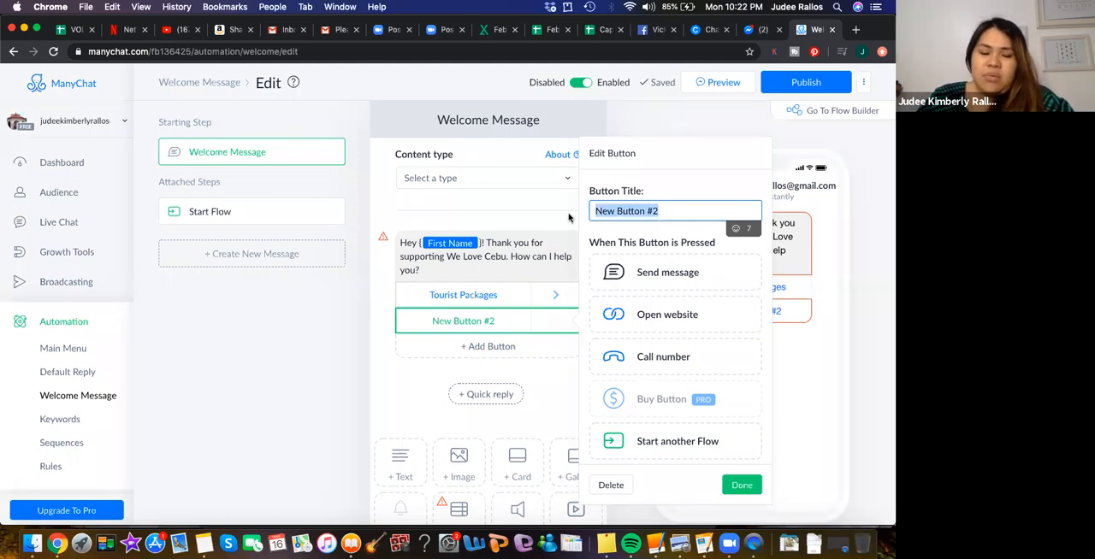
text(B)
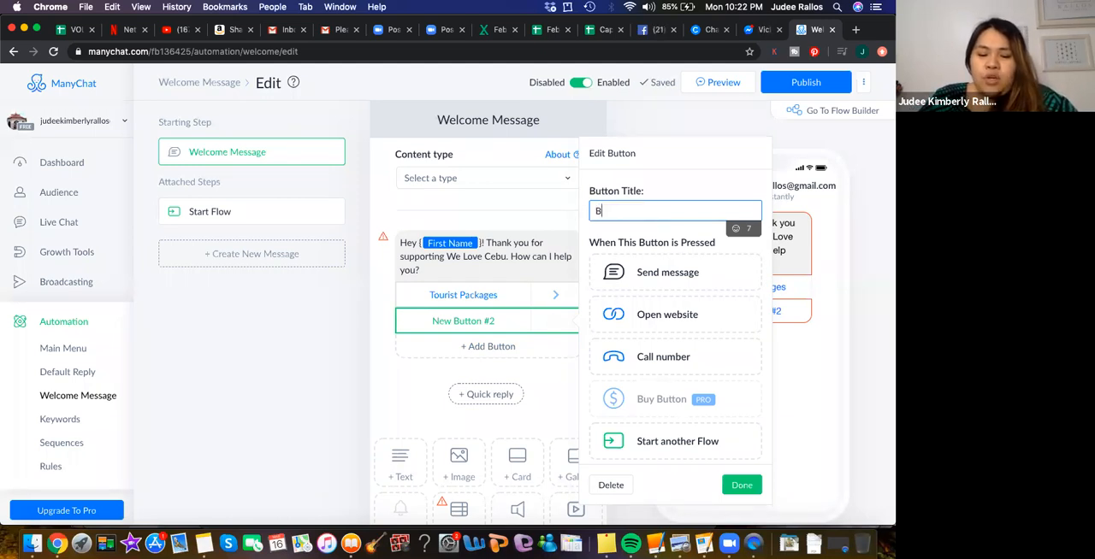
text(ook a)
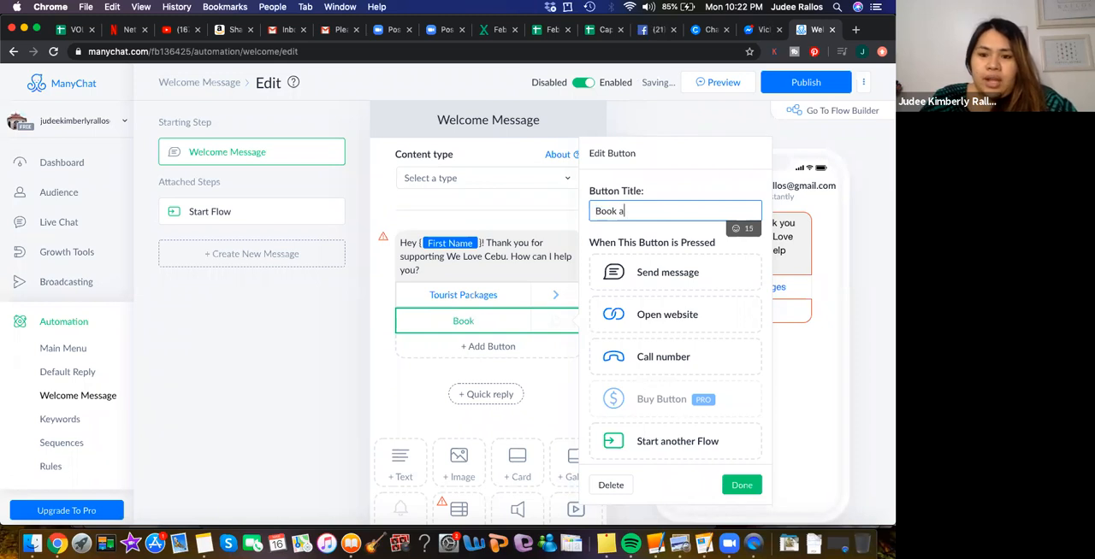
text( Hotel)
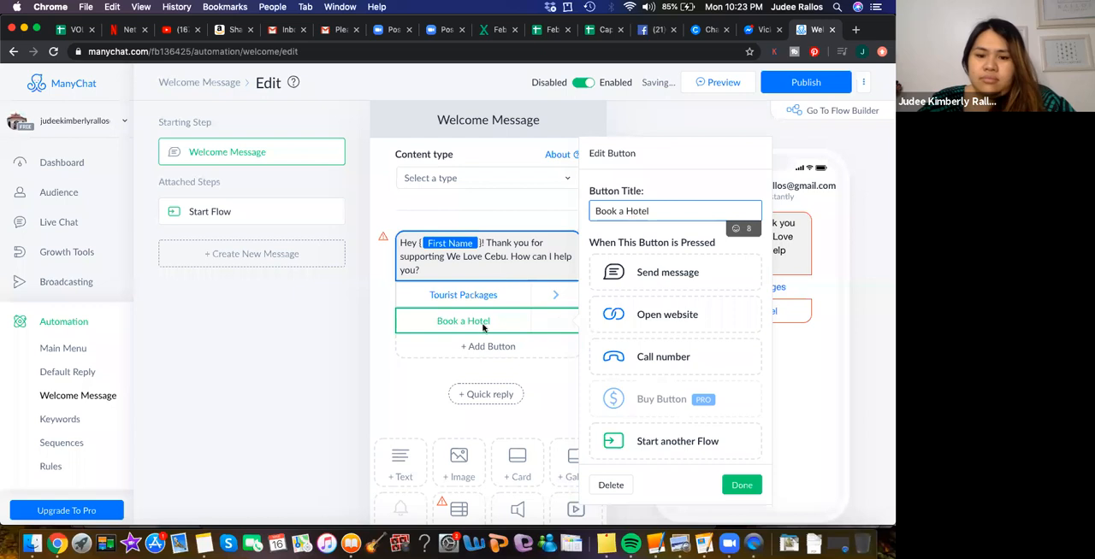
- Add a third button to the welcome message and title it "Book a Restaurant"
click(482, 345)
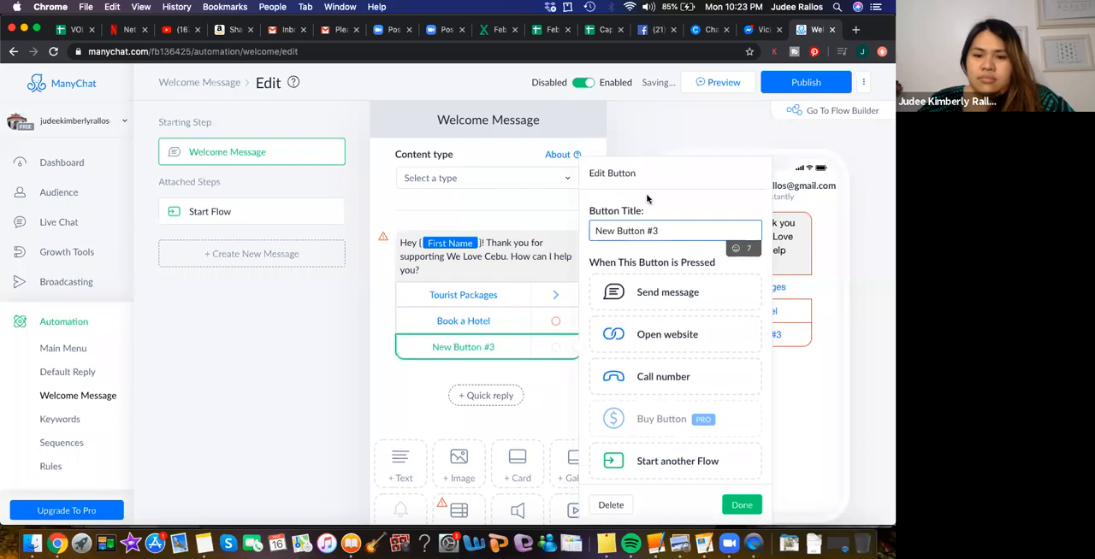
drag(661, 229, 594, 231)
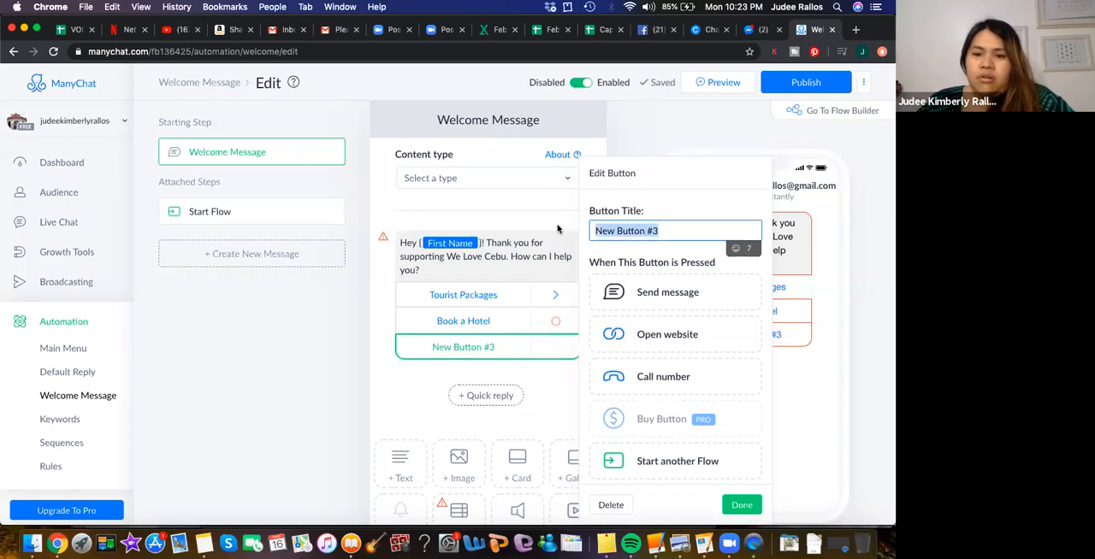
text(Book)
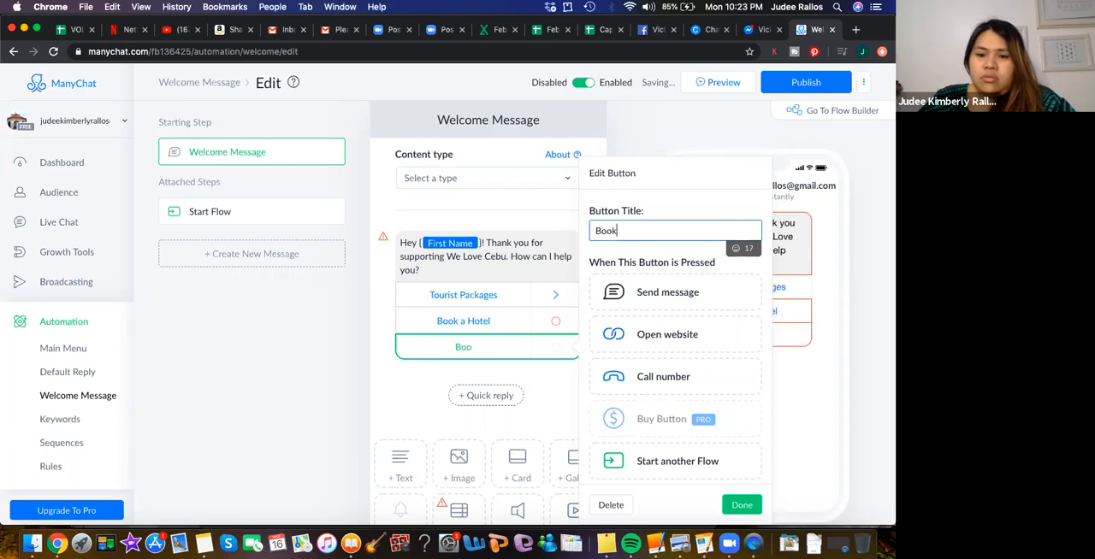
text( a Rs)
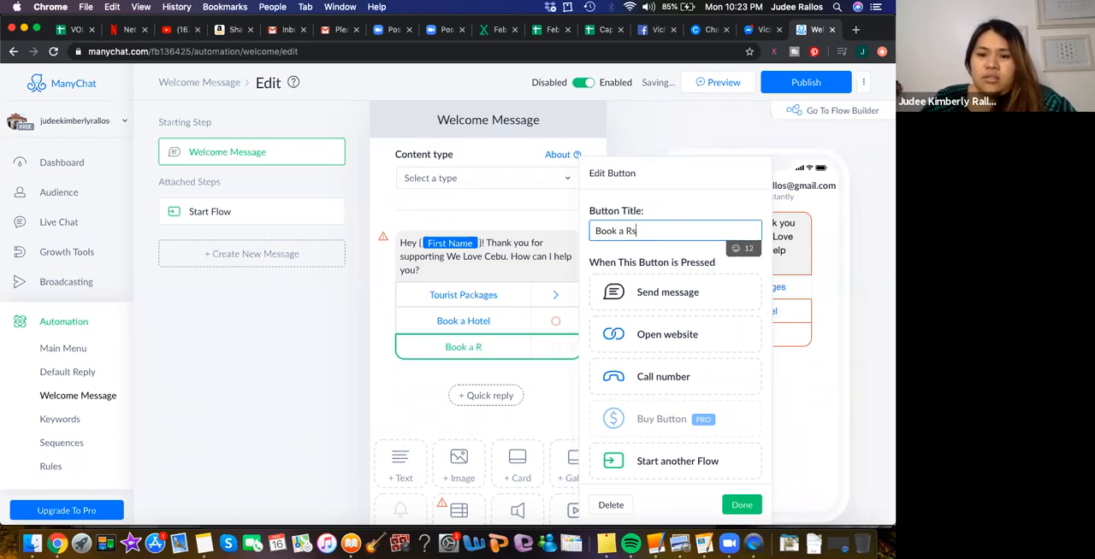
key(BackSpace)
text(estaurant)
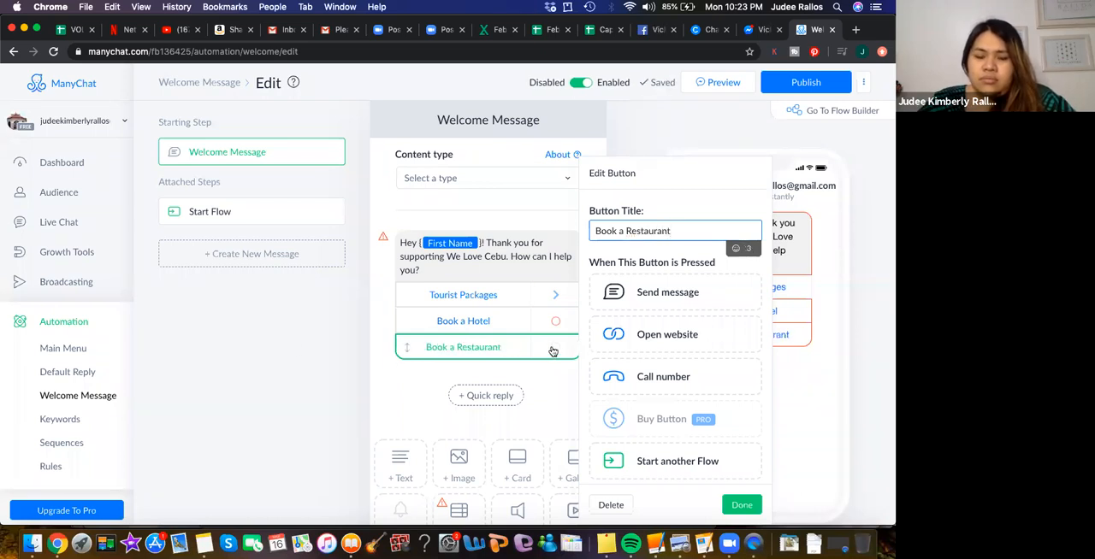
click(414, 371)
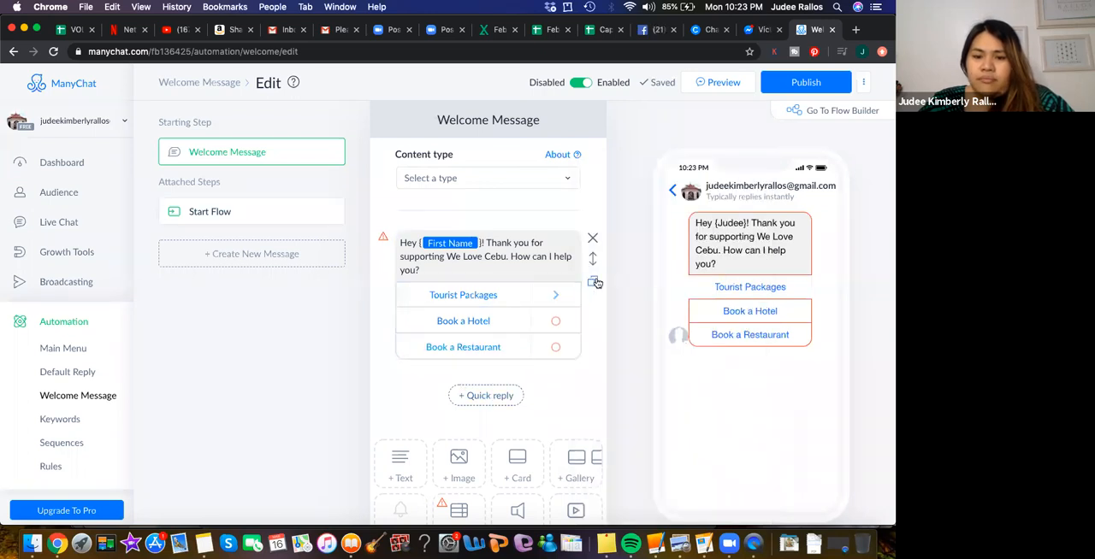
- Duplicate the welcome message's text block with its buttons, and delete the copy
click(594, 282)
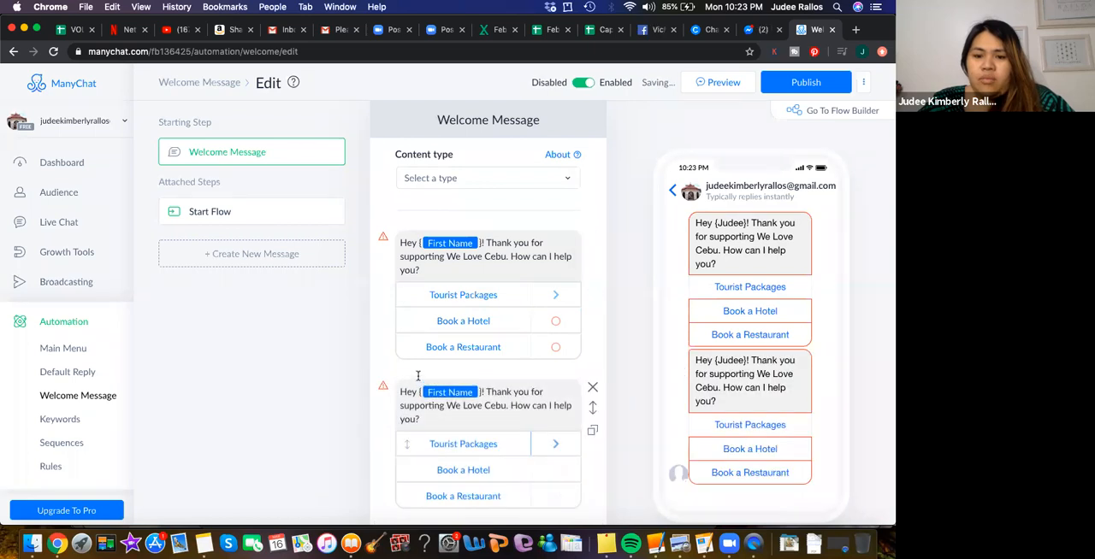
click(591, 386)
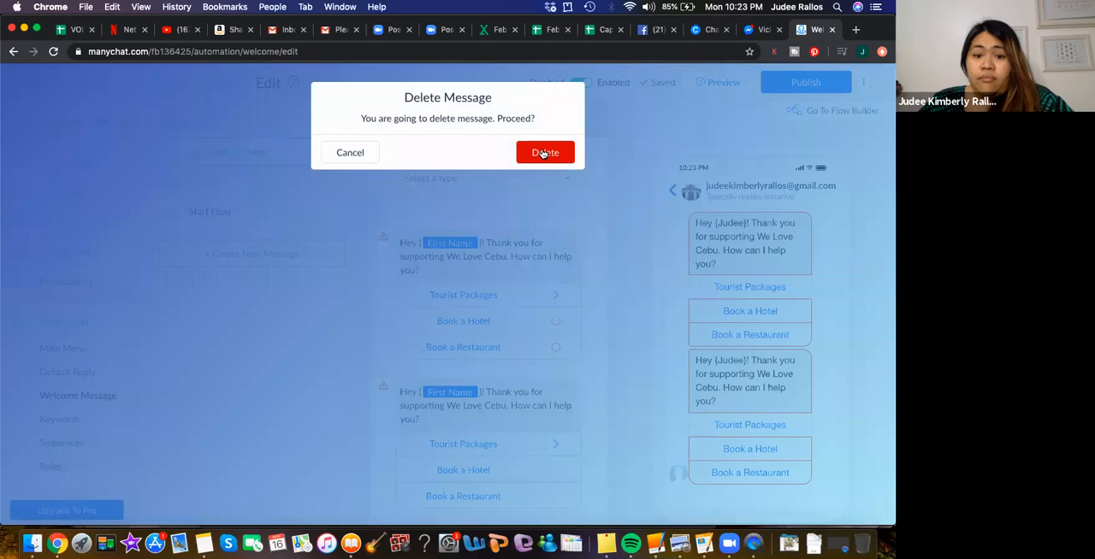
click(542, 154)
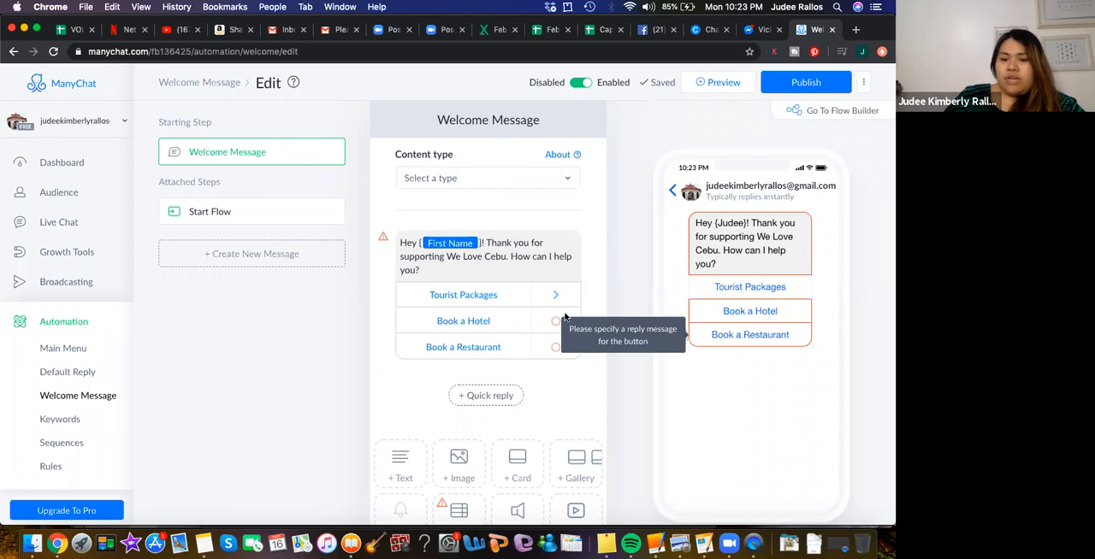
- Remove the Start another Flow setting from the Tourist Packages button and add the additional action "Mark conversation as Open"
click(499, 297)
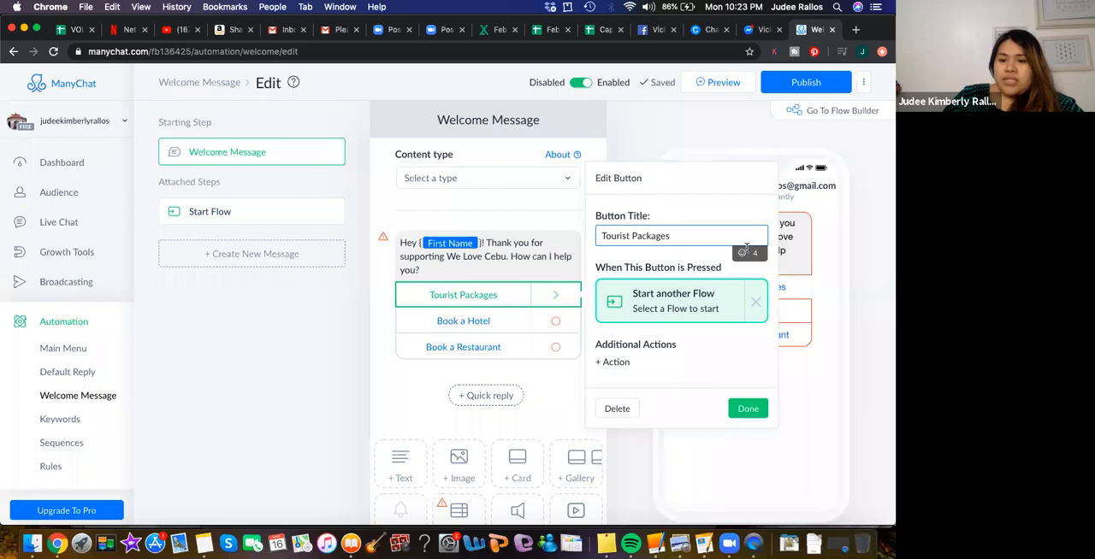
click(753, 303)
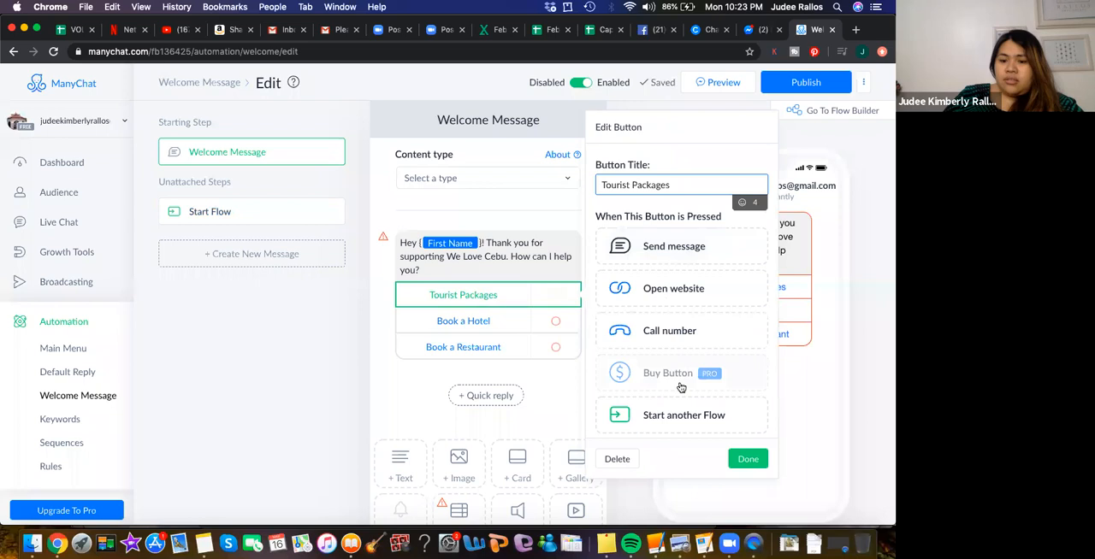
scroll(681, 388, down, 5)
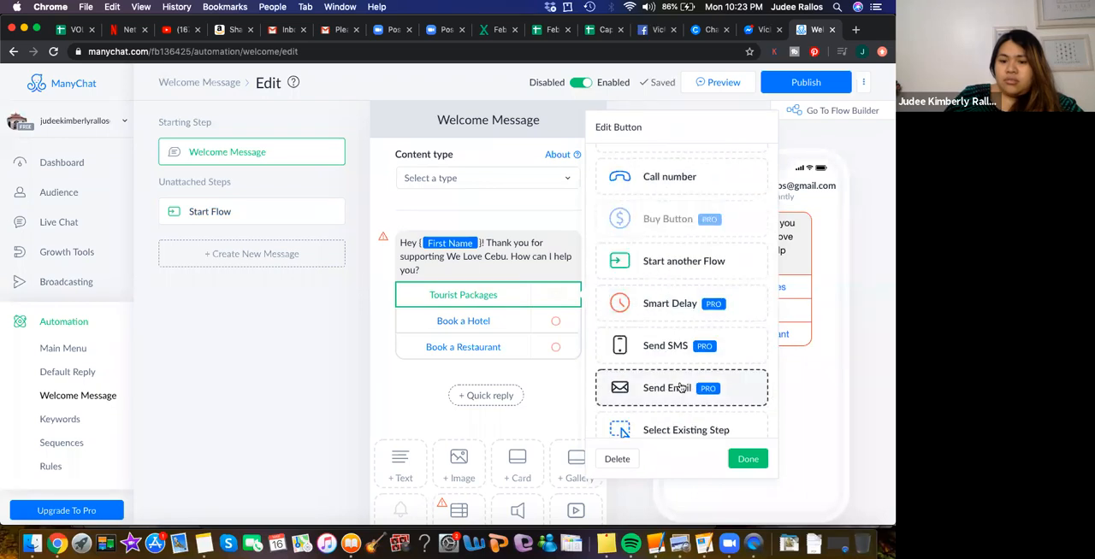
scroll(638, 351, down, 2)
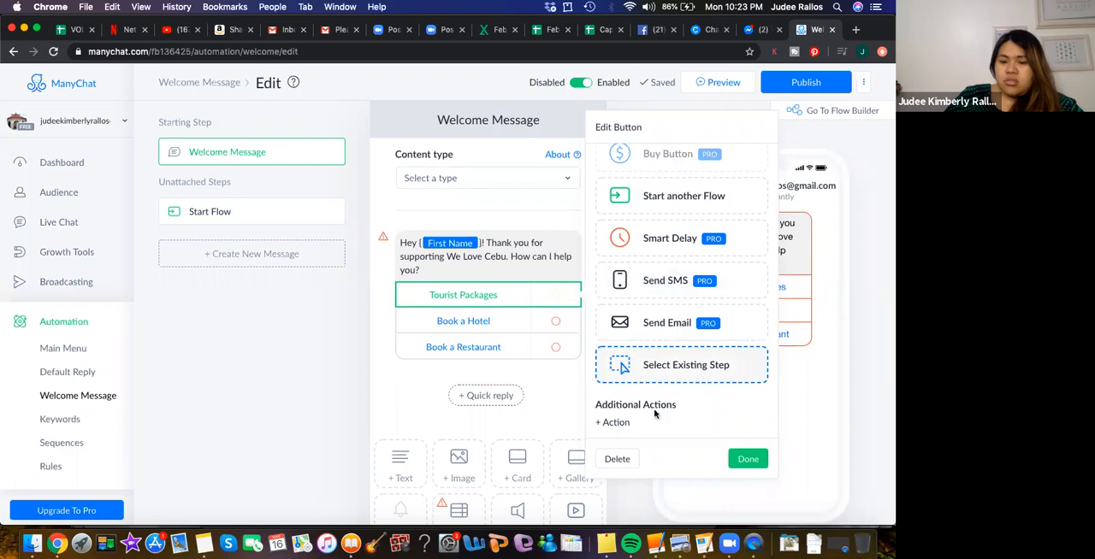
click(617, 422)
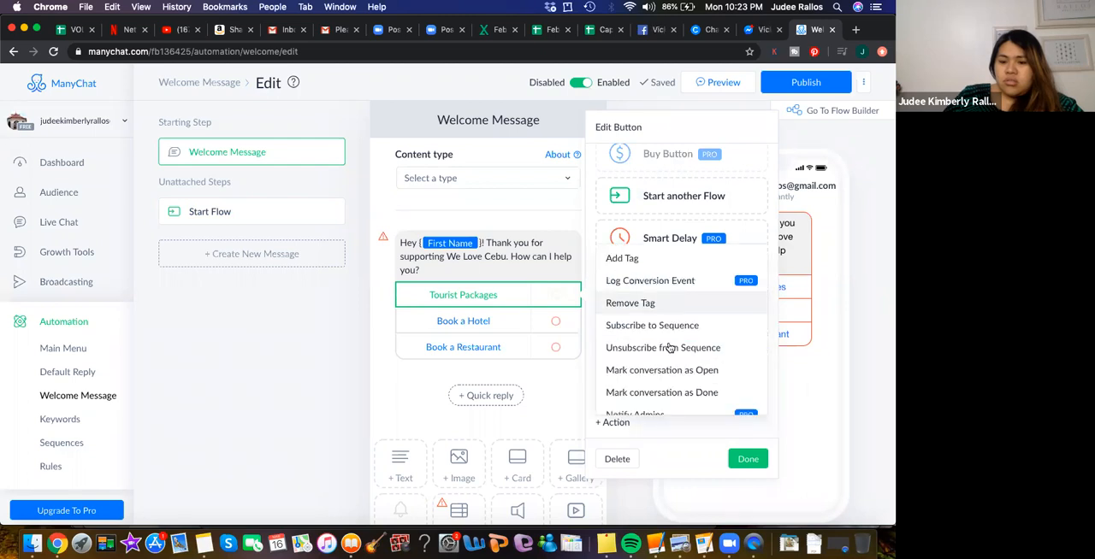
scroll(668, 372, down, 4)
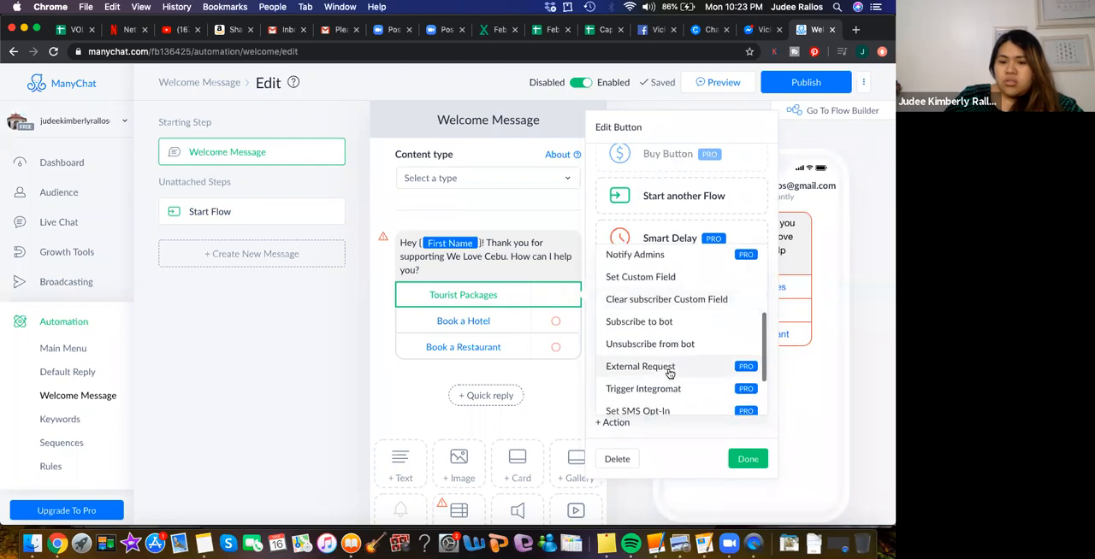
scroll(668, 372, down, 3)
scroll(669, 374, up, 7)
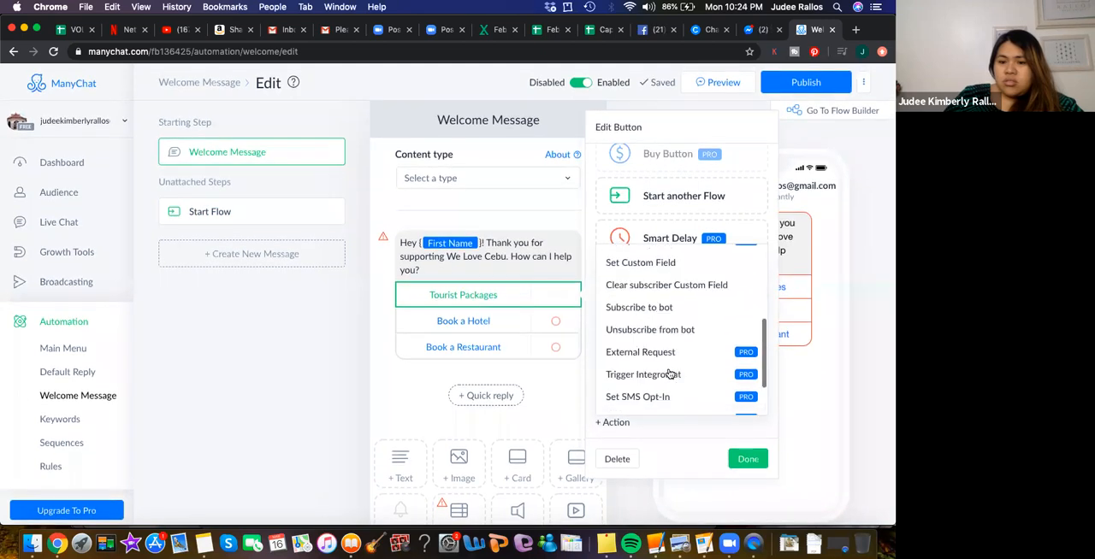
click(668, 374)
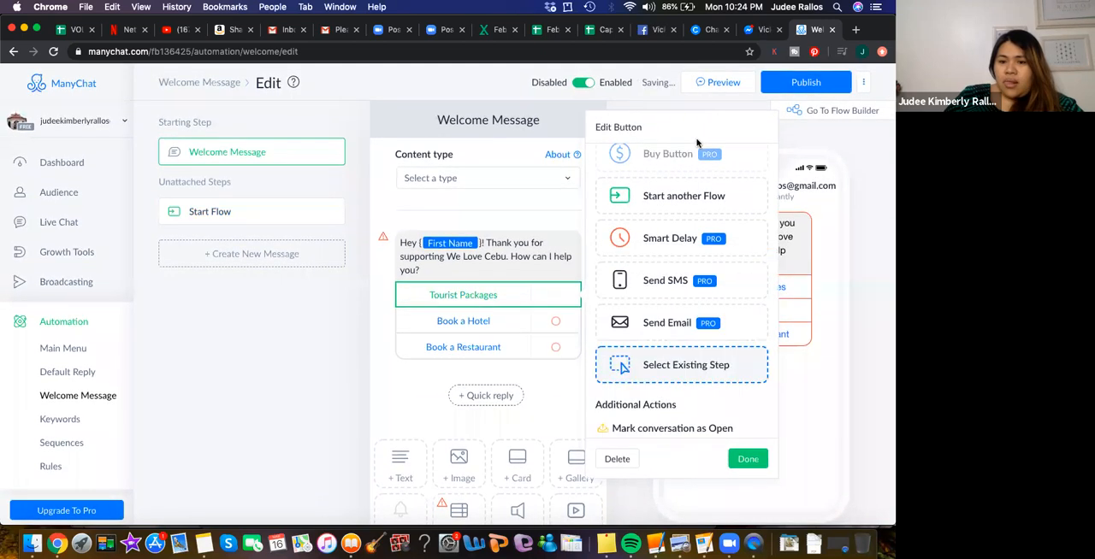
- Set the Tourist Packages button to open the website expedia.com
scroll(748, 190, up, 5)
scroll(748, 189, up, 2)
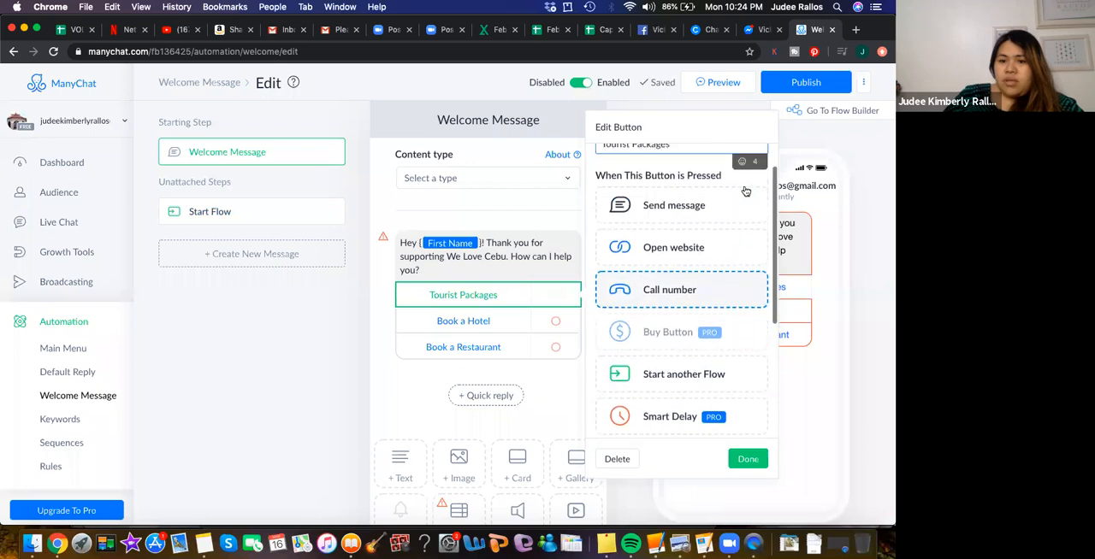
click(661, 251)
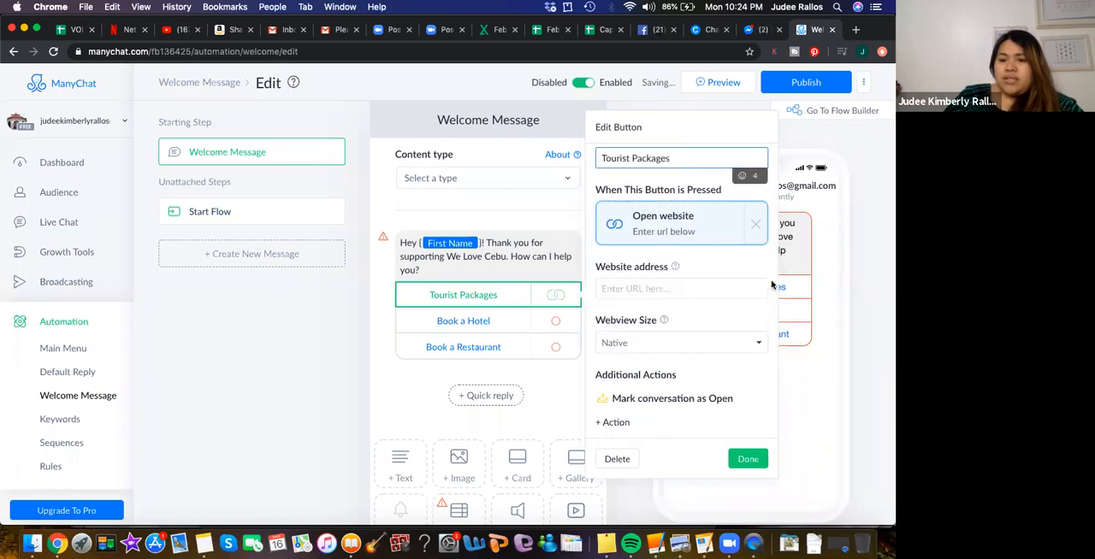
click(666, 285)
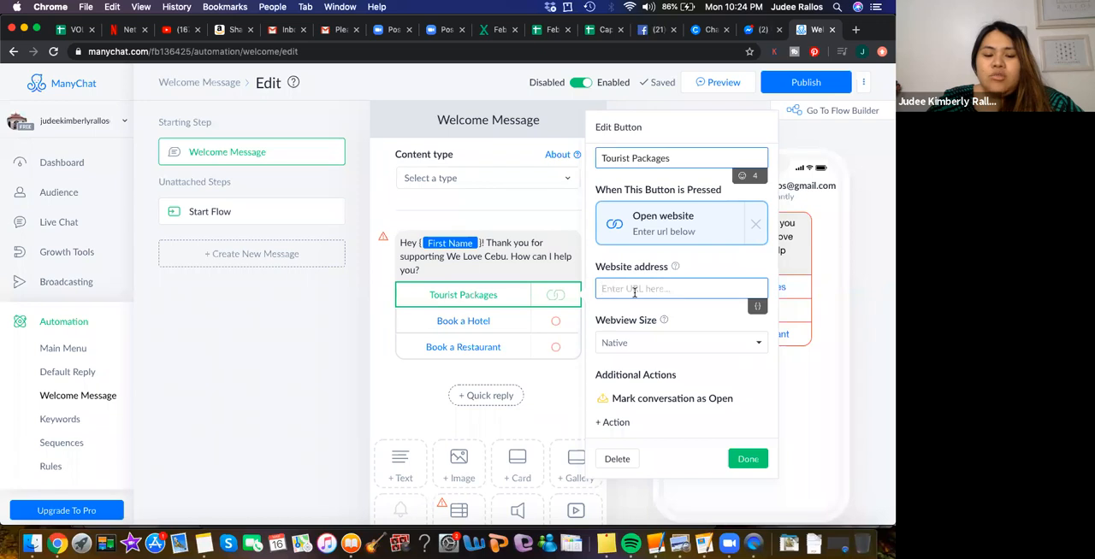
text(ago)
key(BackSpace)
key(BackSpace)
key(BackSpace)
key(BackSpace)
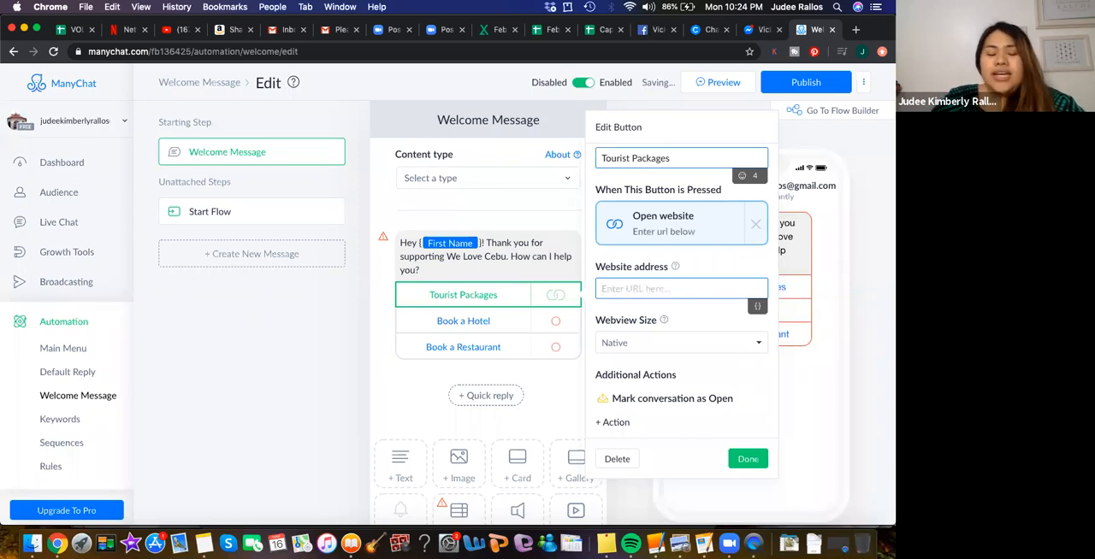
text(expei)
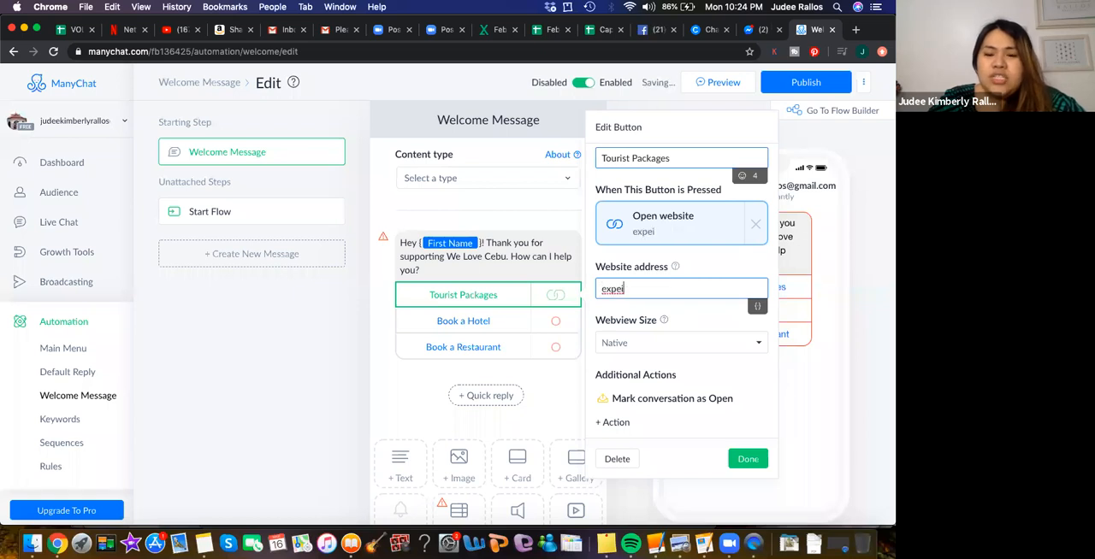
key(BackSpace)
text(dia.)
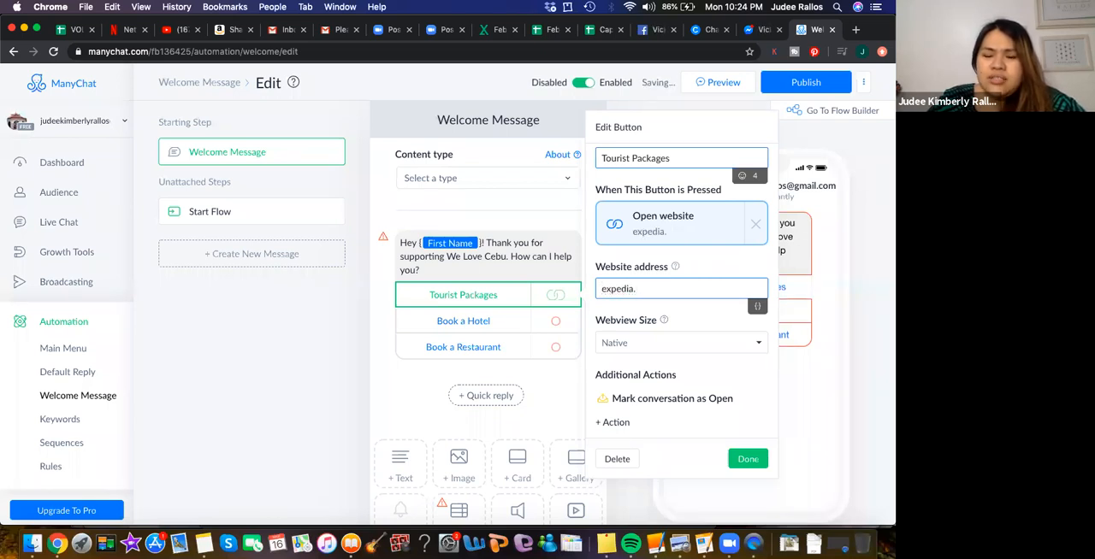
text(com)
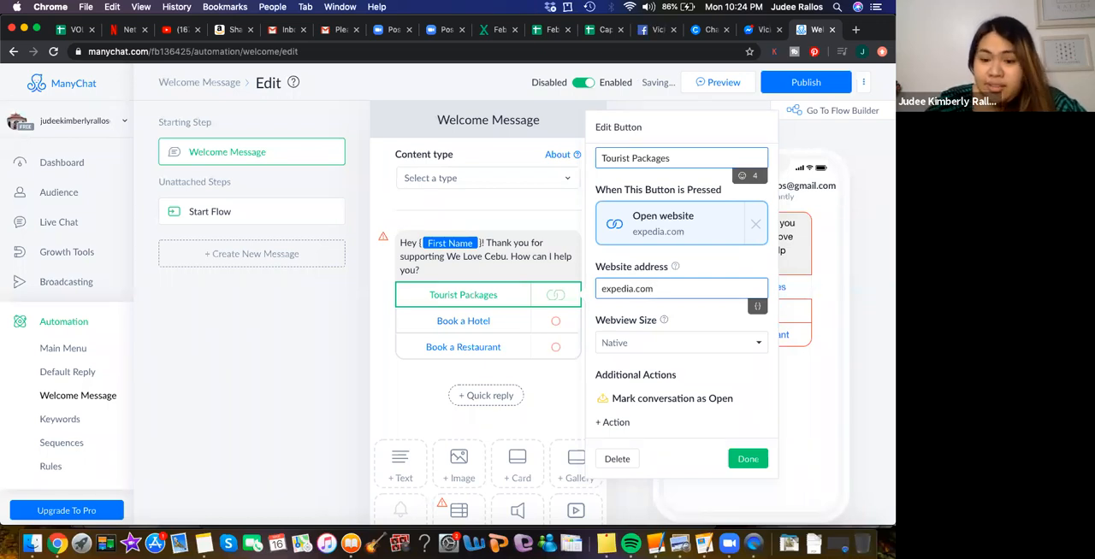
click(720, 371)
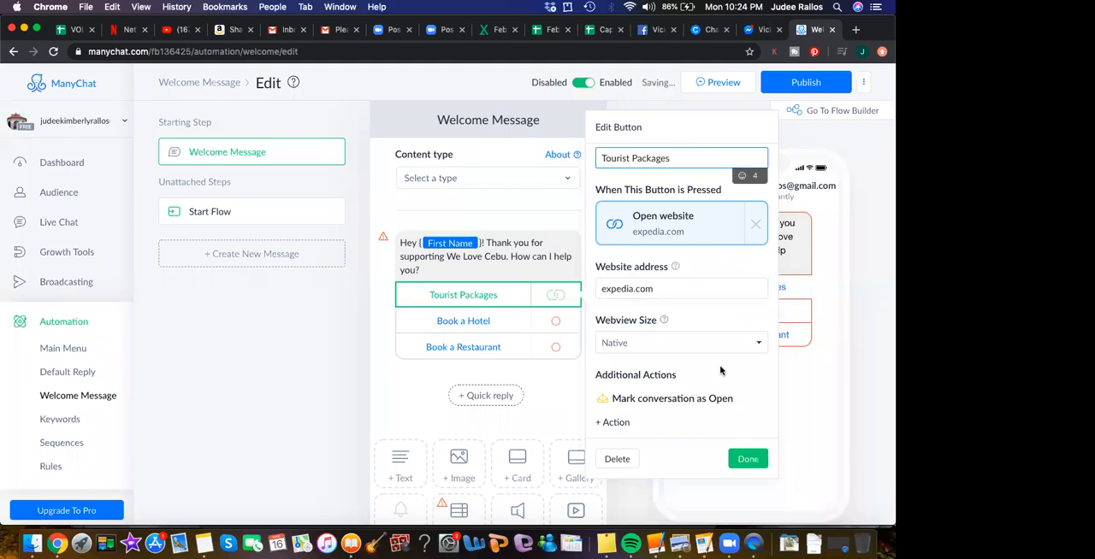
click(746, 462)
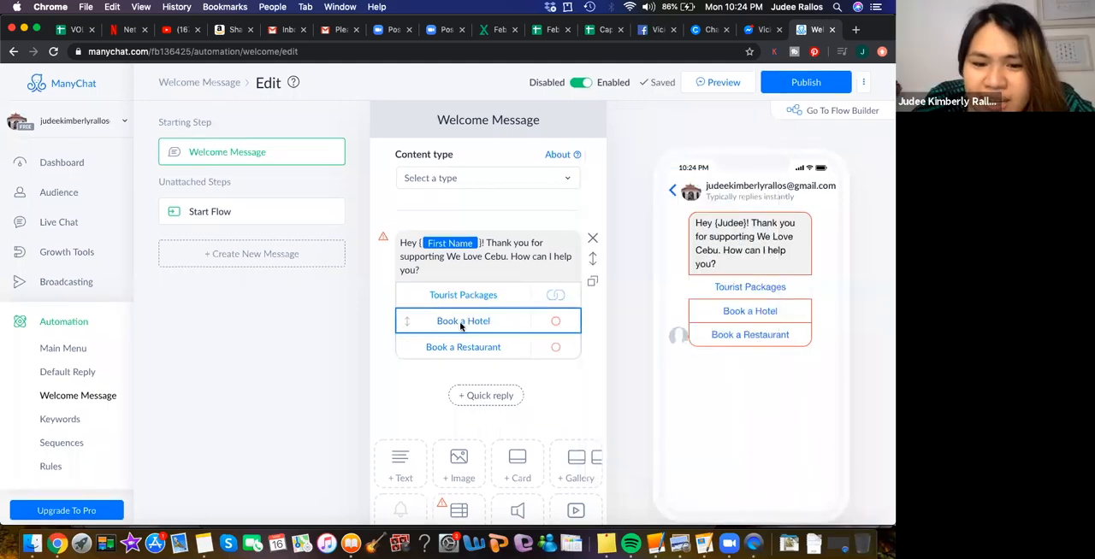
- Set the Book a Hotel button to open the website agoda.com
click(478, 325)
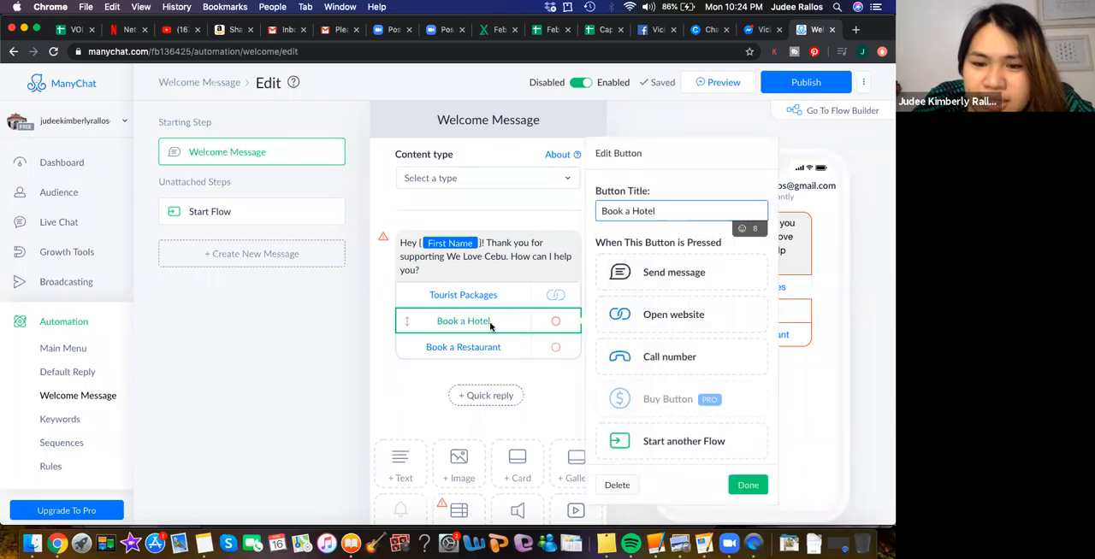
click(632, 313)
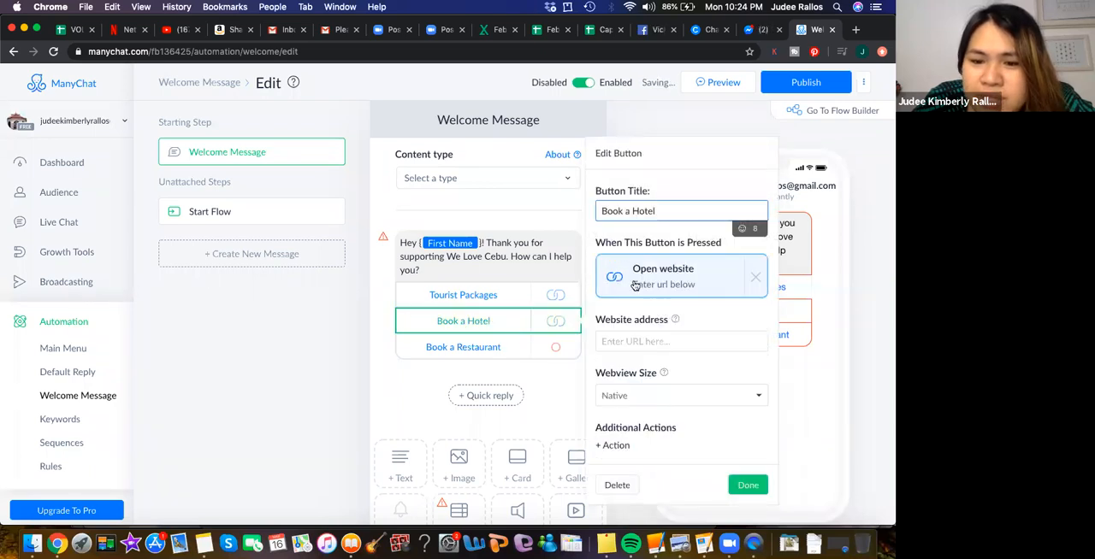
click(630, 340)
text(agoda.com)
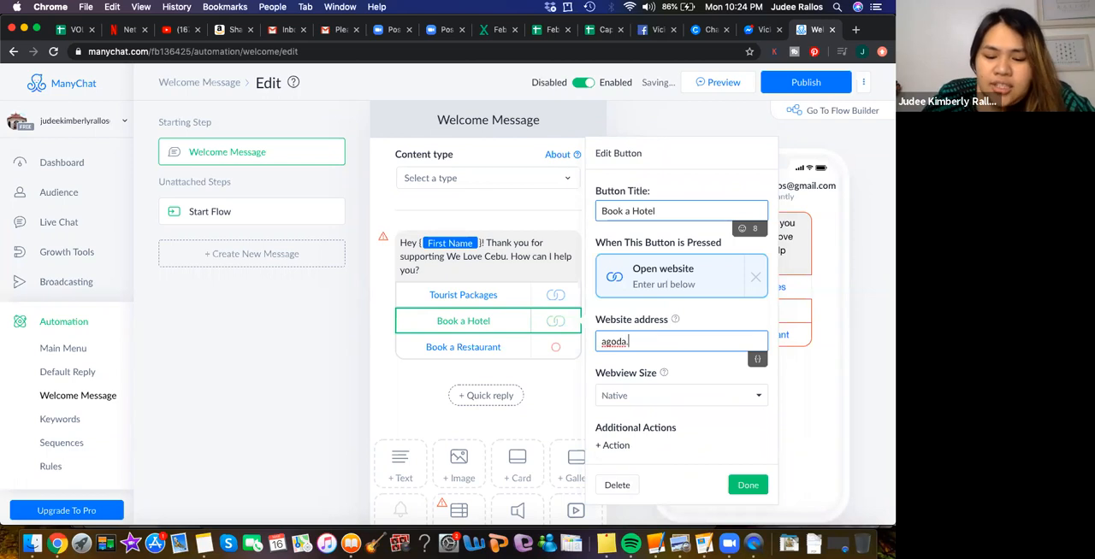
click(749, 486)
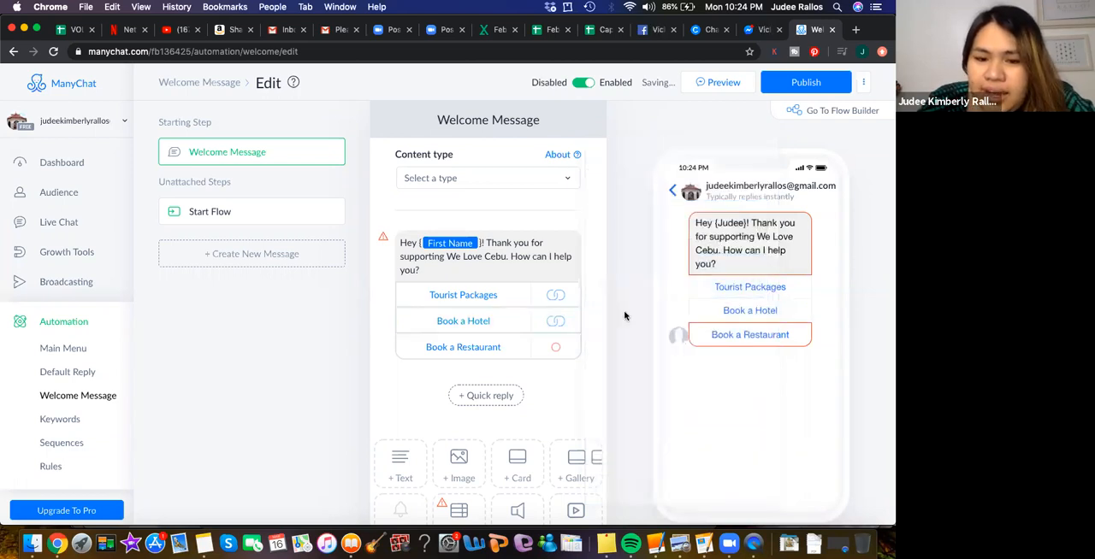
- Set the Book a Restaurant button to open the website "sugbo.p"
click(454, 346)
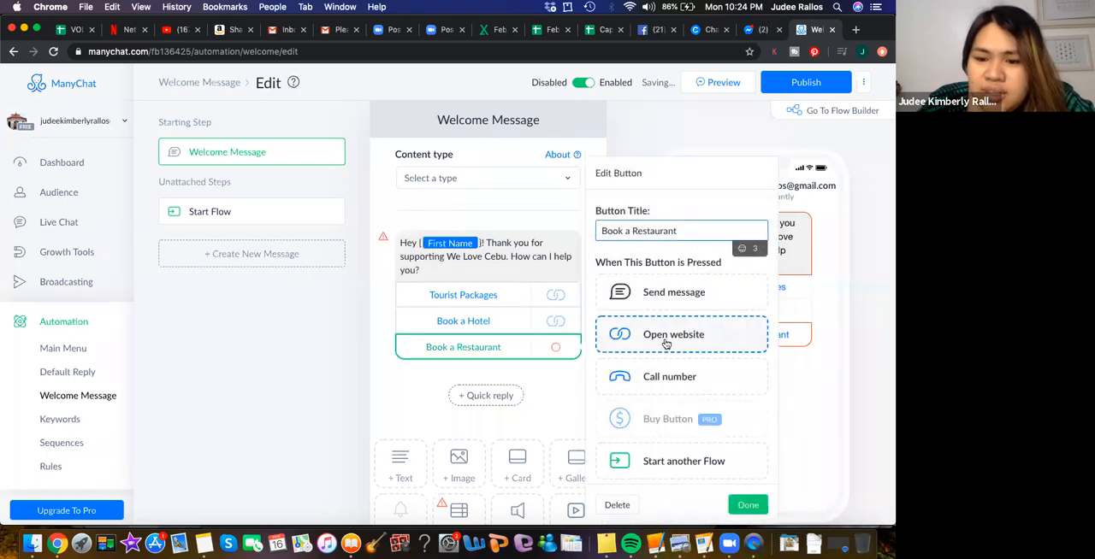
click(664, 338)
click(633, 359)
text(sugbo.pg)
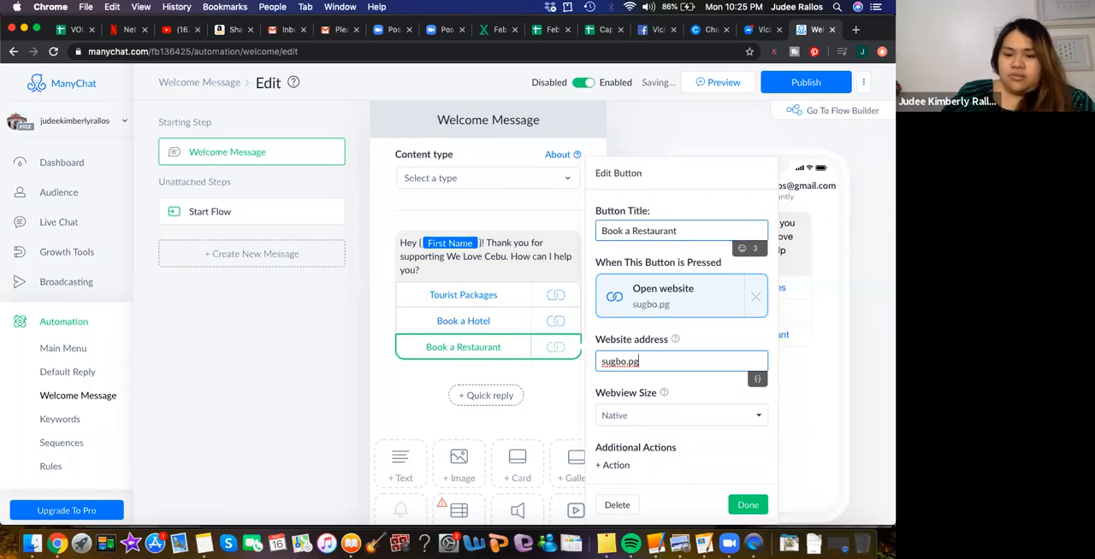
key(BackSpace)
click(748, 505)
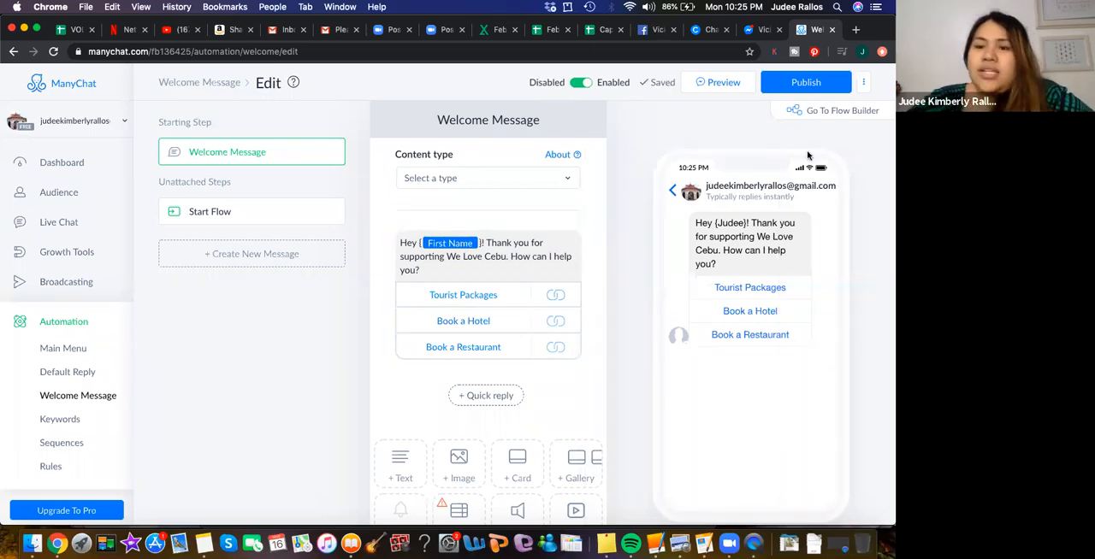
- Try to preview the welcome message, and return to the Welcome Message step
click(710, 84)
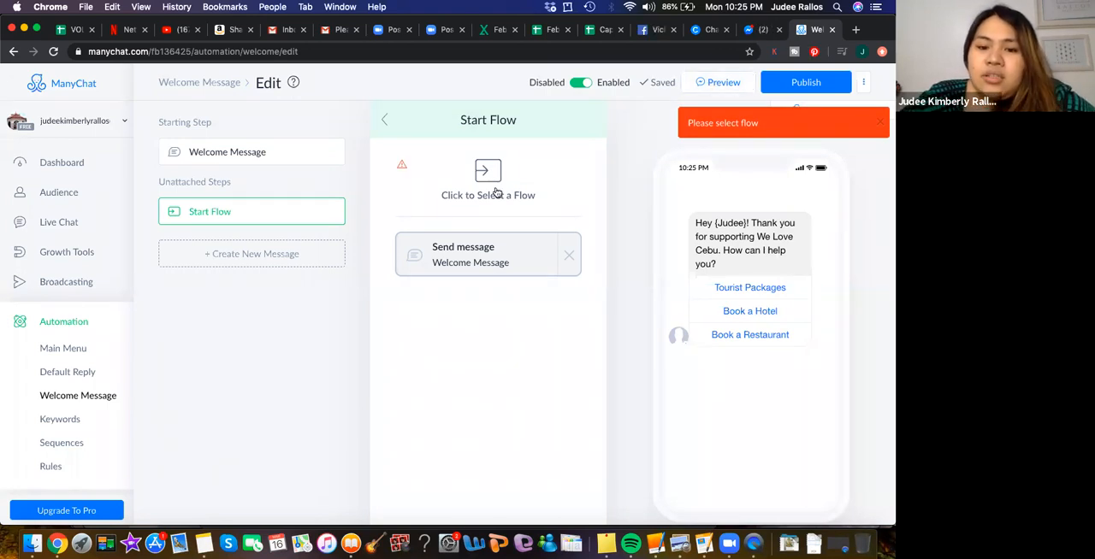
click(451, 269)
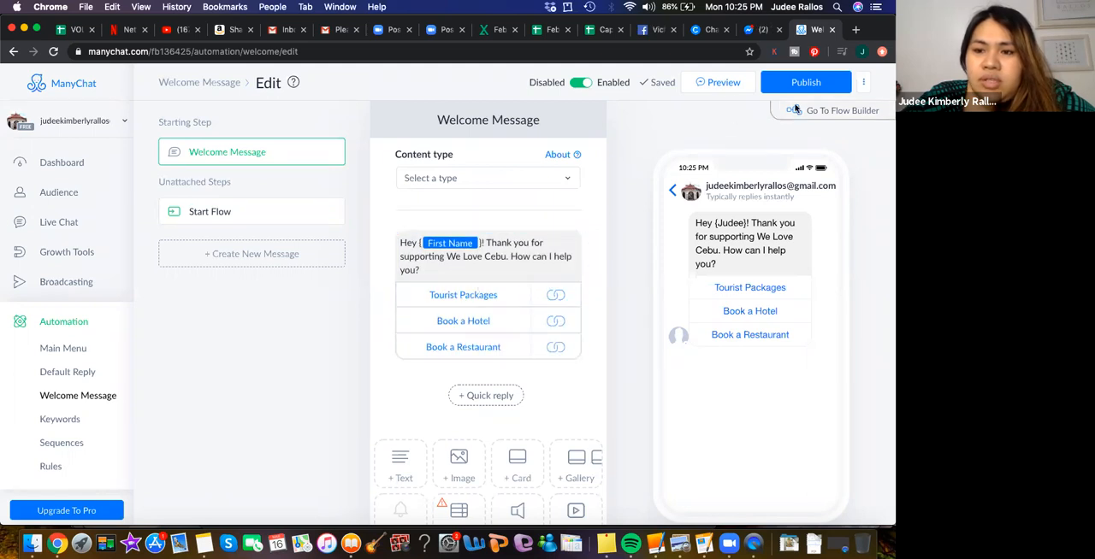
- Try to preview the welcome message, then browse the flows available for the Start Flow step and close the list without choosing one
click(720, 82)
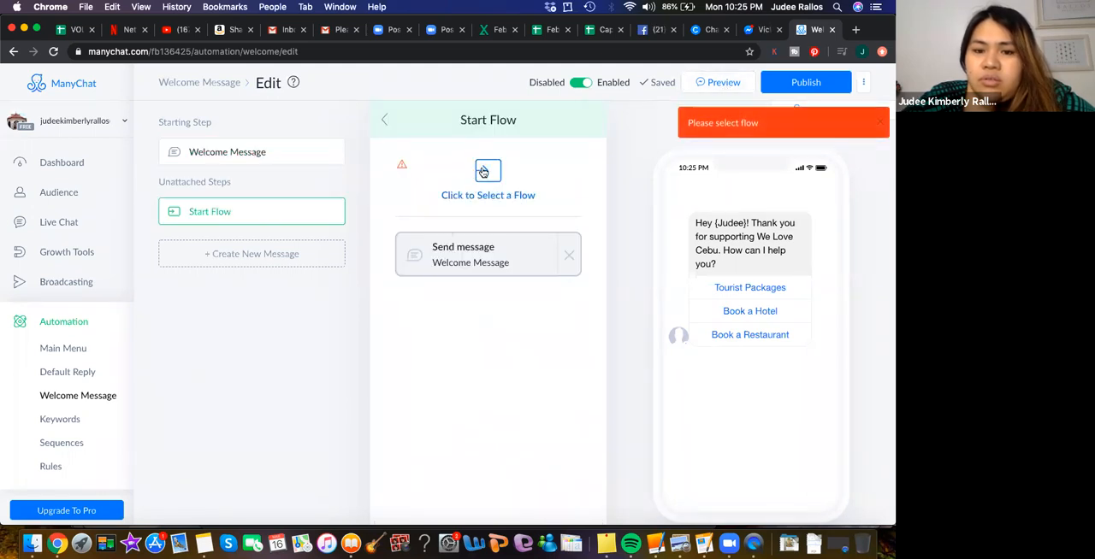
click(483, 170)
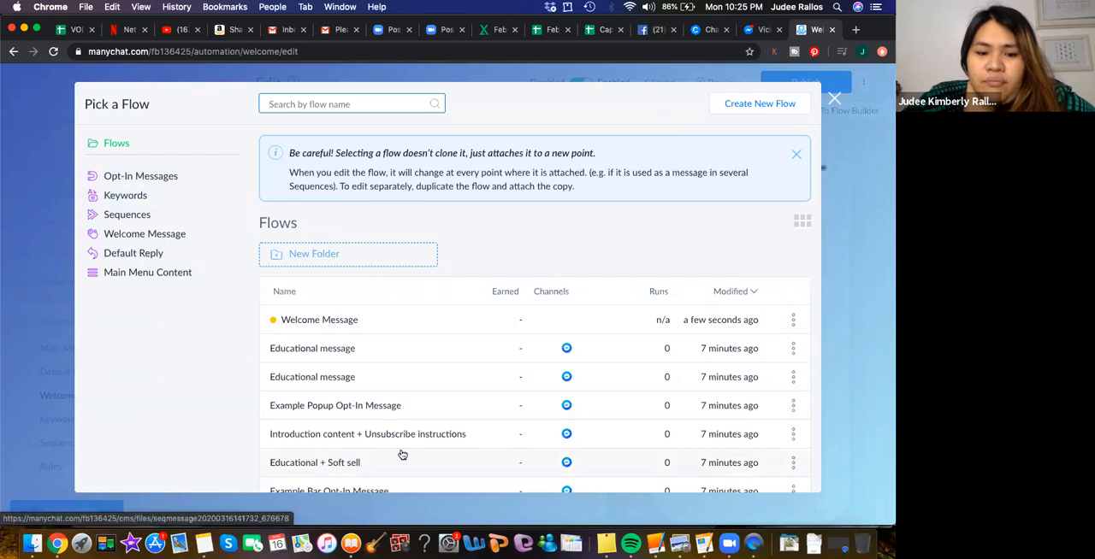
scroll(402, 454, down, 5)
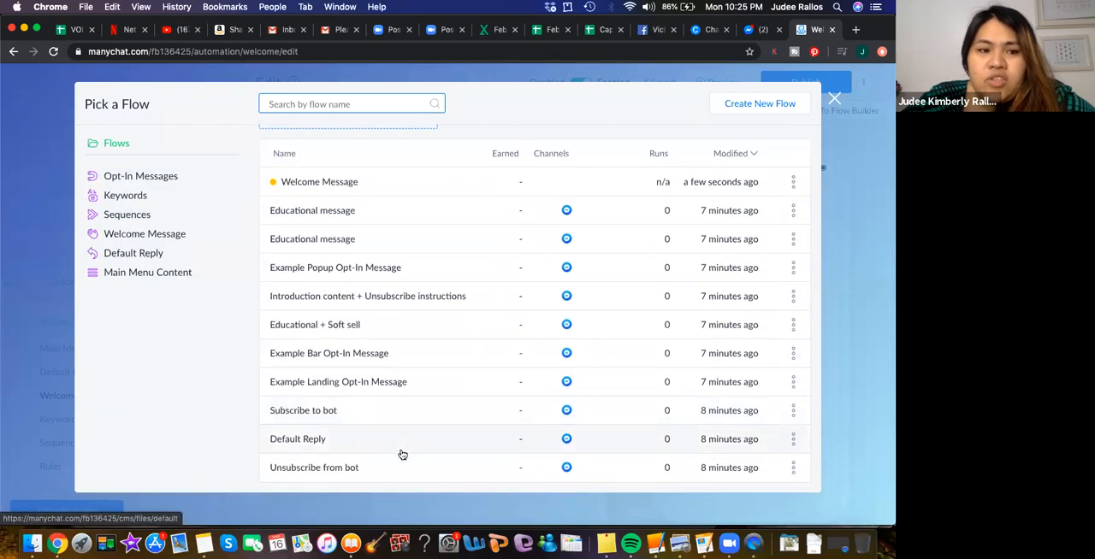
scroll(402, 454, up, 4)
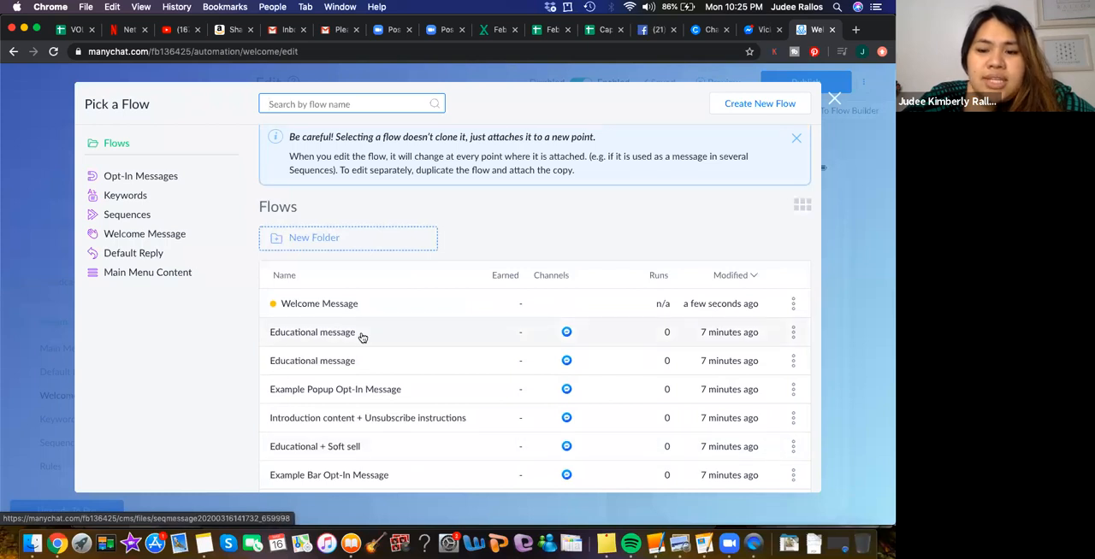
click(834, 102)
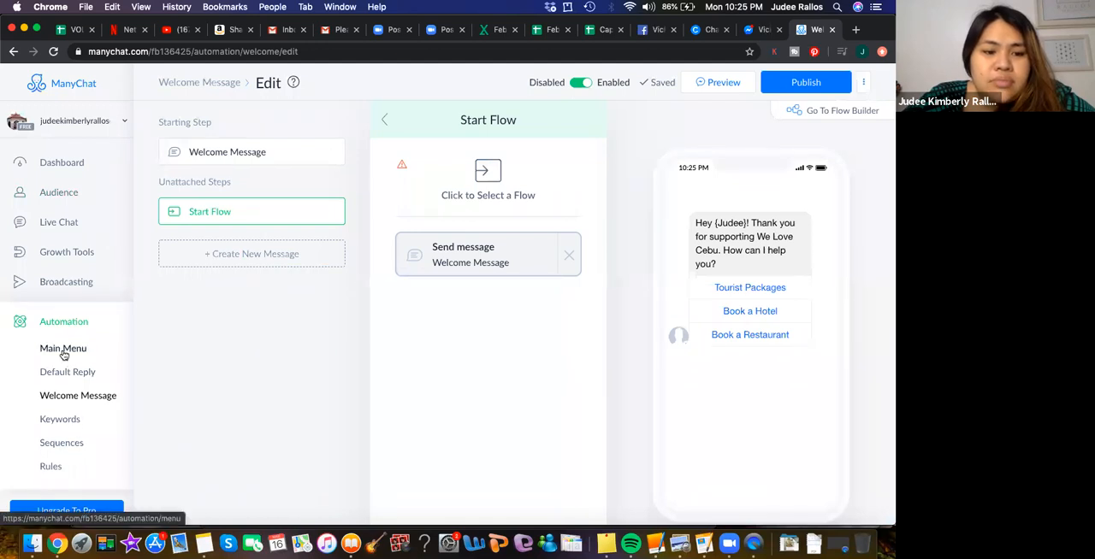
- Look at the Sequences and Rules pages of the automation section
scroll(45, 390, down, 2)
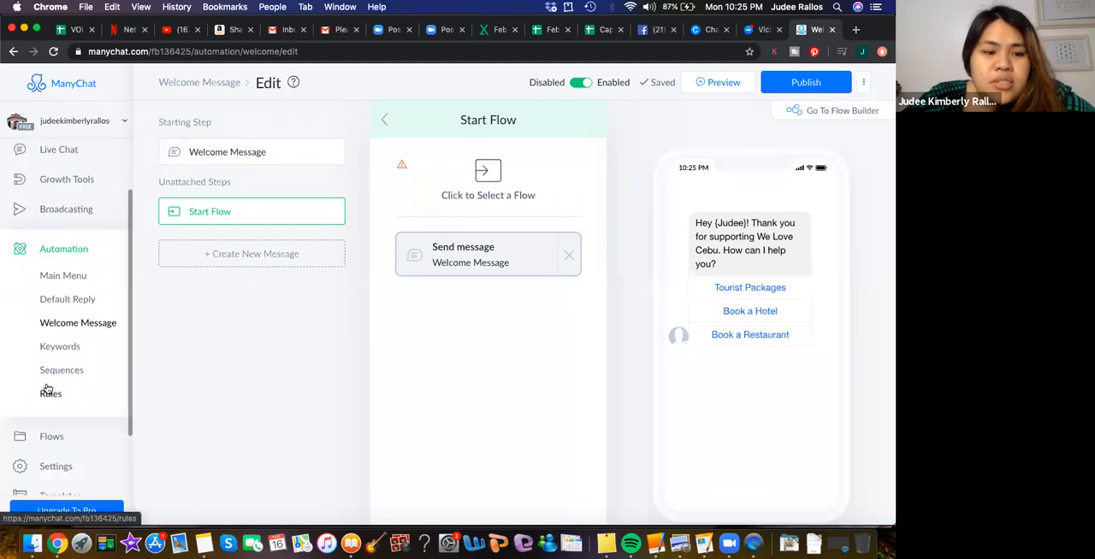
click(61, 370)
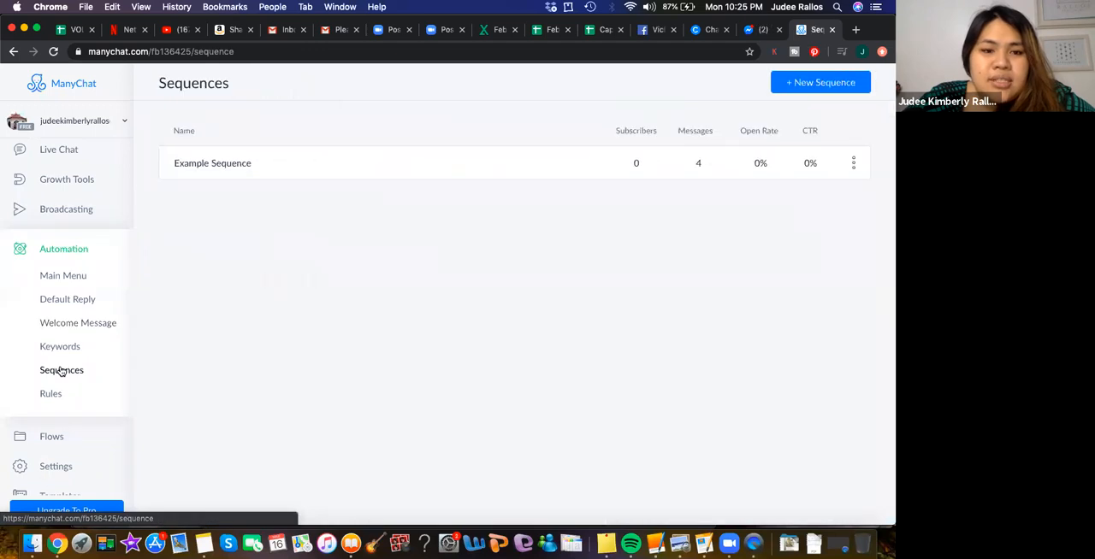
click(47, 394)
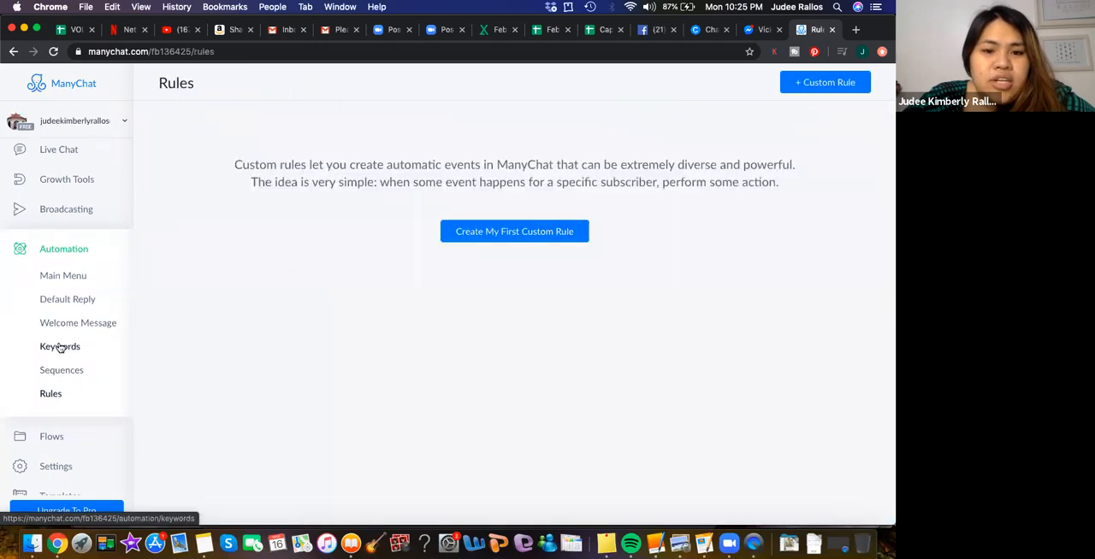
- Return to the welcome message editor, and open the Templates page to view the featured templates
click(60, 326)
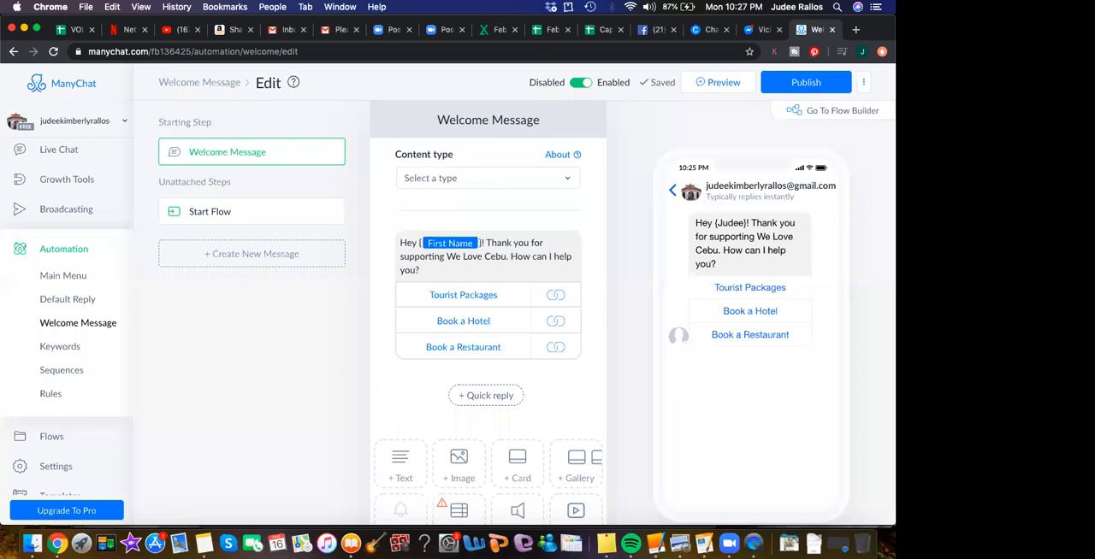
scroll(64, 426, down, 2)
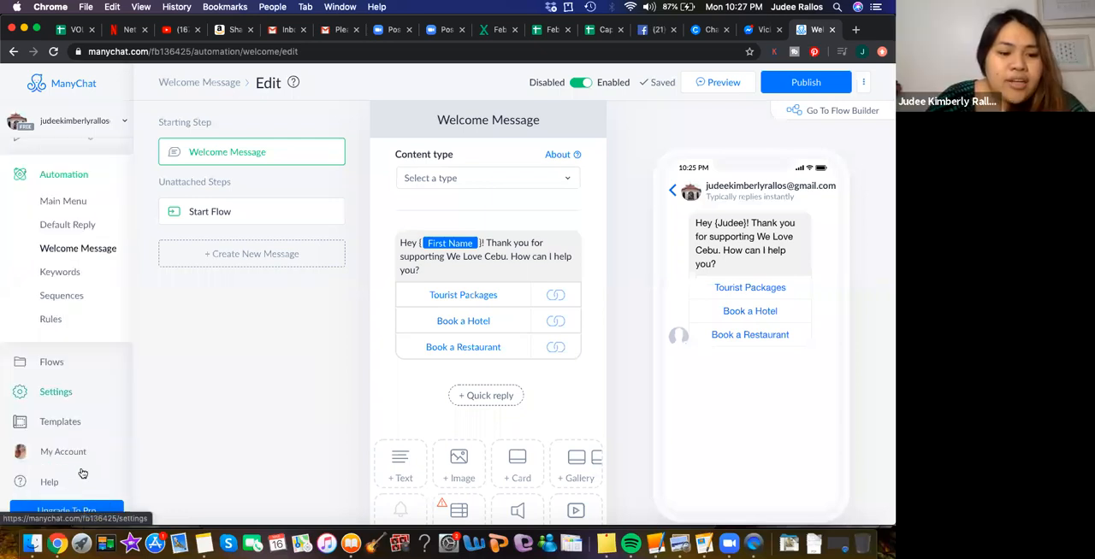
click(59, 415)
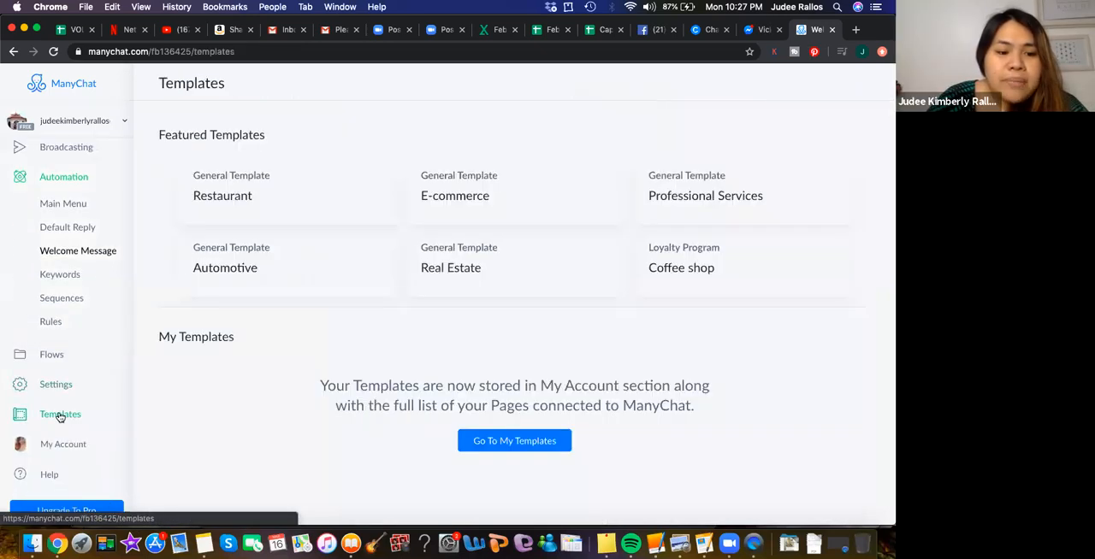